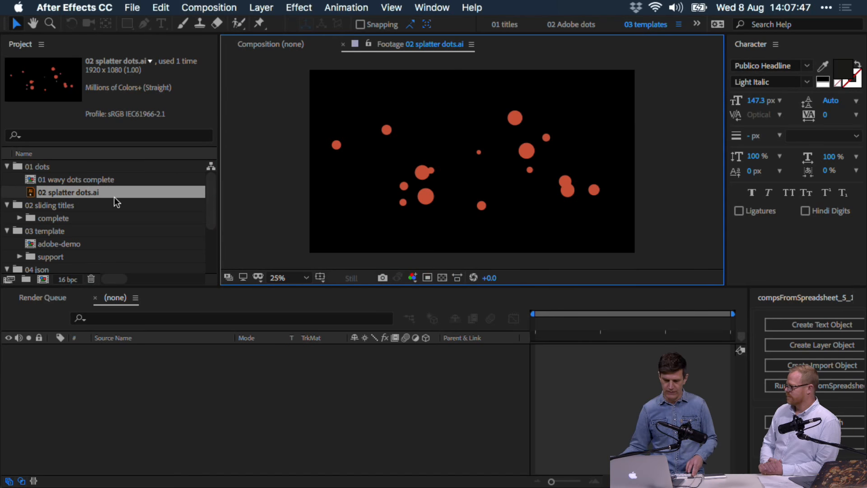
# Step: Create a composition from 02 splatter dots.ai and switch to the 01 titles workspace
pyautogui.moveTo(78, 198); pyautogui.dragTo(45, 282)
pyautogui.click(504, 25)
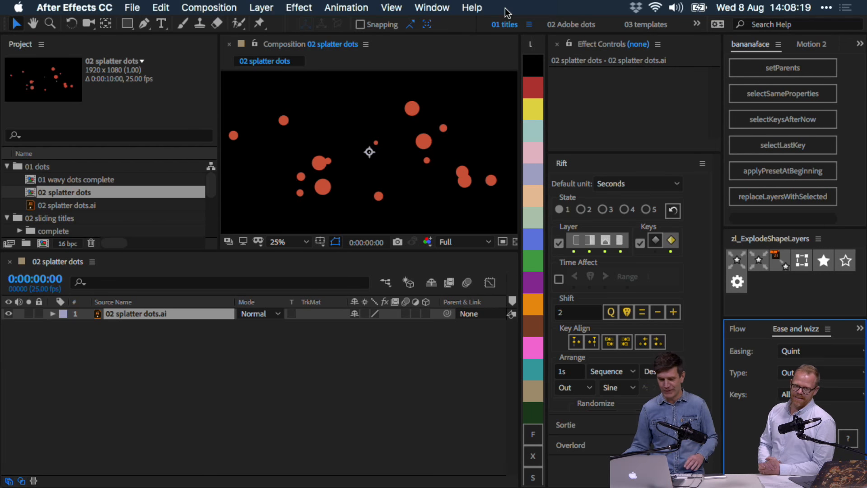
# Step: Convert the 02 splatter dots.ai layer to shape outlines and explode them into a separate layer for each group
pyautogui.click(112, 348)
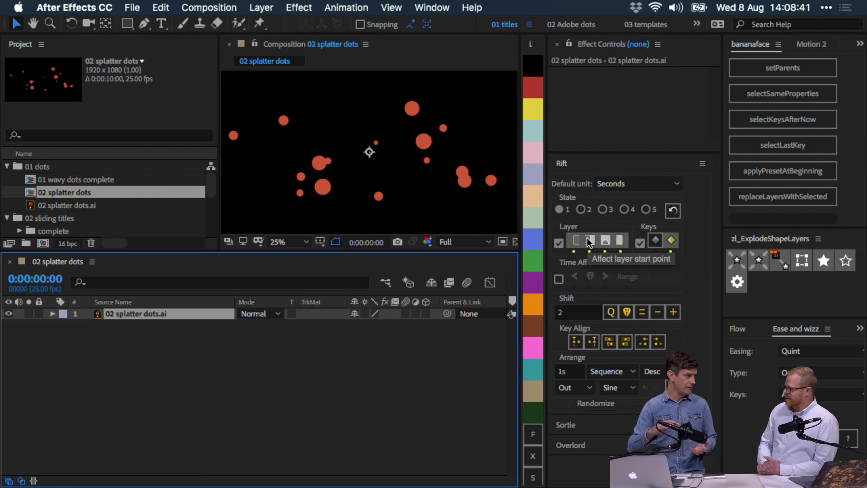
pyautogui.click(779, 269)
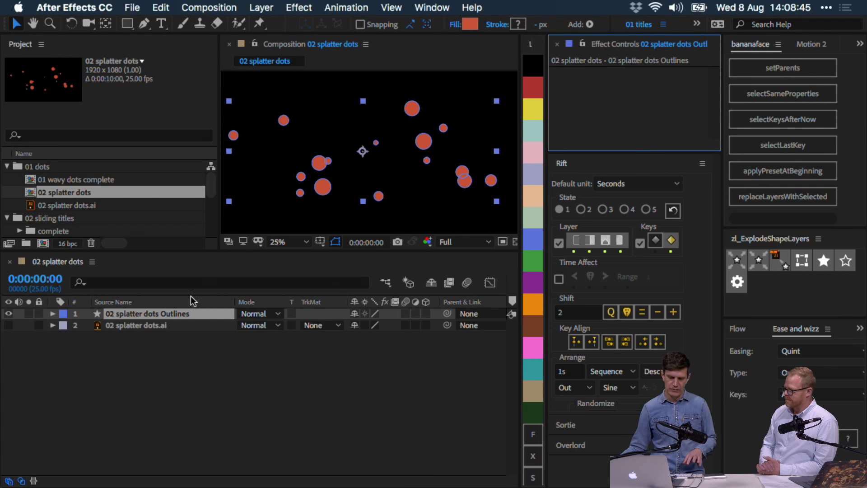
pyautogui.click(736, 264)
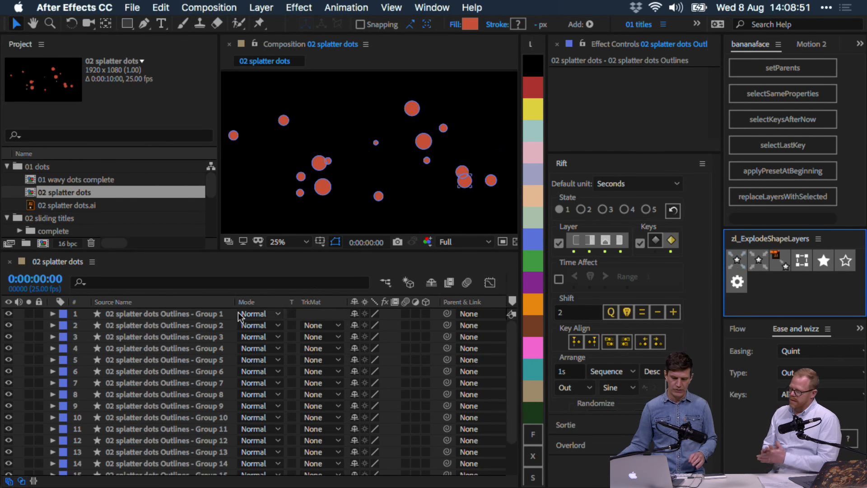
# Step: Delete the leftover 02 splatter dots Outlines and 02 splatter dots.ai layers below the exploded group layers
pyautogui.scroll(-3, 240, 325)
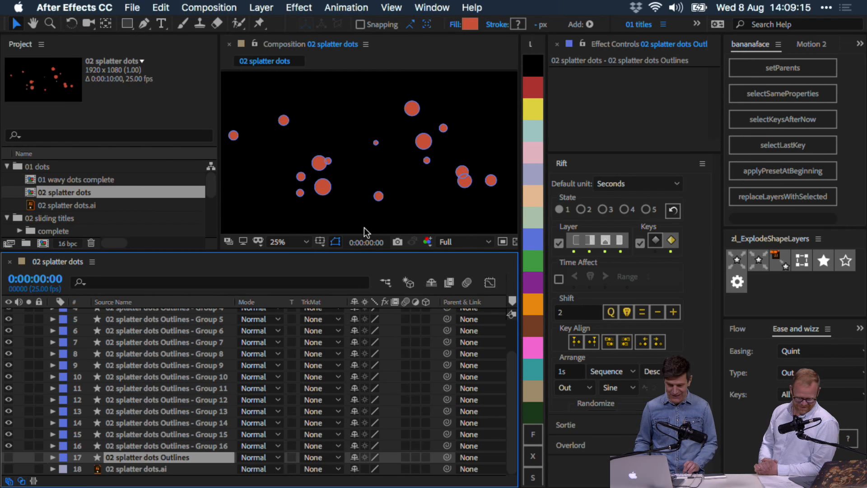
pyautogui.press('super+shift+Down')
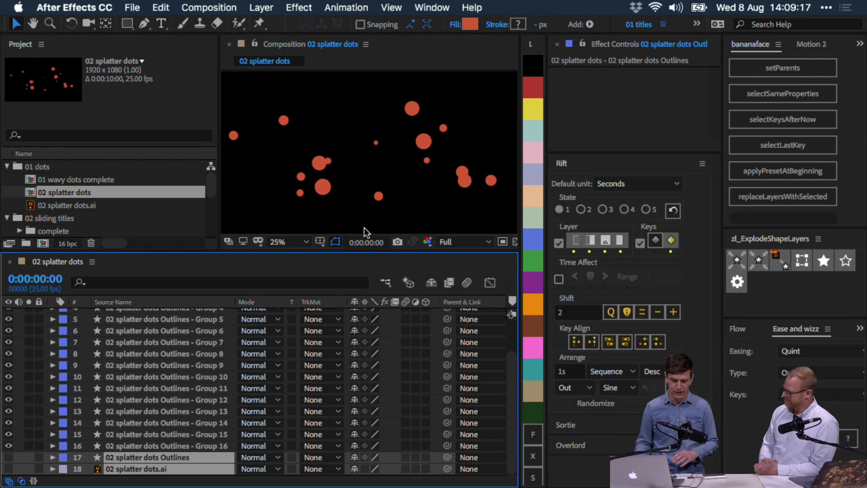
pyautogui.press('Delete')
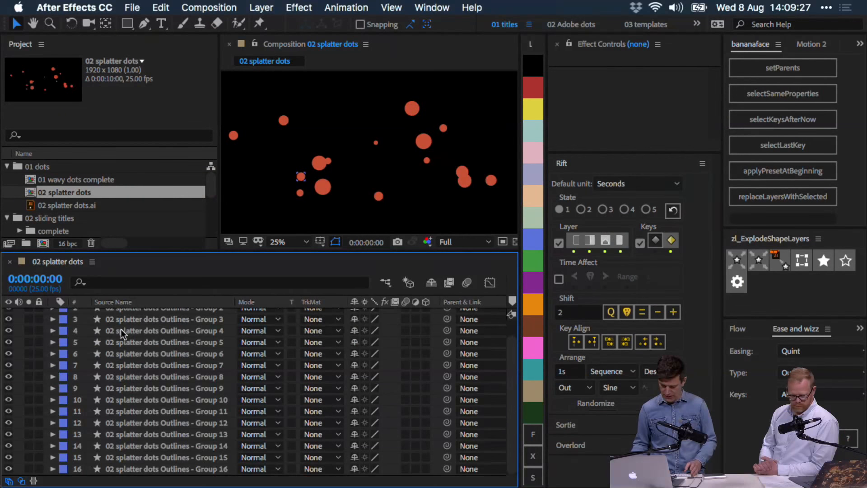
# Step: Select the Group 1 dot layer and reveal only its Position property
pyautogui.press('super+Down')
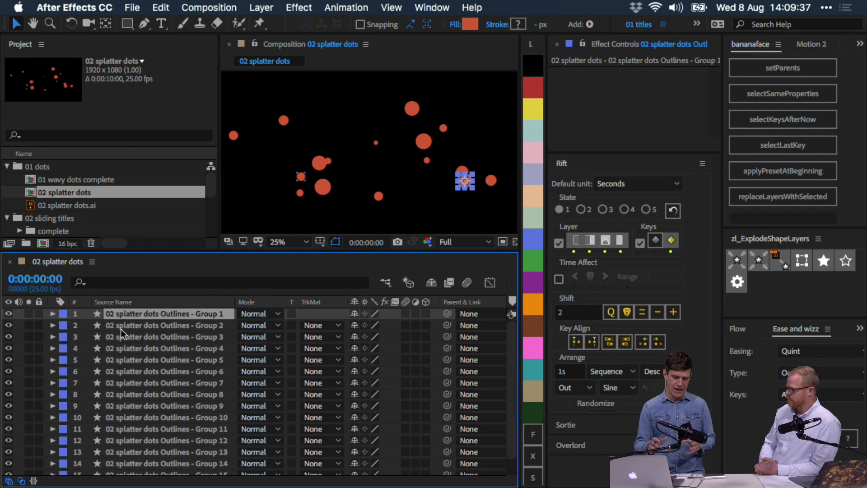
pyautogui.press('p')
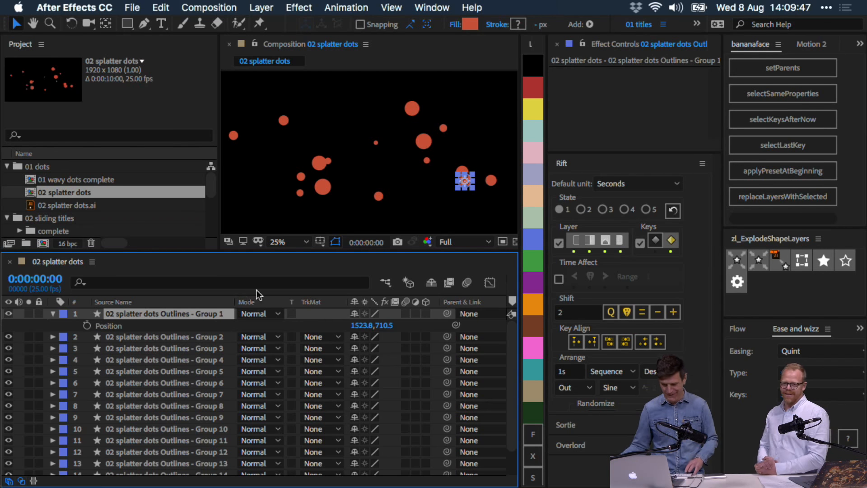
pyautogui.keyDown('alt'); pyautogui.click(87, 327); pyautogui.keyUp('alt')
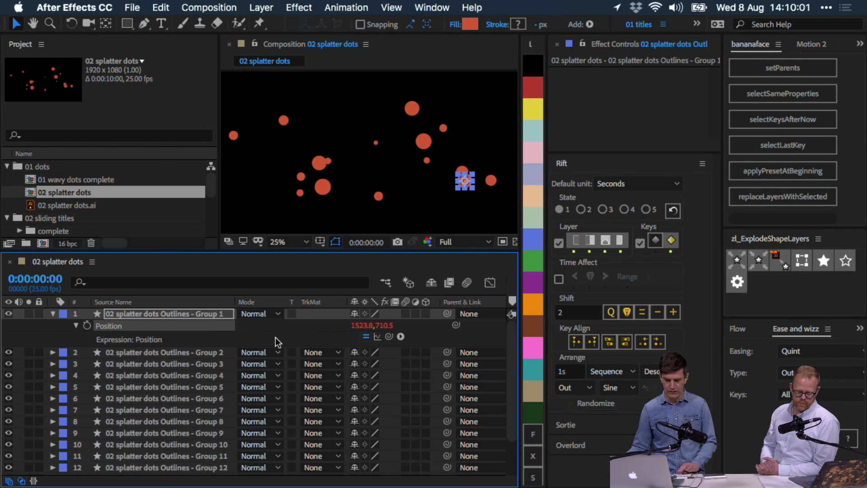
pyautogui.click(256, 334)
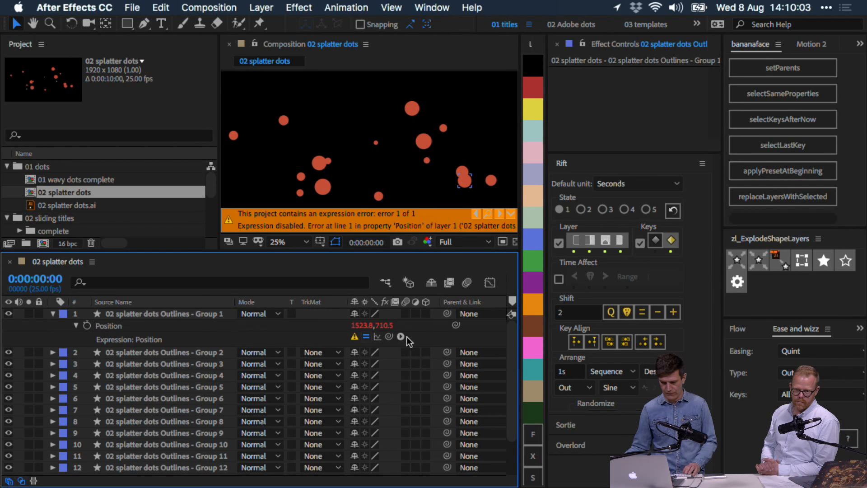
pyautogui.click(207, 315)
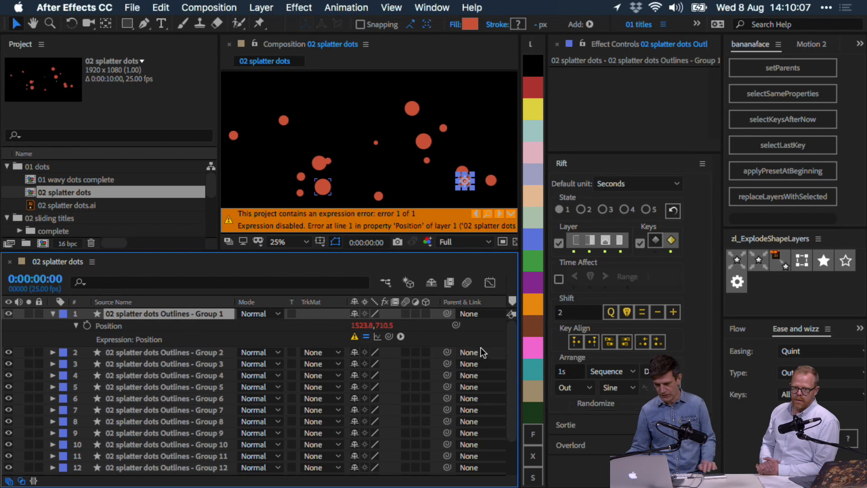
pyautogui.press('`')
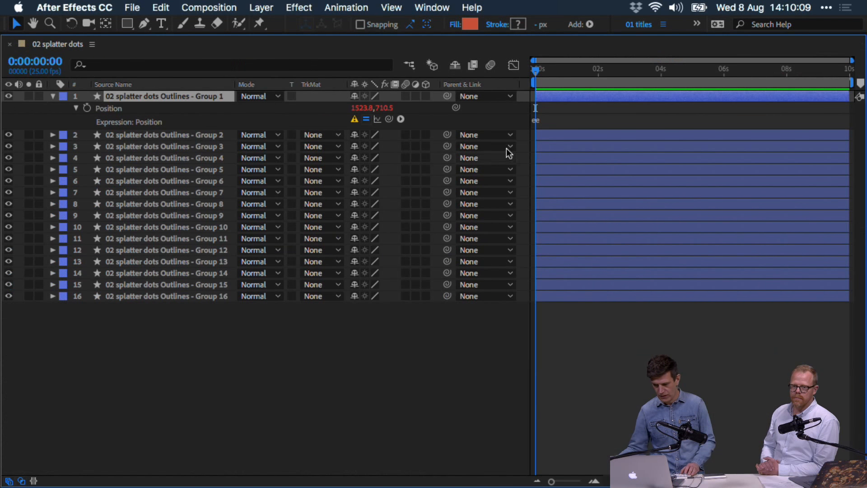
pyautogui.click(563, 120)
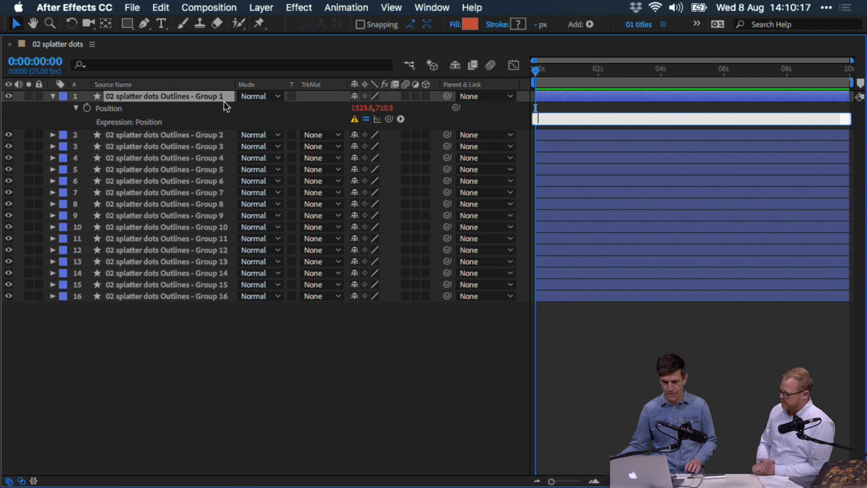
pyautogui.click(352, 389)
pyautogui.press('`')
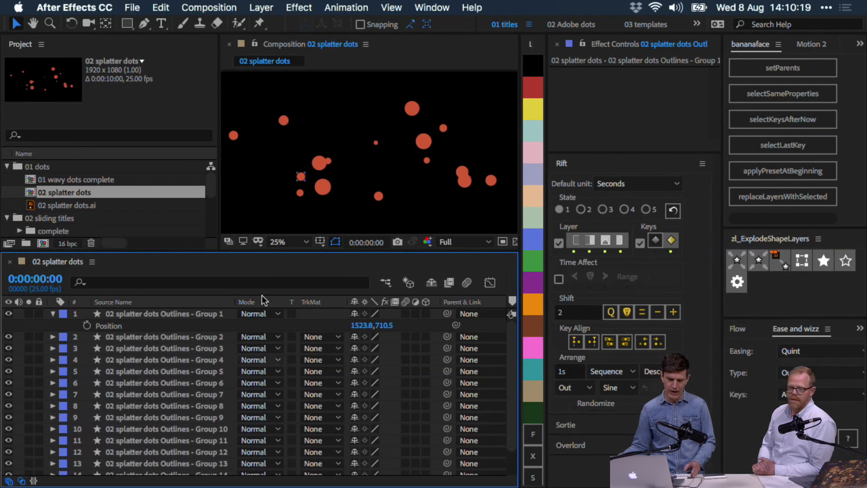
pyautogui.press('`')
pyautogui.press('`')
pyautogui.press('`')
pyautogui.press('`')
pyautogui.press('`')
pyautogui.press('`')
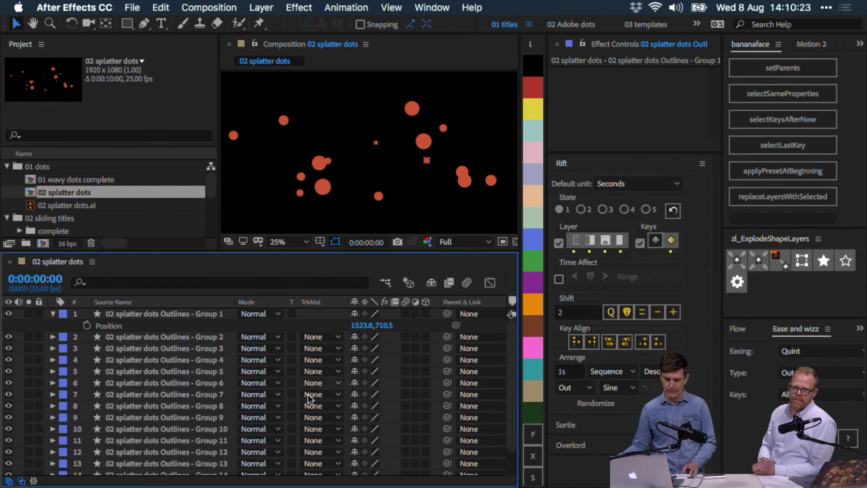
# Step: Hide the Modes column of the timeline to make room for the expression area
pyautogui.rightClick(259, 301)
pyautogui.click(294, 309)
pyautogui.press('`')
# Step: Enable an expression on Group 1's Position and replace its default text with the Property wiggle function template
pyautogui.keyDown('alt'); pyautogui.click(87, 108); pyautogui.keyUp('alt')
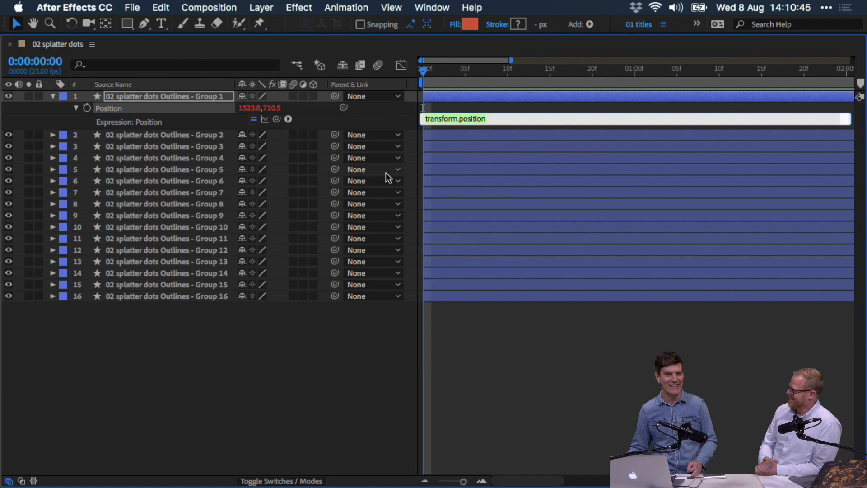
pyautogui.press('`')
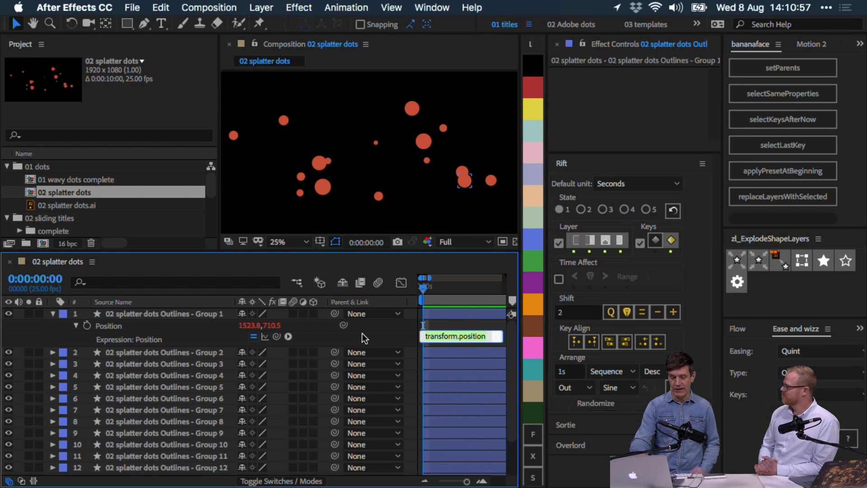
pyautogui.click(245, 334)
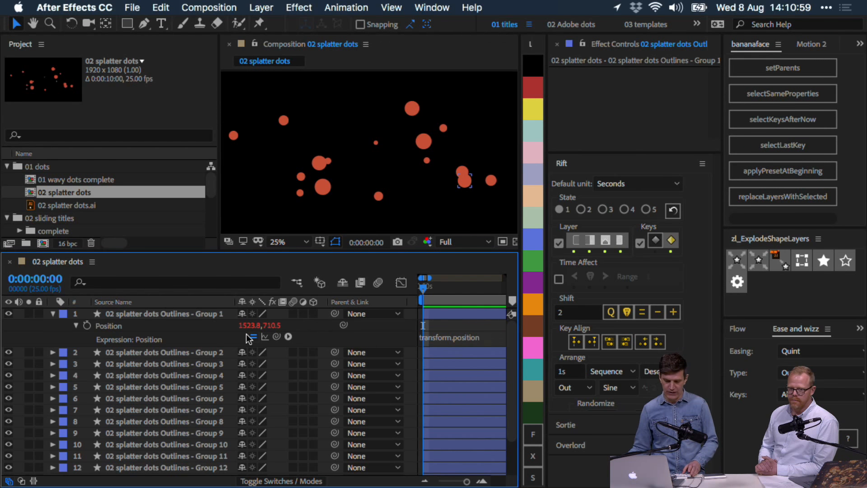
pyautogui.click(289, 337)
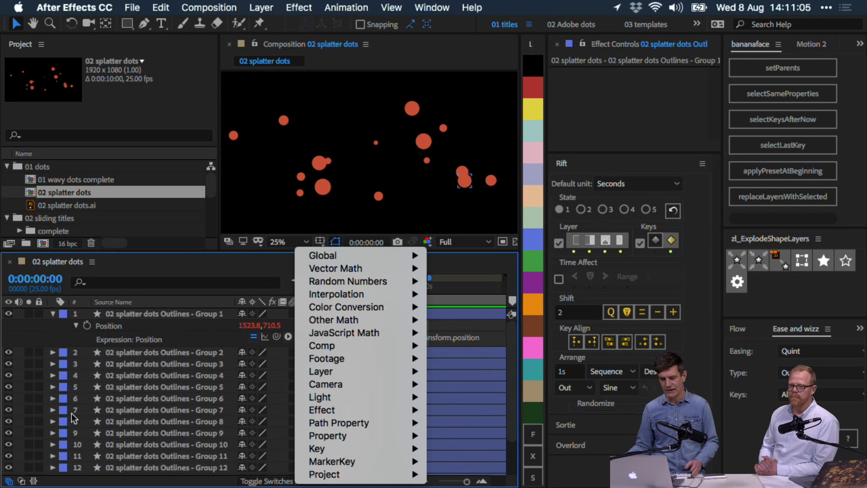
pyautogui.click(472, 339)
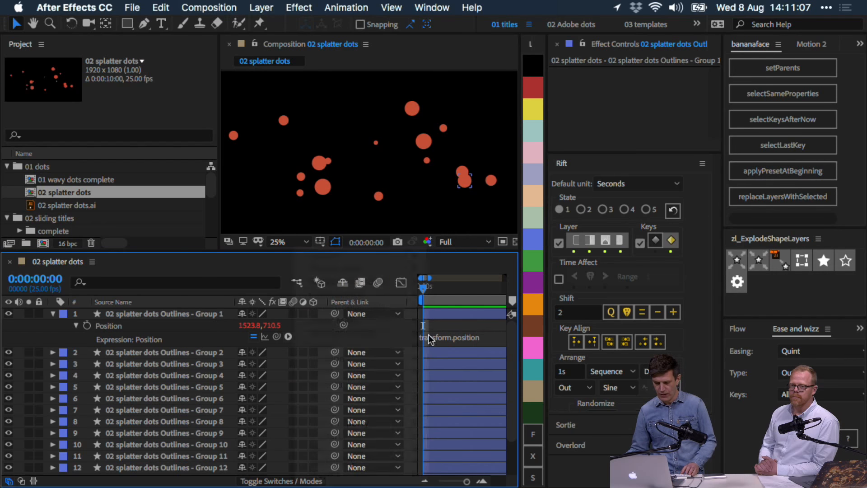
pyautogui.click(444, 338)
pyautogui.click(288, 337)
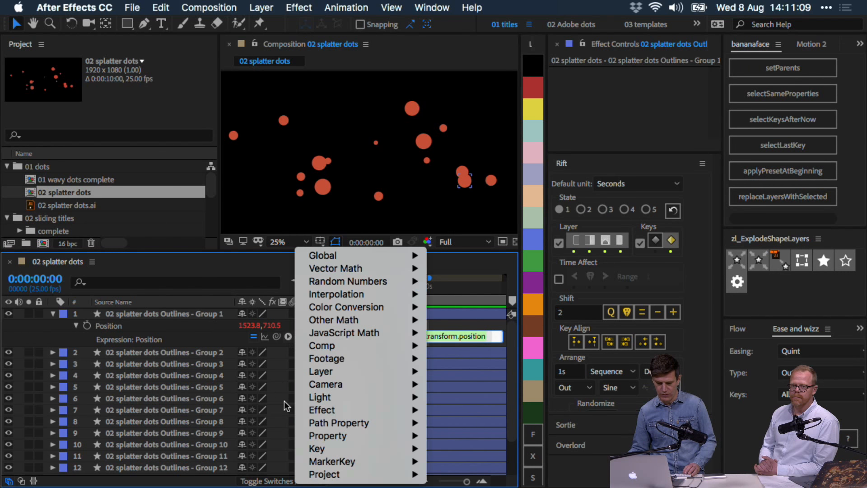
pyautogui.moveTo(356, 436)
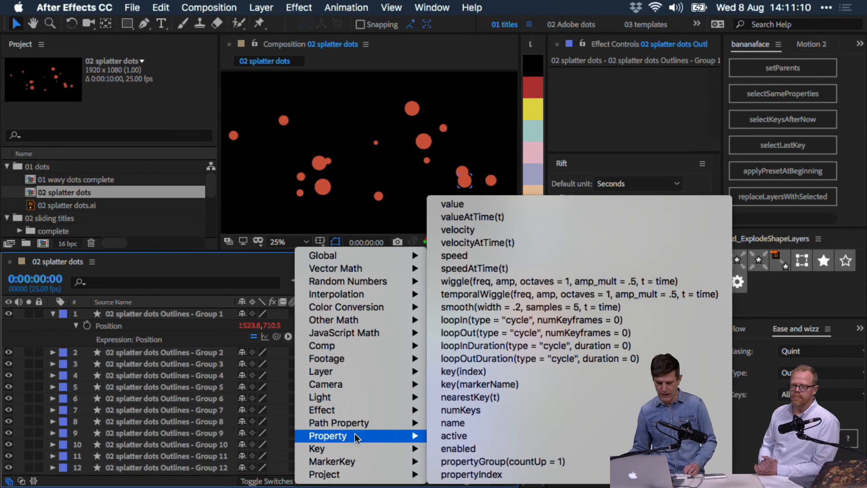
pyautogui.click(482, 282)
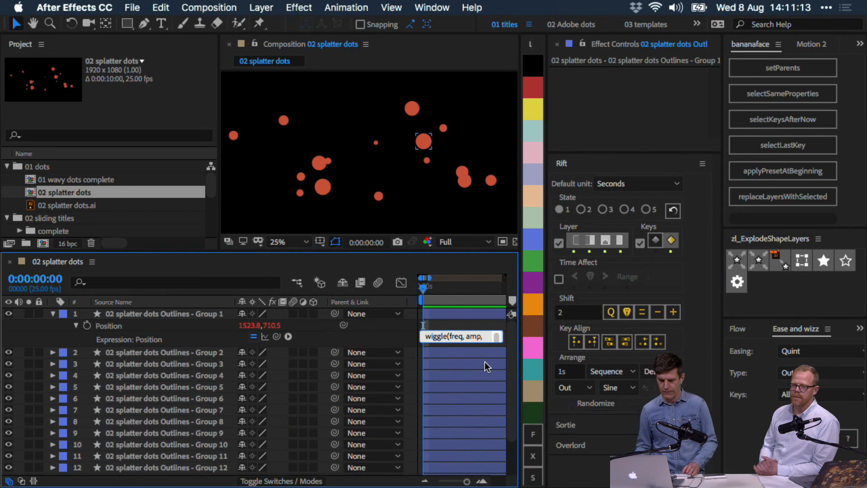
pyautogui.click(324, 337)
# Step: Set the wiggle frequency to 1 and amplitude to 150 in Group 1's Position expression, and preview the motion
pyautogui.press('`')
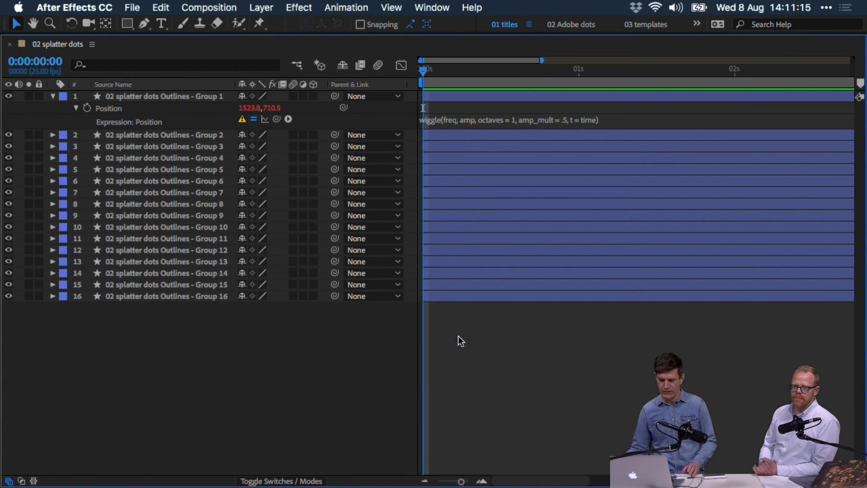
pyautogui.click(472, 122)
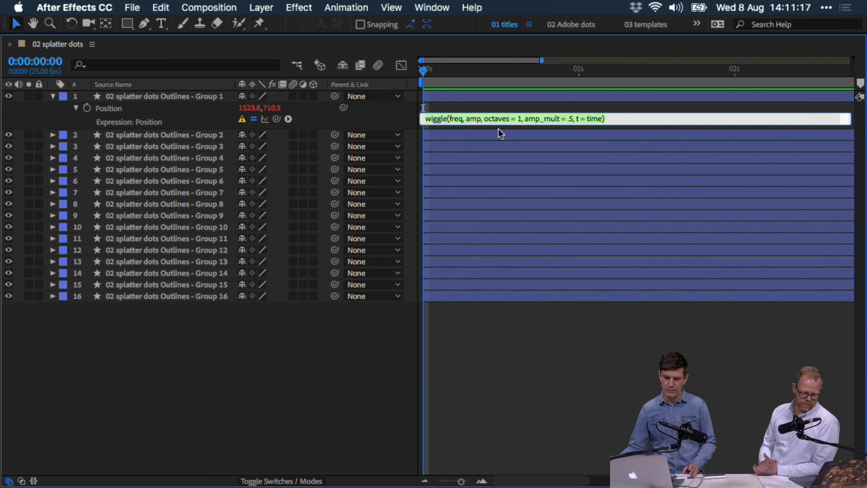
pyautogui.doubleClick(457, 119)
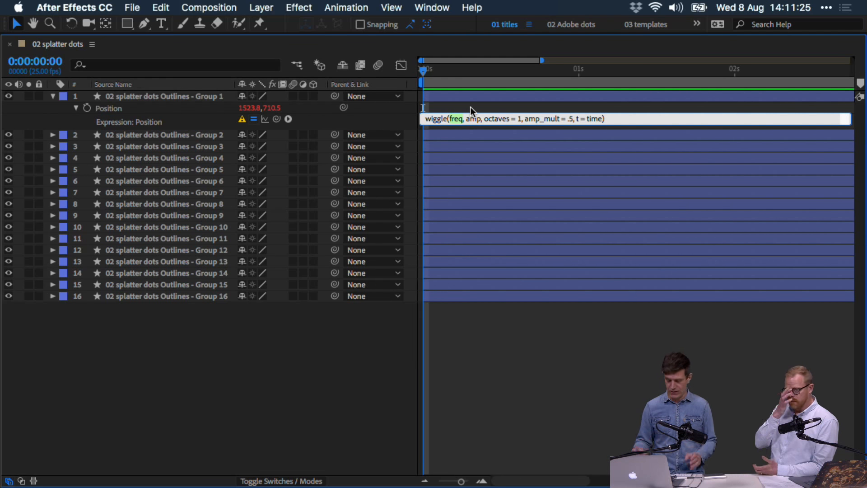
pyautogui.write('1')
pyautogui.press('Right')
pyautogui.press('Right')
pyautogui.press('Right')
pyautogui.press('Right')
pyautogui.press('Right')
pyautogui.press('BackSpace')
pyautogui.press('BackSpace')
pyautogui.press('BackSpace')
pyautogui.write('150')
pyautogui.press('KP_Enter')
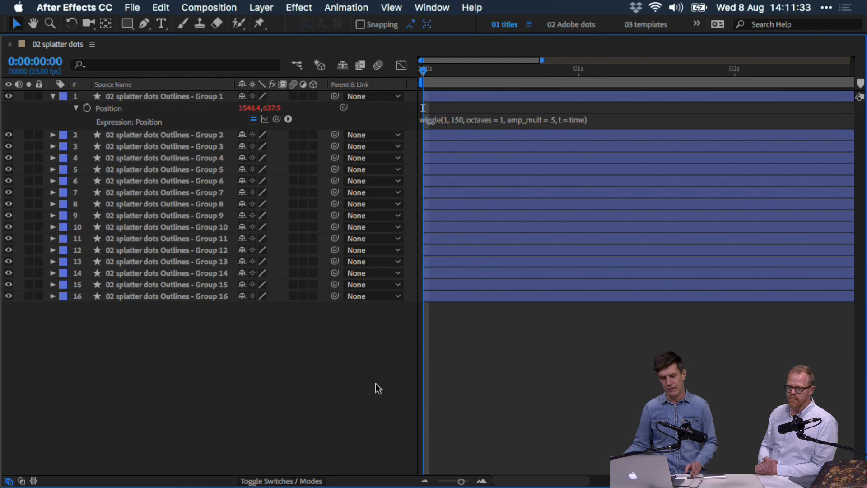
pyautogui.press('`')
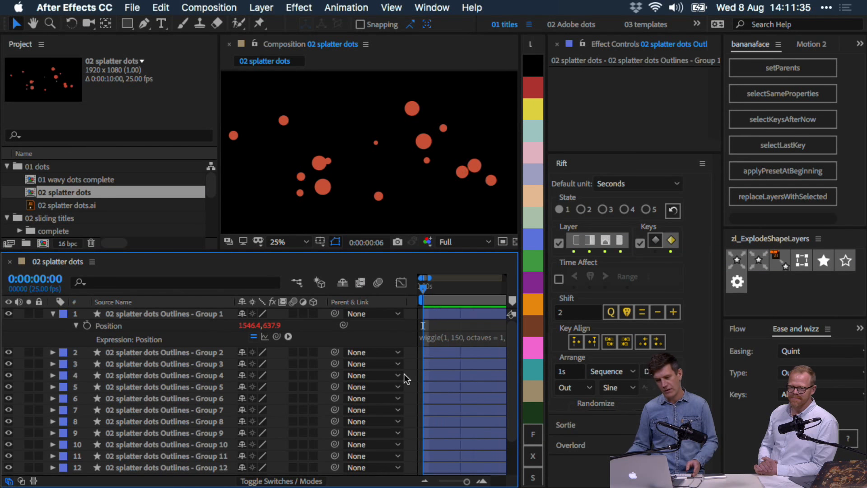
pyautogui.press('space')
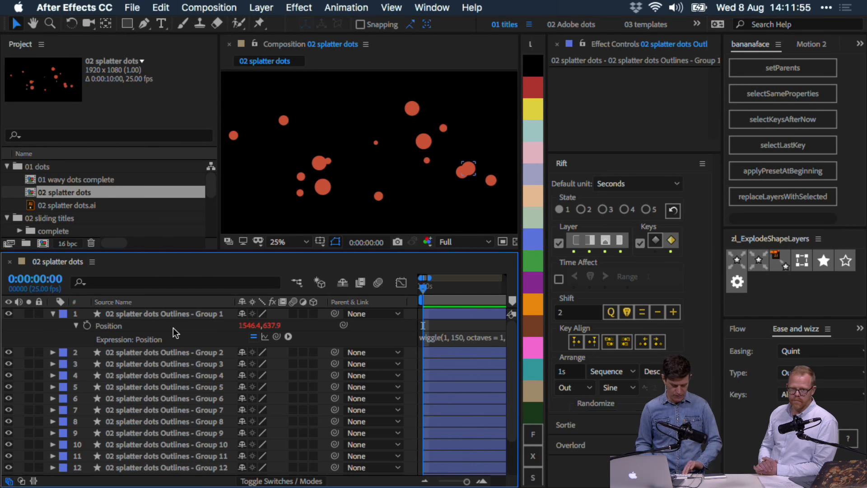
# Step: Add a null object above the dot layers and select it
pyautogui.press('alt+shift+super+y')
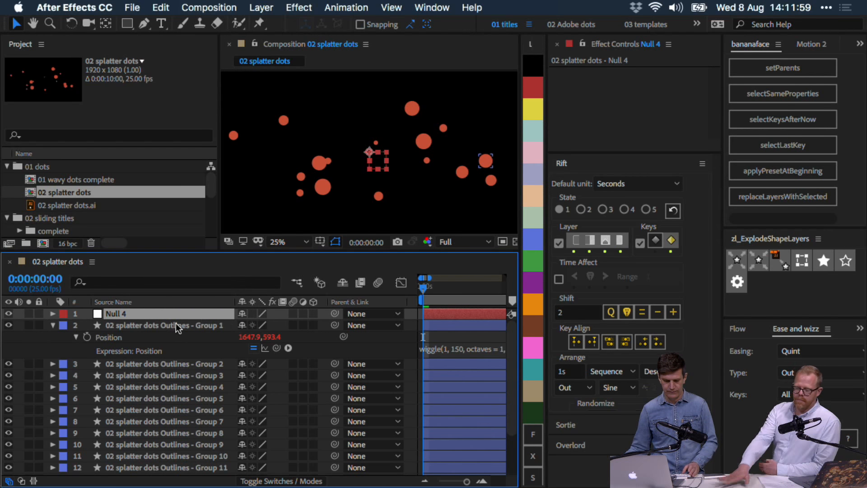
pyautogui.click(136, 334)
pyautogui.click(138, 314)
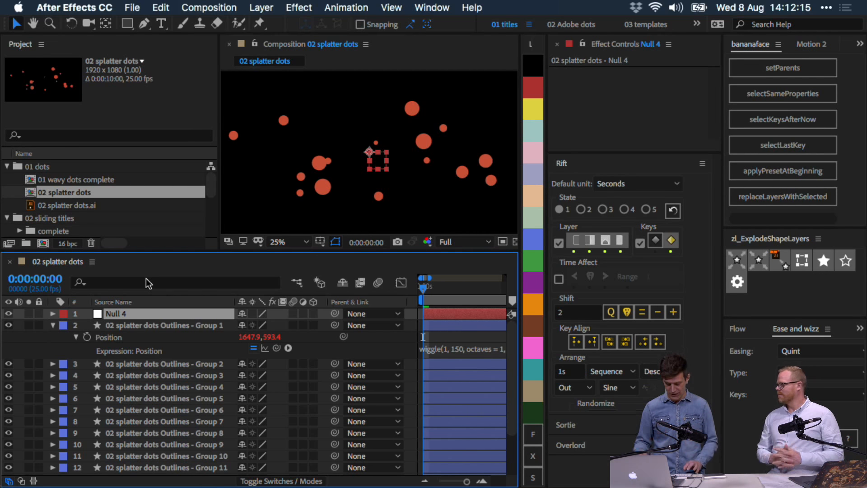
# Step: View the keyboard shortcut layout and close it without changes
pyautogui.press('super+alt+apostrophe')
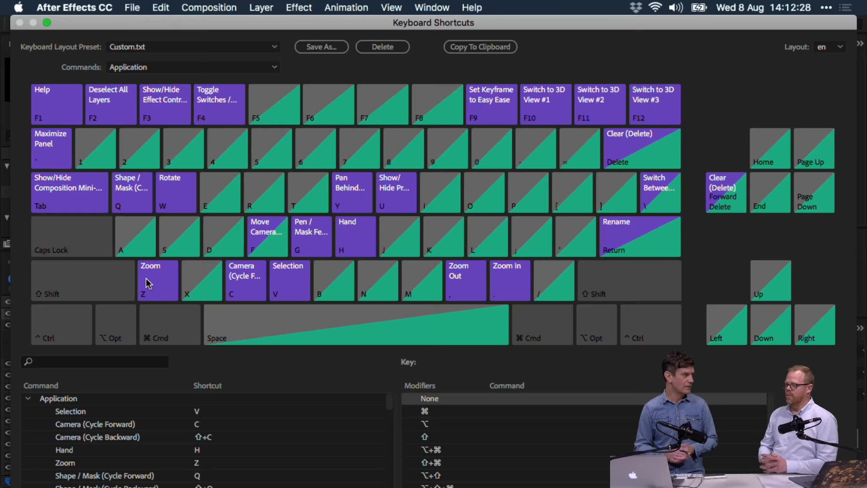
pyautogui.press('Escape')
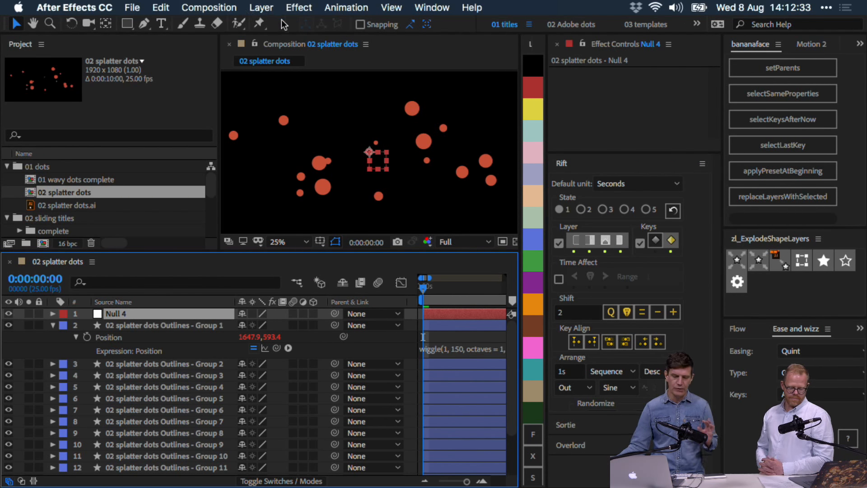
# Step: Add a Slider Control effect to the null object, rename it freq and set its value to 1
pyautogui.click(299, 8)
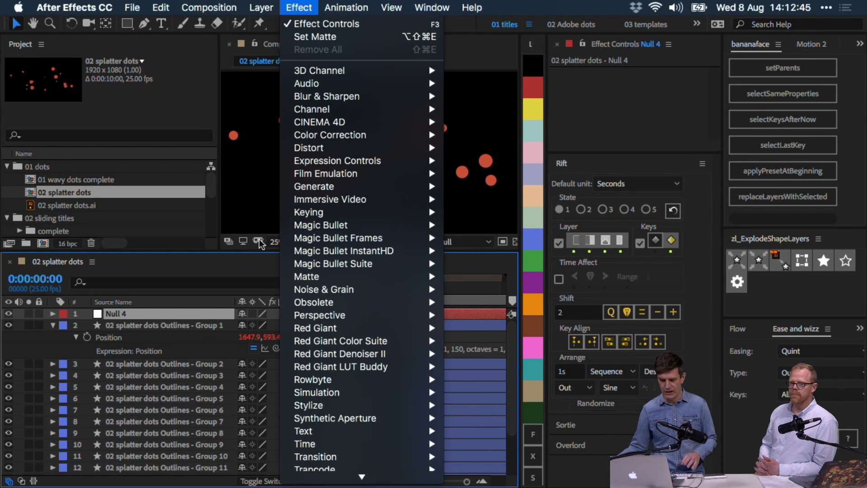
pyautogui.moveTo(375, 162)
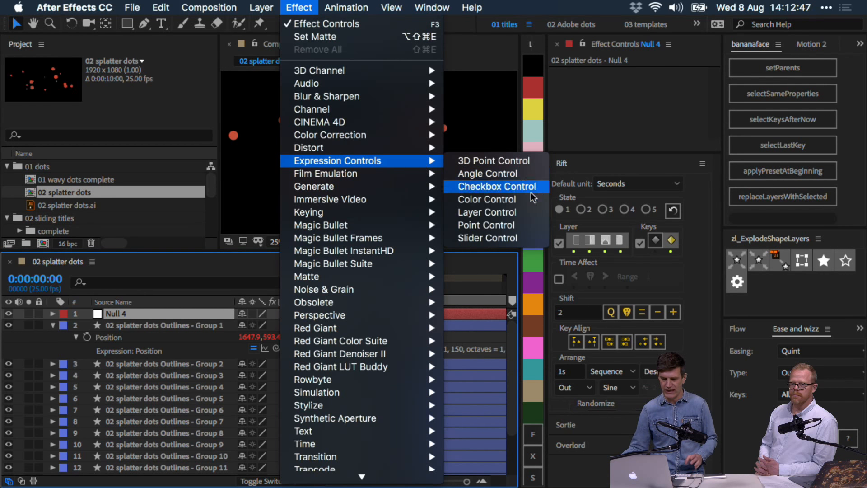
pyautogui.click(501, 238)
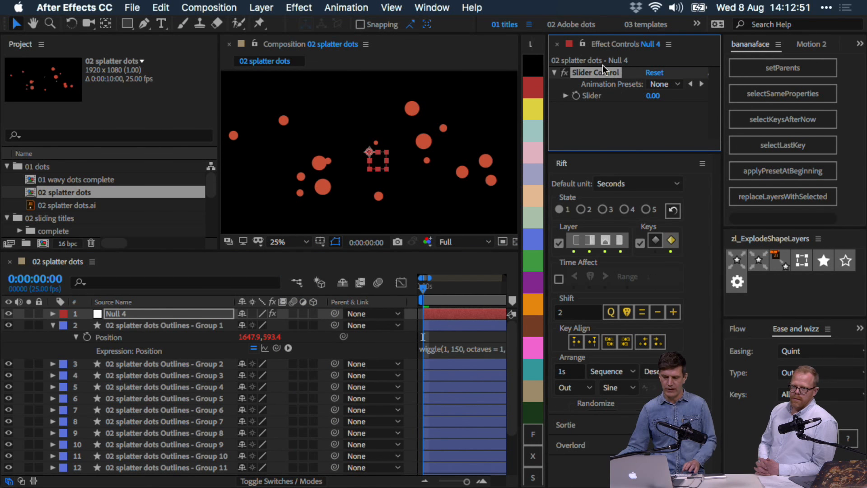
pyautogui.press('Return')
pyautogui.write('freq')
pyautogui.press('Return')
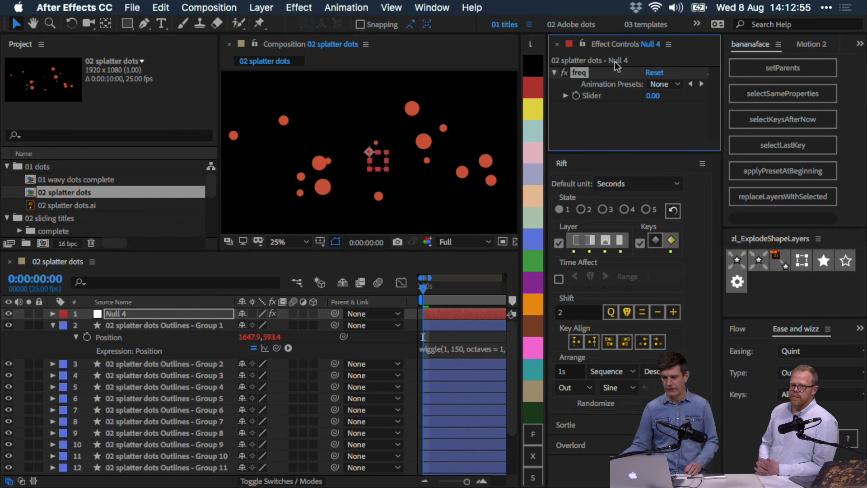
pyautogui.click(653, 95)
pyautogui.write('1')
pyautogui.press('Return')
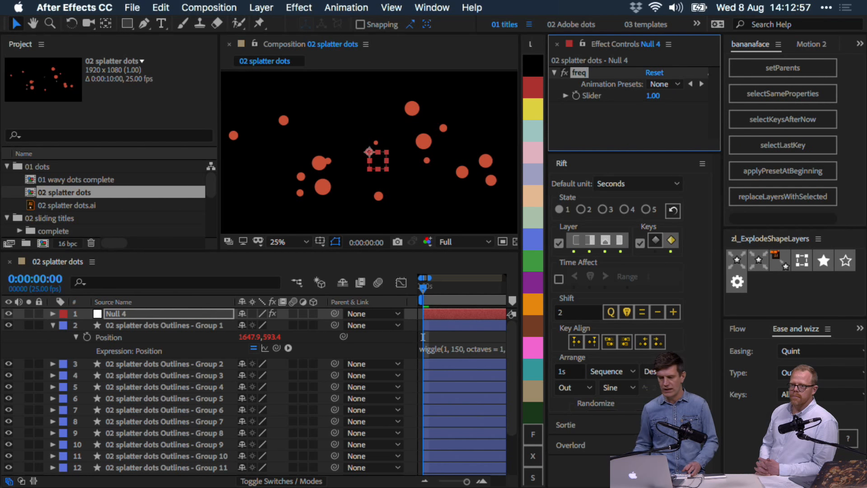
# Step: Duplicate the freq slider on the null, rename the copy amp and set its value to 150
pyautogui.press('super+d')
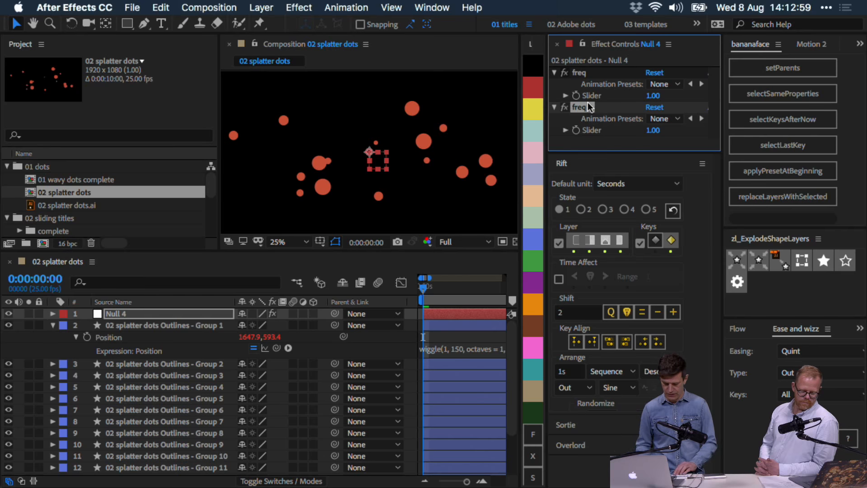
pyautogui.press('Return')
pyautogui.write('amp')
pyautogui.click(655, 131)
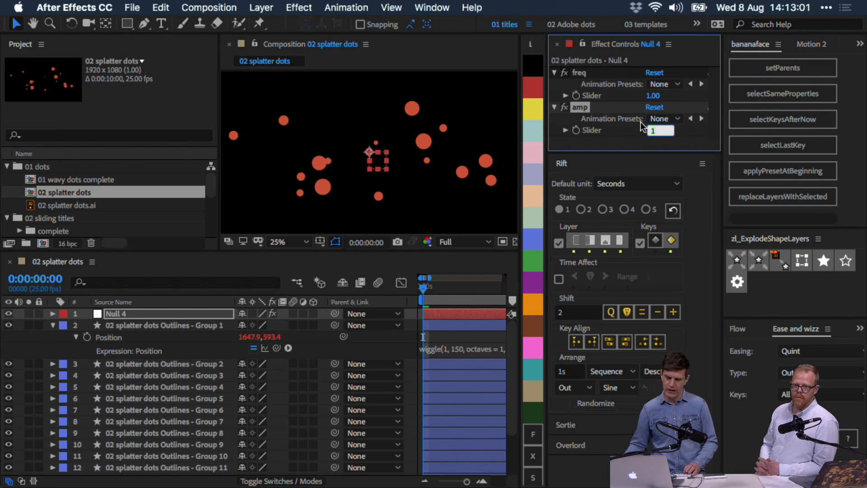
pyautogui.write('150')
pyautogui.press('Return')
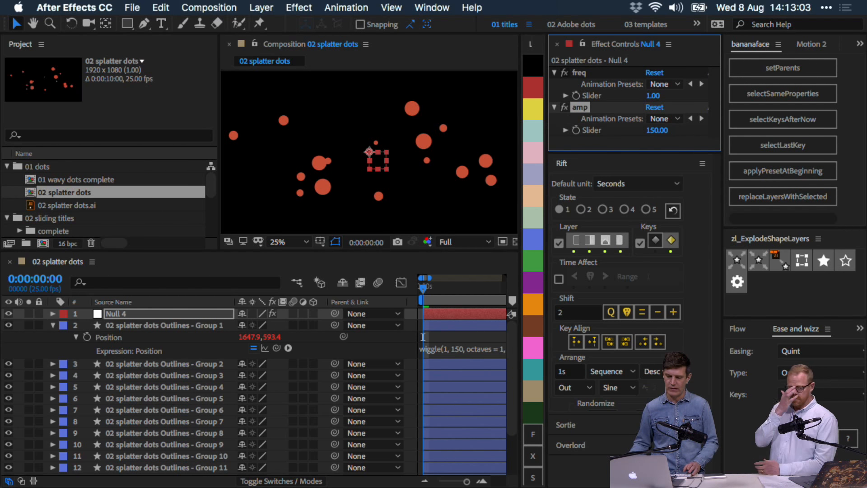
# Step: Begin Group 1's Position expression with the variable declaration "var freq" above the wiggle line
pyautogui.press('`')
pyautogui.click(479, 131)
pyautogui.press('BackSpace')
pyautogui.write('var freq')
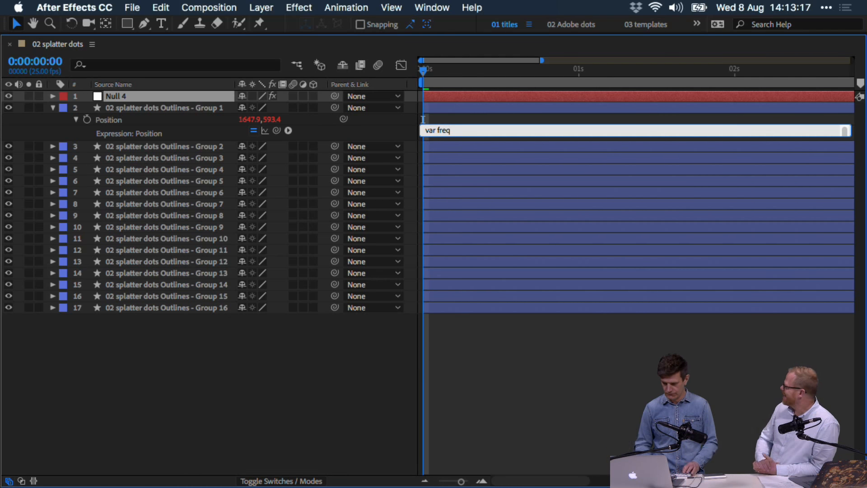
pyautogui.press('KP_Enter')
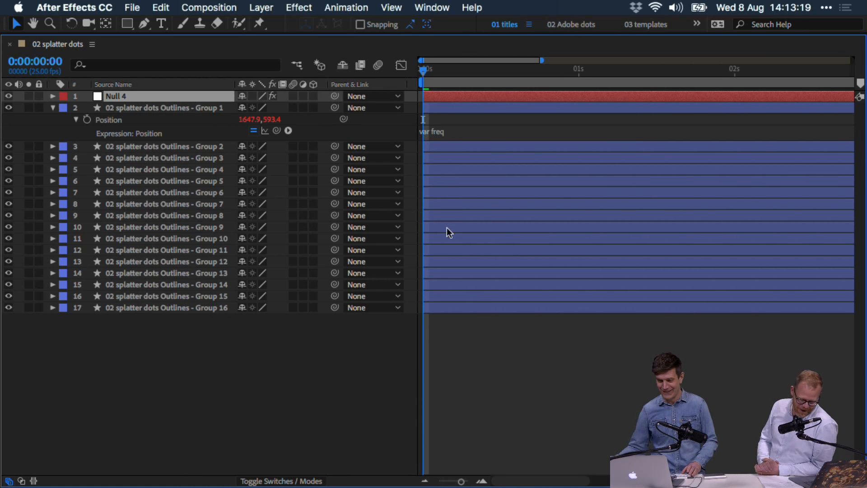
pyautogui.press('`')
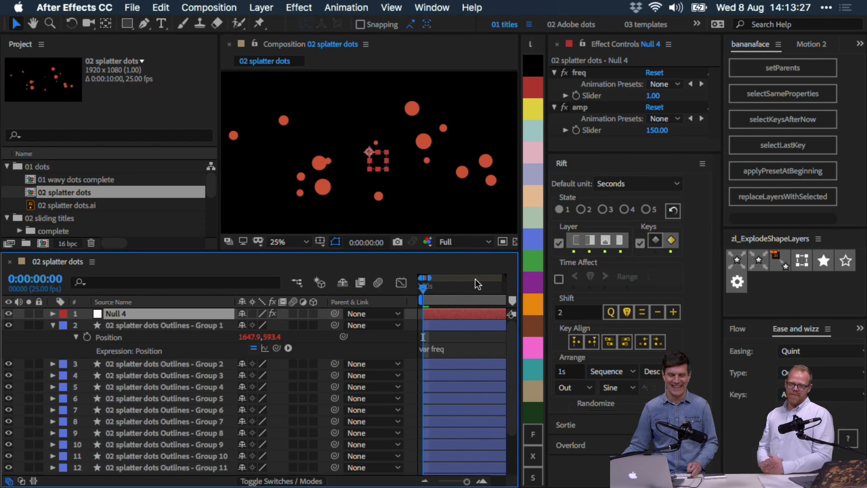
# Step: Assign the freq variable in Group 1's Position expression to the null's freq slider with the pick whip
pyautogui.click(462, 346)
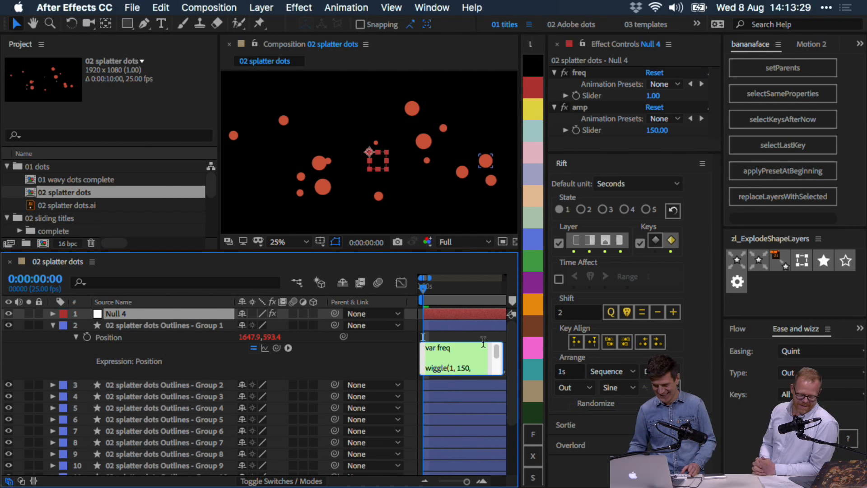
pyautogui.write('=')
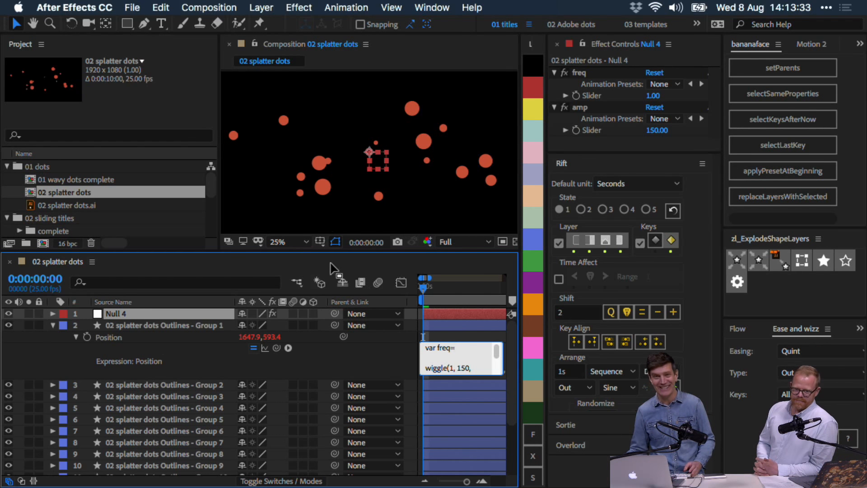
pyautogui.moveTo(344, 336); pyautogui.dragTo(424, 259)
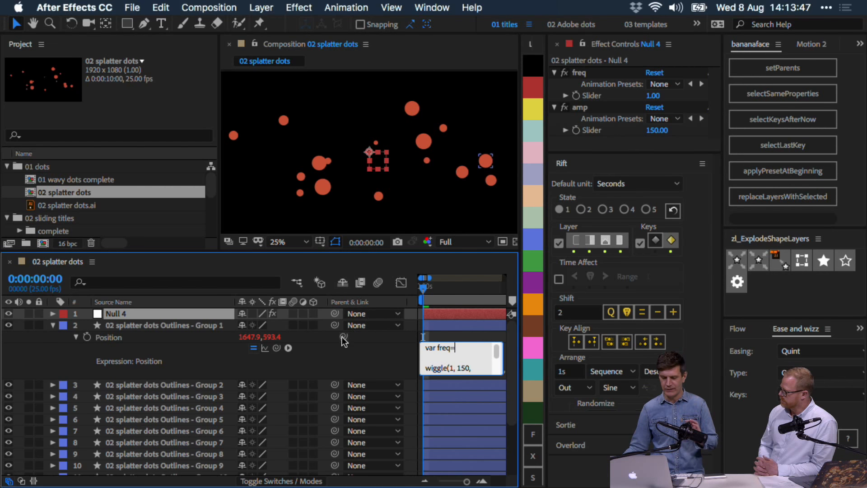
pyautogui.moveTo(344, 337); pyautogui.dragTo(590, 100)
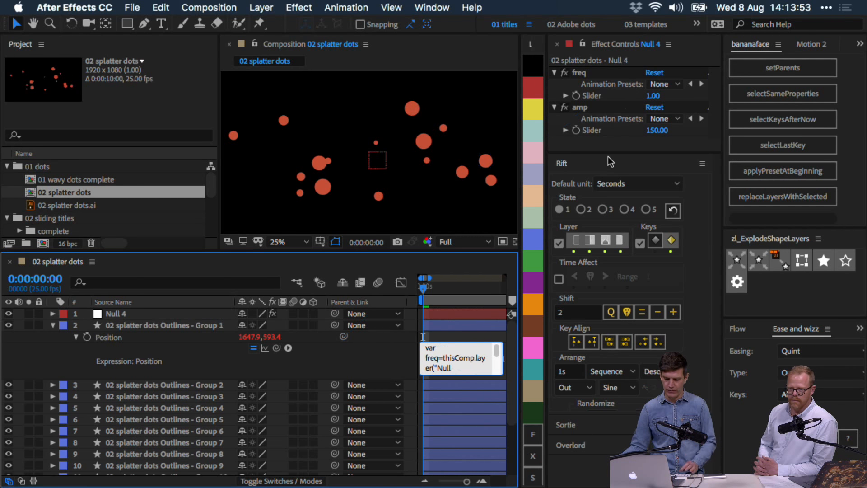
pyautogui.click(411, 378)
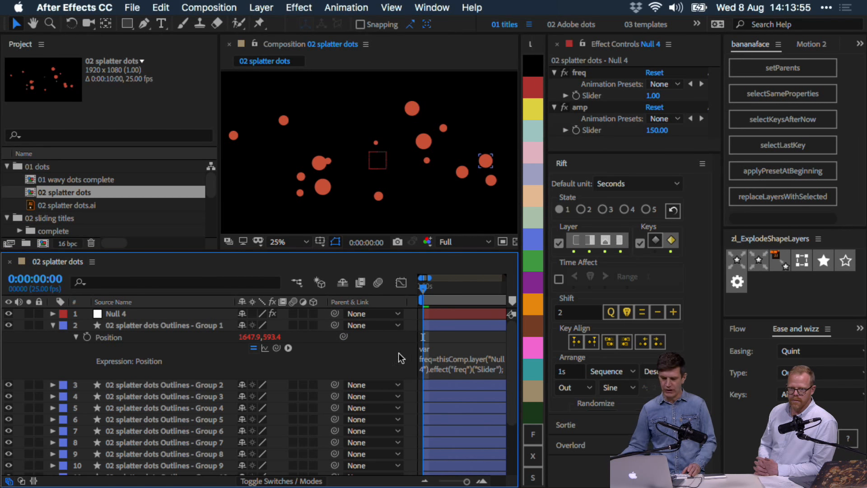
# Step: Duplicate the freq variable line in Group 1's Position expression and rename the copied variable to amp
pyautogui.press('`')
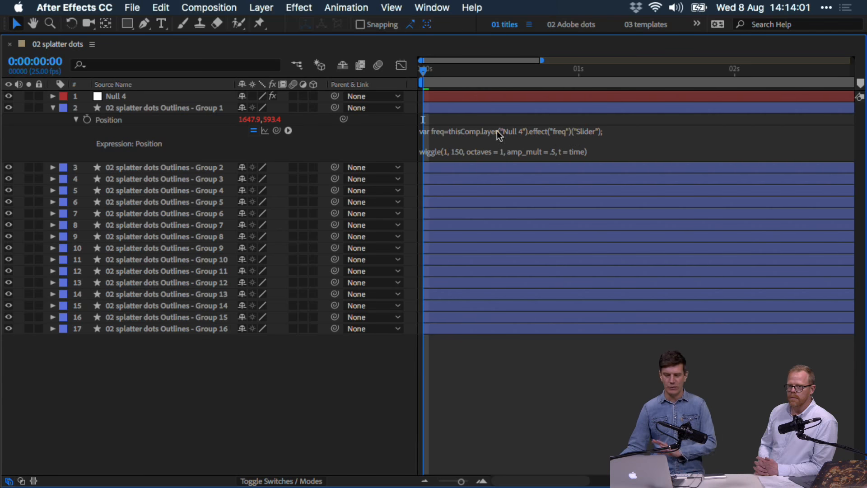
pyautogui.click(627, 138)
pyautogui.press('super+c')
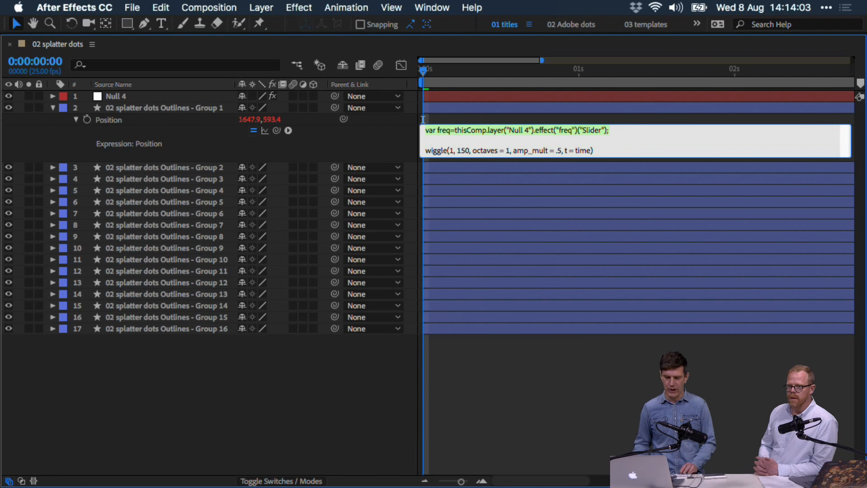
pyautogui.press('Return')
pyautogui.press('super+v')
pyautogui.press('super+Left')
pyautogui.hotkey('alt', 'Right')
pyautogui.hotkey('alt', 'Right')
pyautogui.hotkey('alt', 'shift', 'Left')
pyautogui.write('amp')
# Step: Change the effect name referenced in the amp variable line from freq to amp and apply the expression
pyautogui.press('super+Right')
pyautogui.hotkey('alt', 'Left')
pyautogui.hotkey('alt', 'Left')
pyautogui.hotkey('alt', 'shift', 'Right')
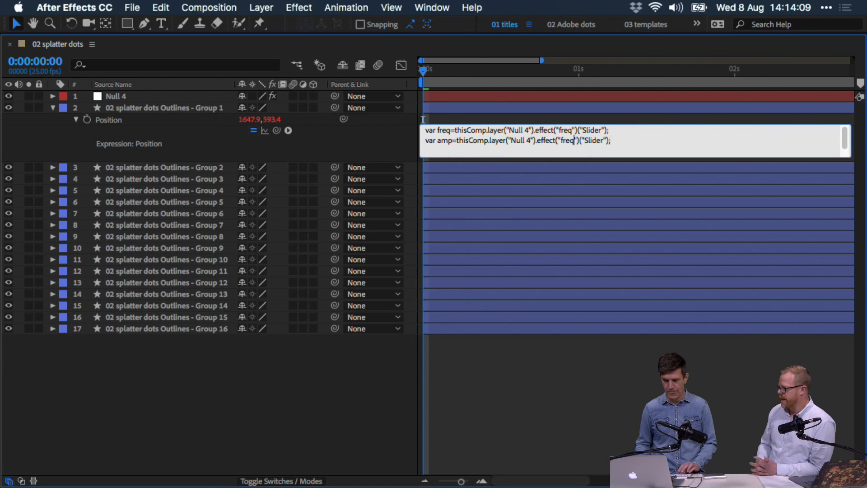
pyautogui.write('a,p')
pyautogui.press('KP_Enter')
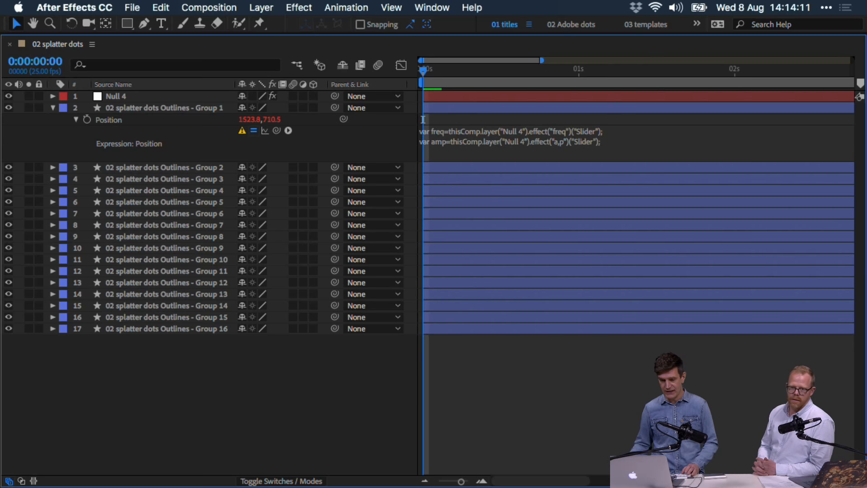
pyautogui.click(531, 145)
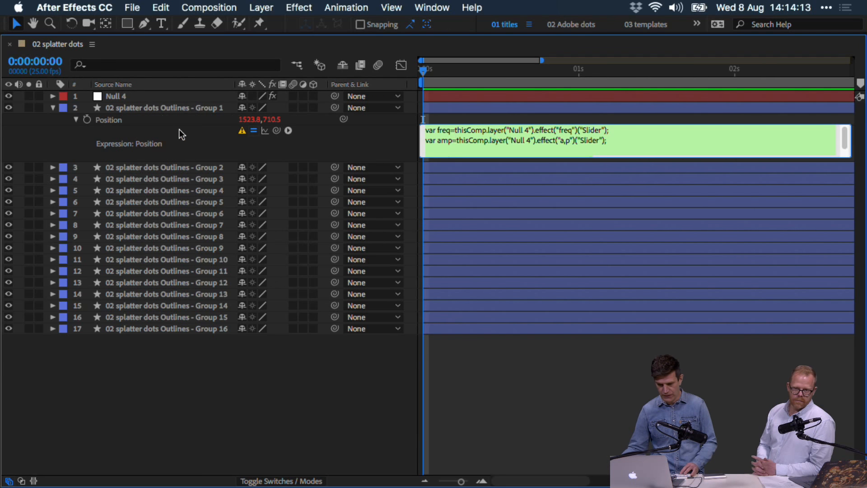
pyautogui.press('BackSpace')
pyautogui.press('Escape')
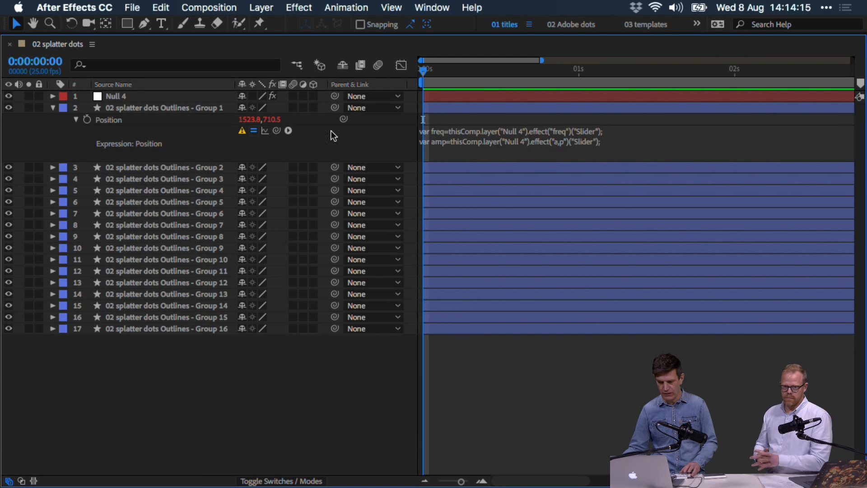
pyautogui.click(511, 146)
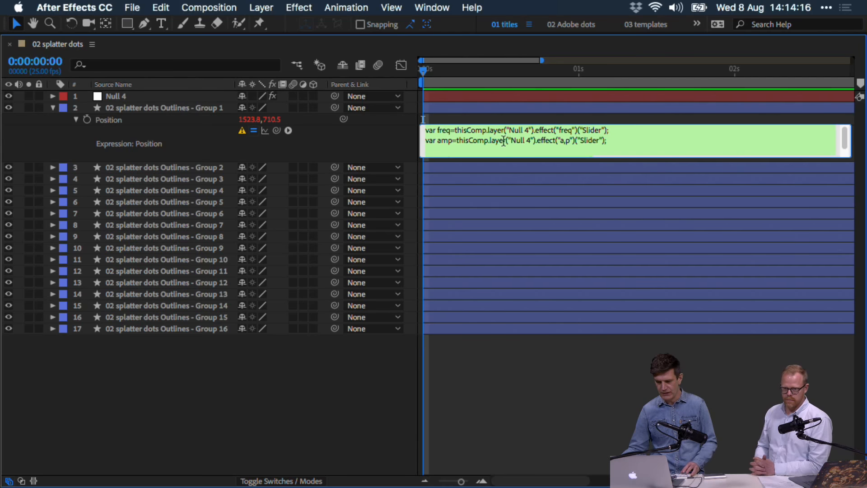
pyautogui.click(564, 140)
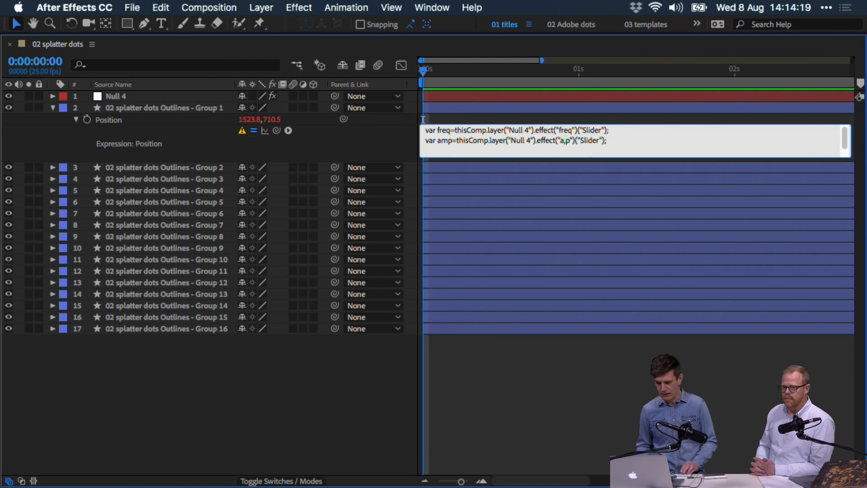
pyautogui.write('m')
pyautogui.press('KP_Enter')
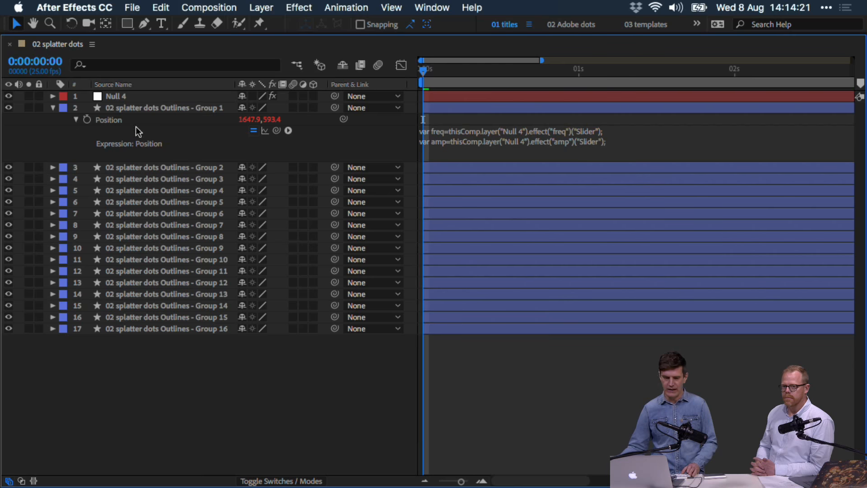
pyautogui.click(131, 96)
pyautogui.hotkey('ctrl', '`')
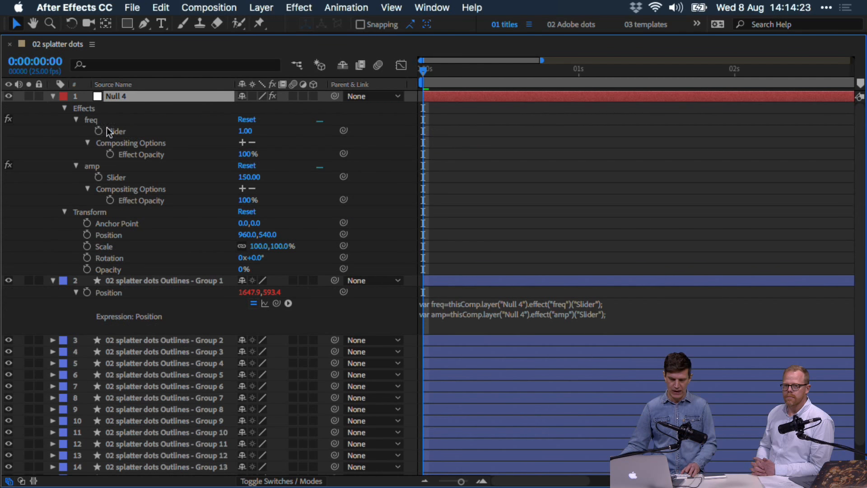
pyautogui.hotkey('ctrl', '`')
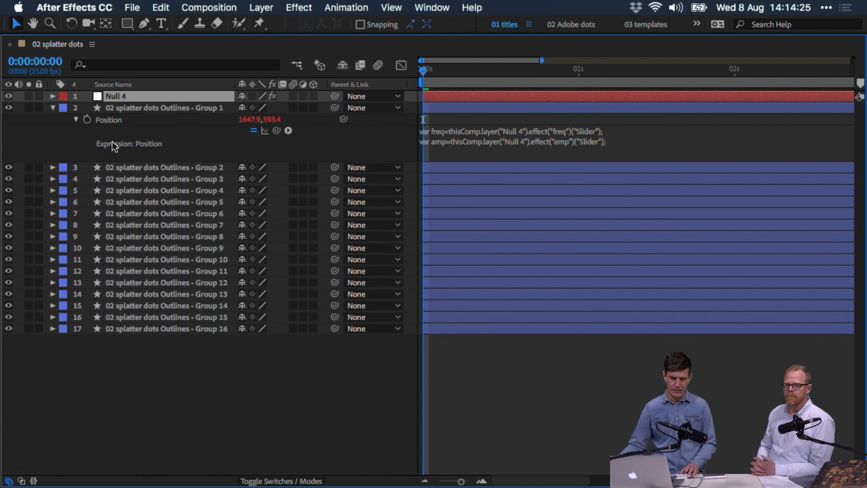
# Step: Copy only the expression from Group 1's Position, paste it onto dot layers Group 1 through 16, and preview the motion
pyautogui.click(112, 120)
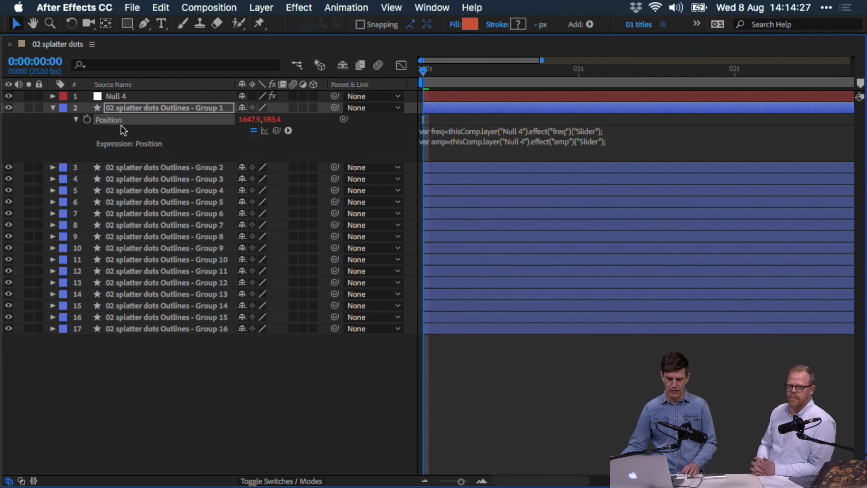
pyautogui.rightClick(123, 120)
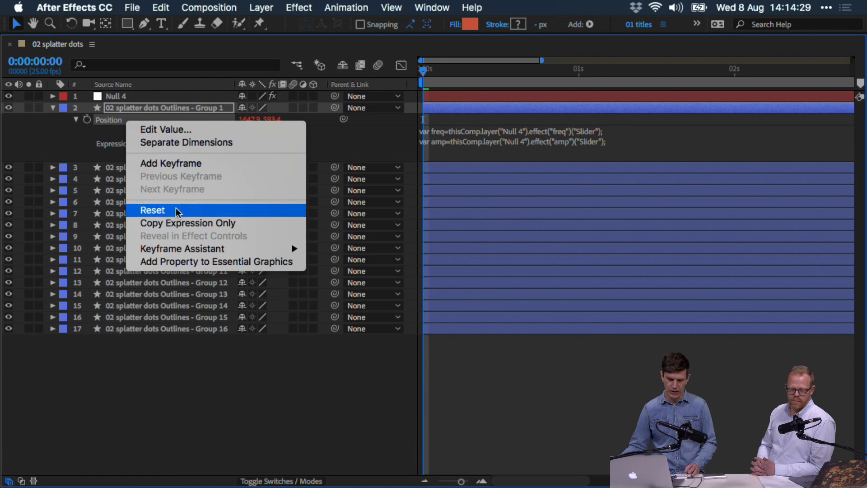
pyautogui.click(178, 223)
pyautogui.moveTo(113, 369); pyautogui.dragTo(151, 106)
pyautogui.press('super+v')
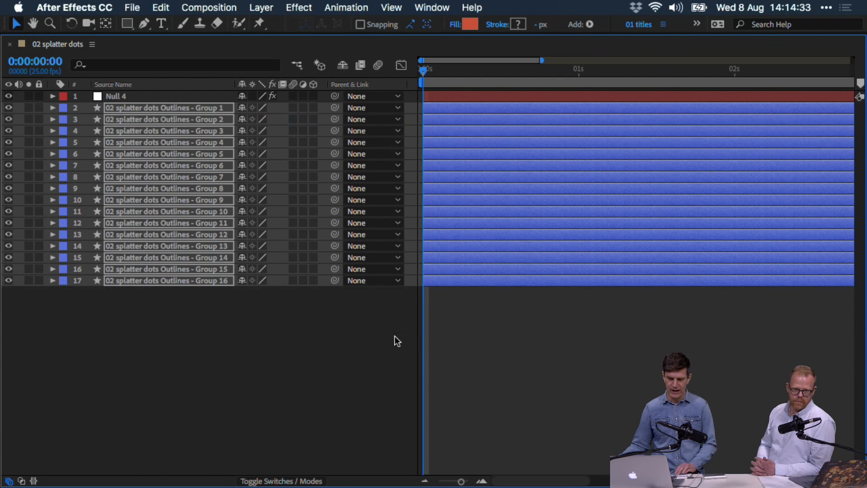
pyautogui.press('`')
pyautogui.press('space')
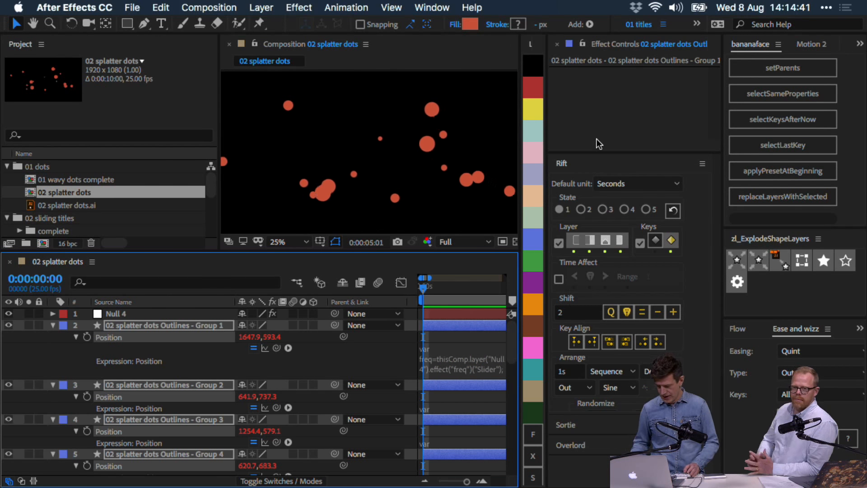
# Step: Set the null's amp slider to 700 while the preview plays and reselect the null layer
pyautogui.press('super+Up')
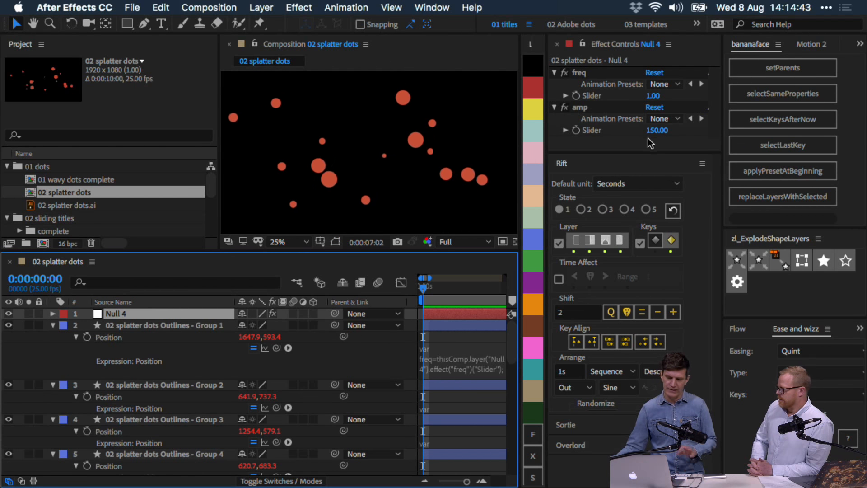
pyautogui.moveTo(659, 131); pyautogui.dragTo(726, 130)
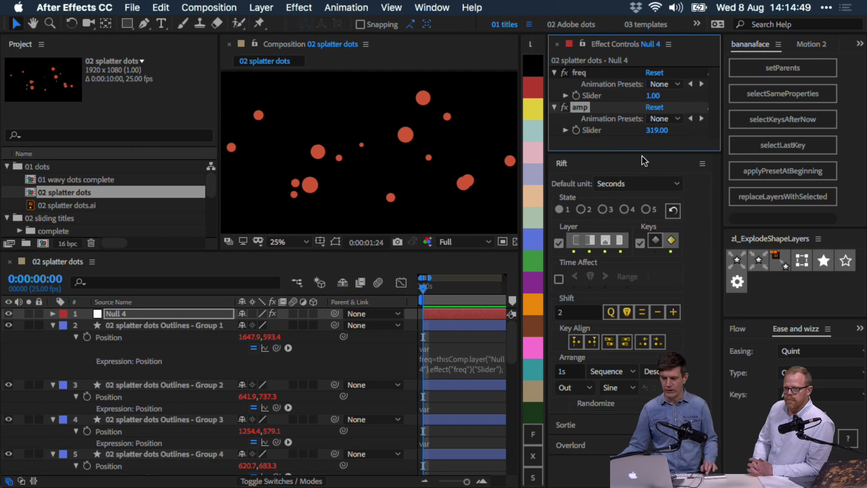
pyautogui.click(660, 131)
pyautogui.write('700')
pyautogui.press('Return')
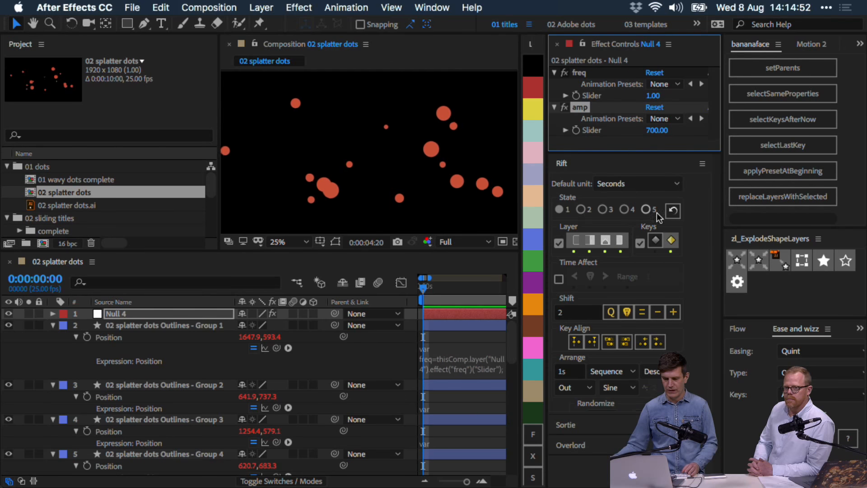
pyautogui.click(201, 312)
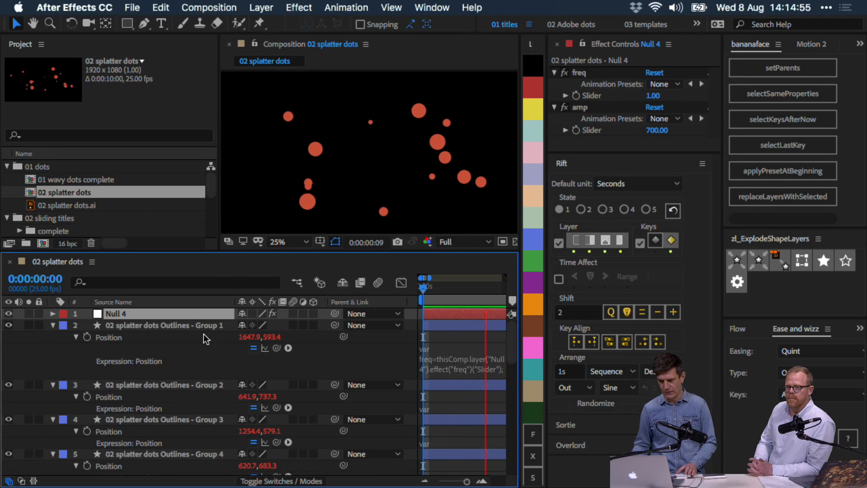
# Step: Preview the dots' motion and reveal the null's freq and amp sliders in the timeline
pyautogui.press('space')
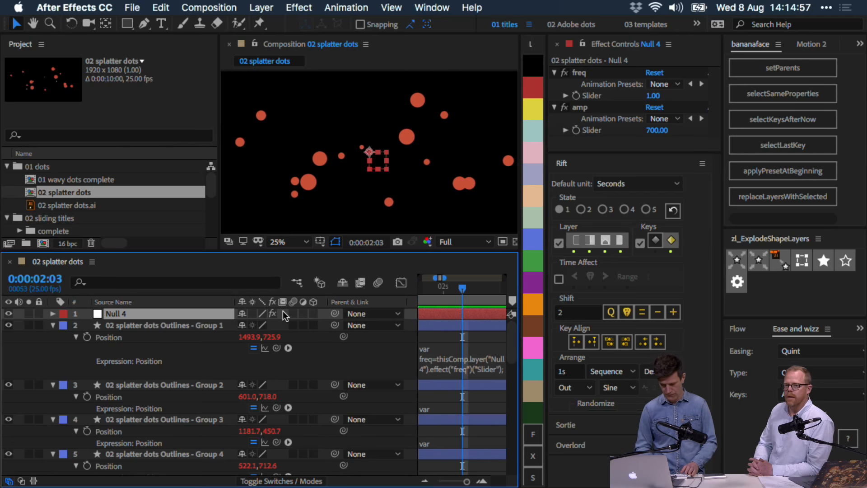
pyautogui.press('e')
pyautogui.press('space')
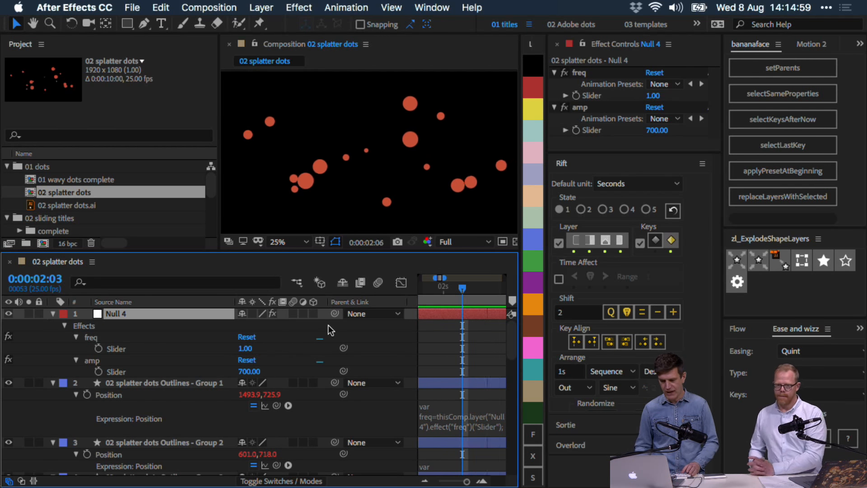
pyautogui.press('space')
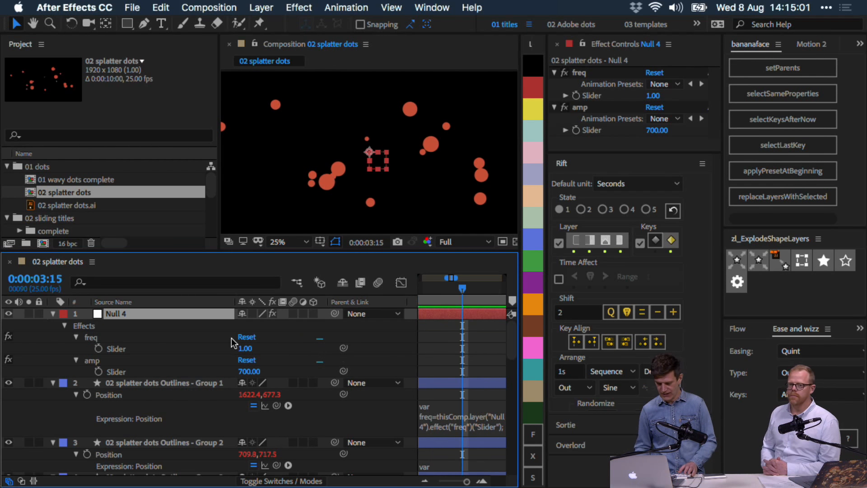
# Step: Set the null's amp slider to 0 at the first frame and start keyframing it there
pyautogui.press('Home')
pyautogui.click(235, 379)
pyautogui.click(249, 371)
pyautogui.write('0')
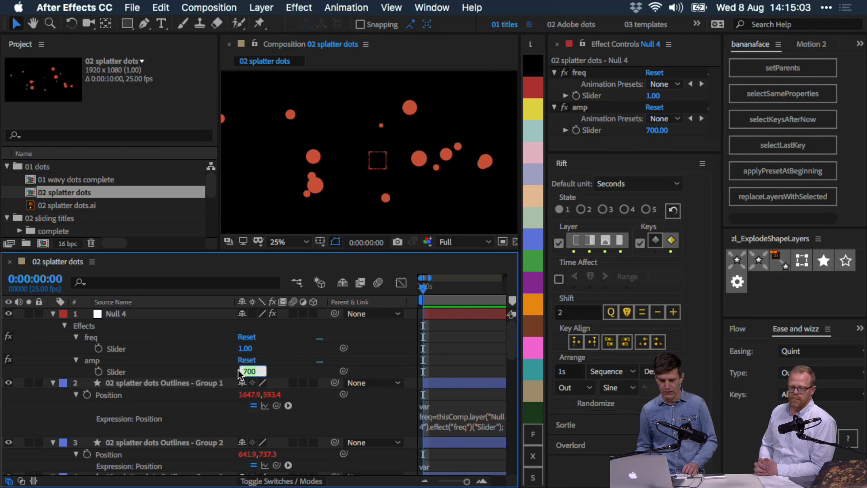
pyautogui.press('Return')
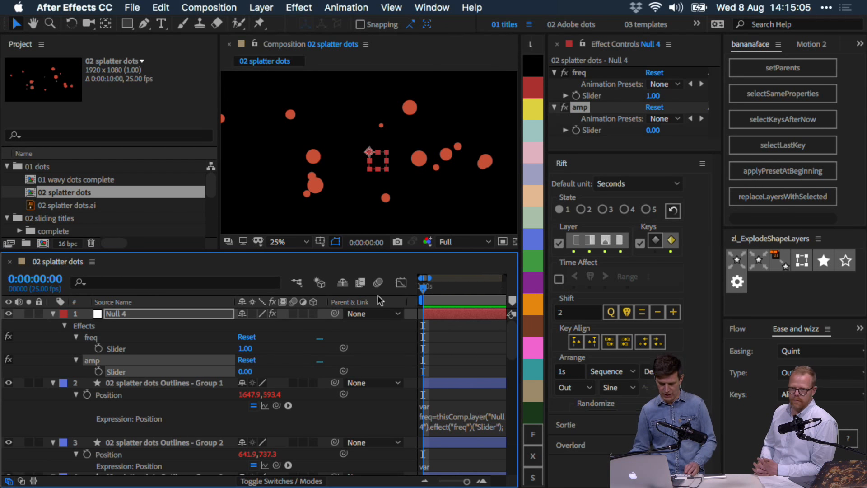
pyautogui.click(98, 371)
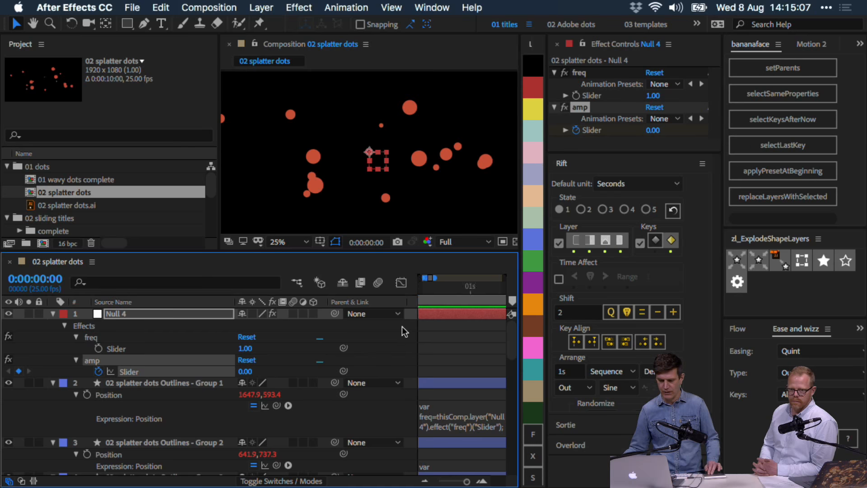
# Step: Add an amp slider keyframe of 500 on the null at 1 second
pyautogui.click(471, 289)
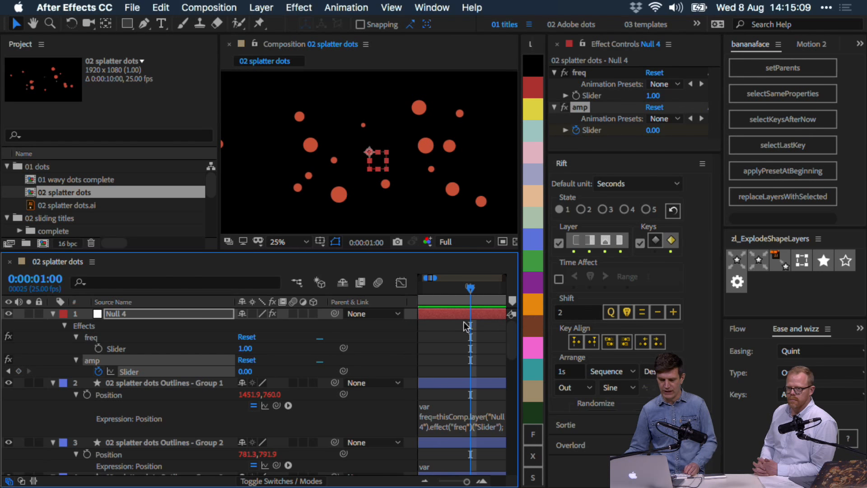
pyautogui.hotkey('alt', 'shift', 's')
pyautogui.click(646, 129)
pyautogui.write('500')
pyautogui.press('Return')
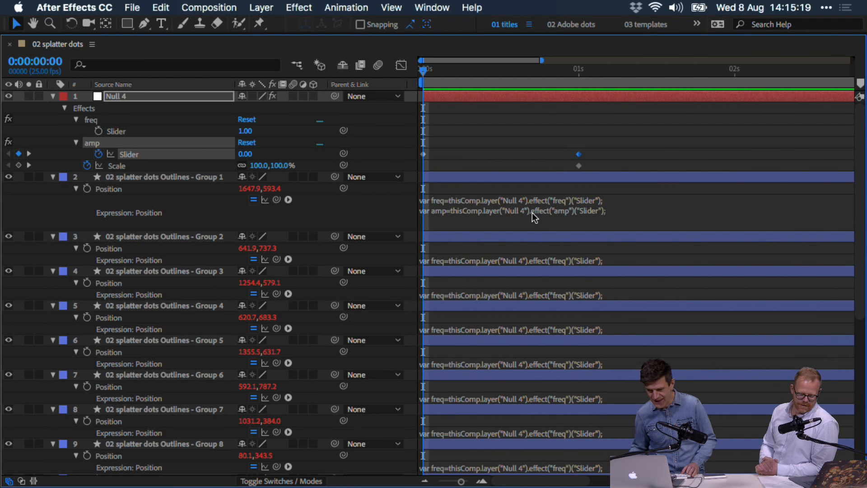
# Step: Replace the 1 and 150 in the wiggle call of Group 1's Position expression with the freq and amp variables
pyautogui.click(497, 221)
pyautogui.scroll(-3, 524, 212)
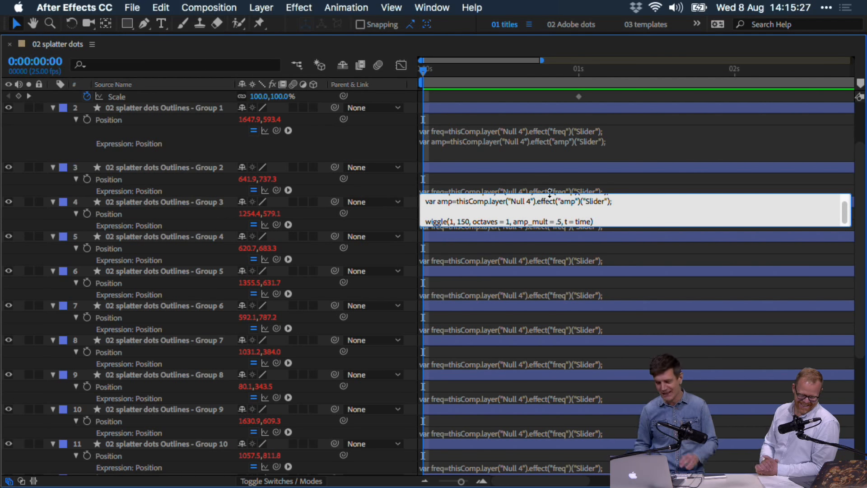
pyautogui.press('Down')
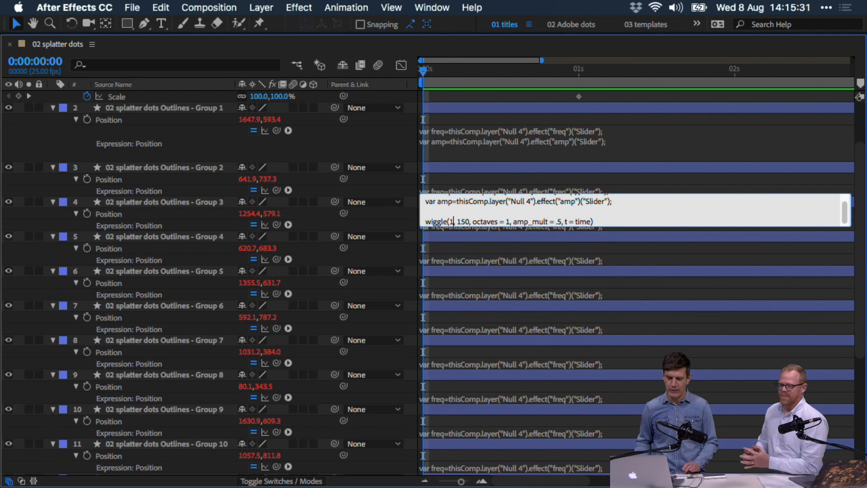
pyautogui.write('amp')
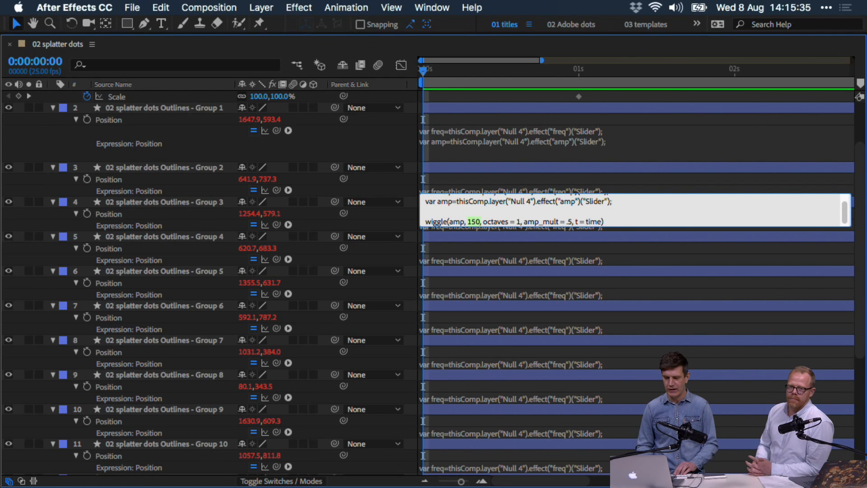
pyautogui.write('freq')
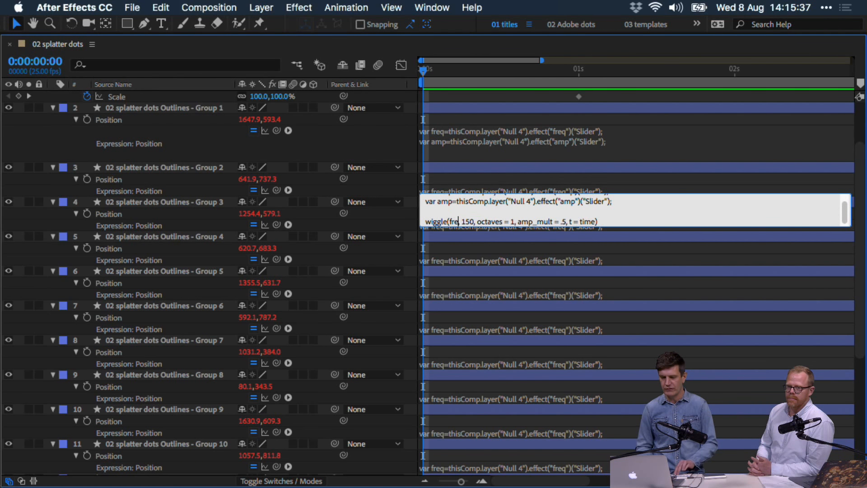
pyautogui.write('amp')
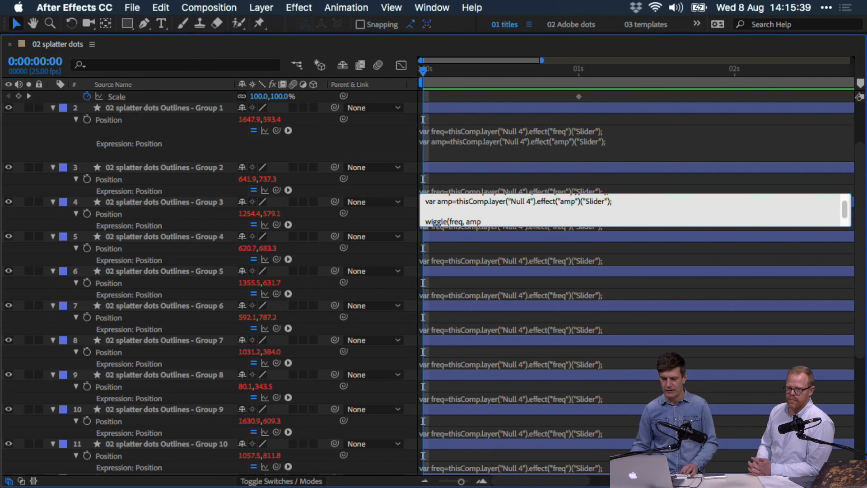
pyautogui.press('KP_Enter')
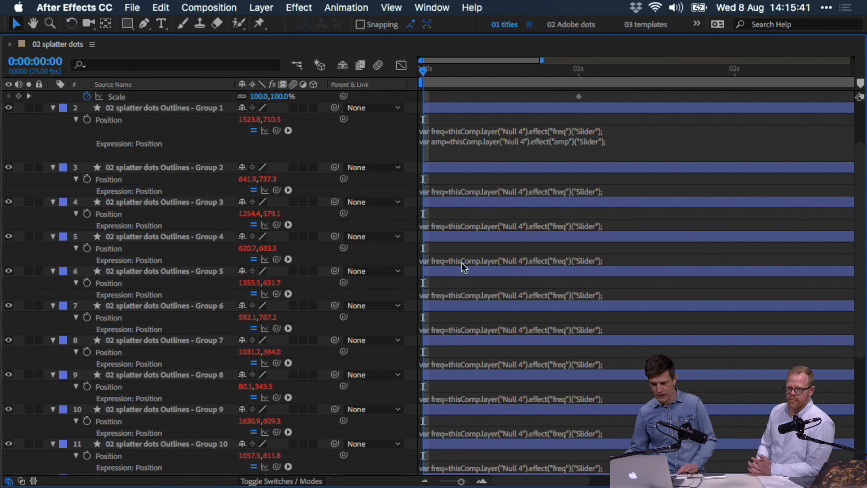
# Step: Compare the wiggle lines in the Position expressions of Group 2, Group 3 and Group 1
pyautogui.click(486, 194)
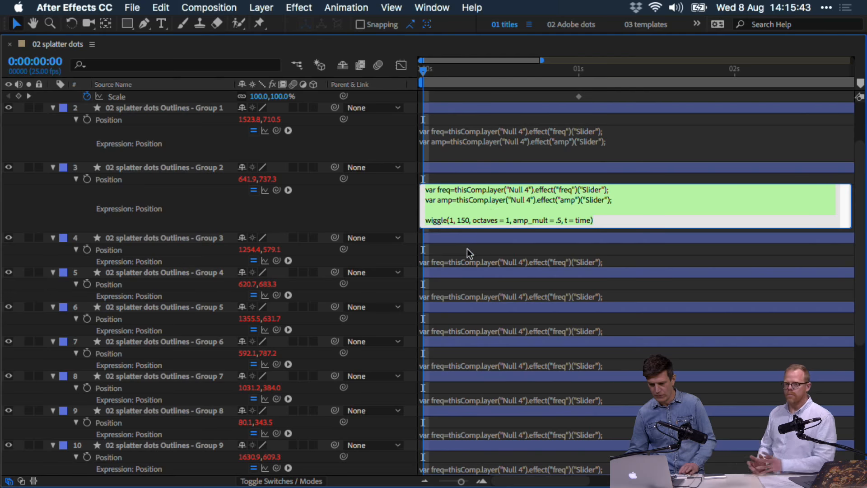
pyautogui.click(474, 262)
pyautogui.click(472, 145)
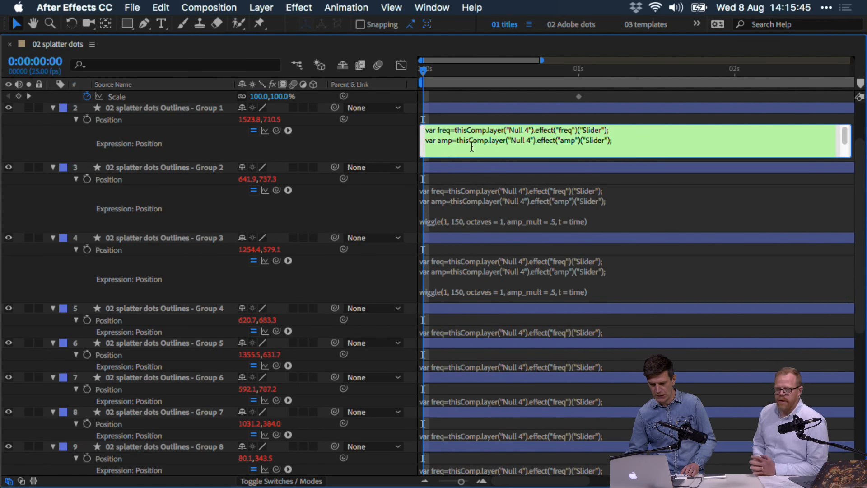
pyautogui.press('Down')
pyautogui.press('Down')
pyautogui.press('Down')
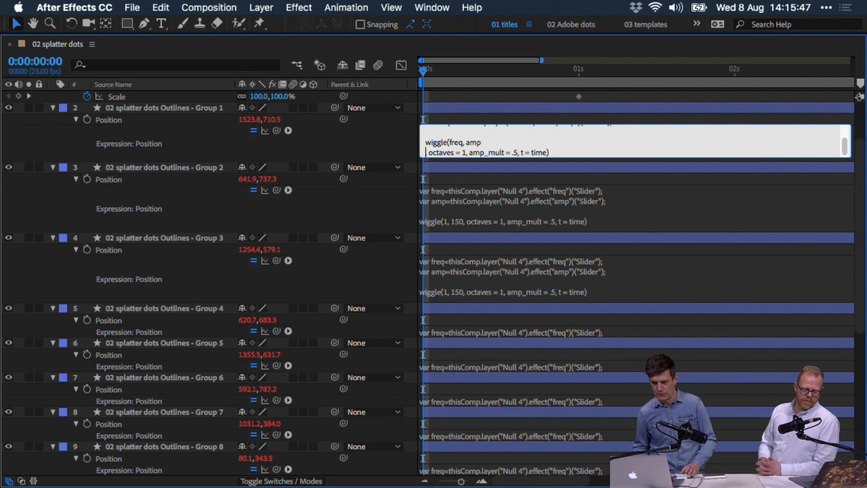
# Step: Copy only the expression from Group 1's Position property
pyautogui.click(143, 128)
pyautogui.click(120, 120)
pyautogui.rightClick(122, 119)
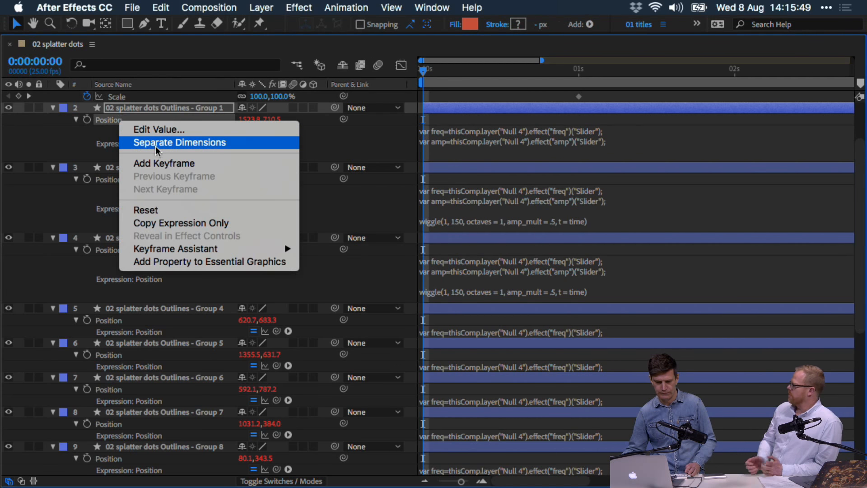
pyautogui.click(154, 223)
# Step: Paste the copied Position expression onto all the dot layers, leaving out the null, and preview the motion
pyautogui.press('`')
pyautogui.press('`')
pyautogui.click(99, 199)
pyautogui.press('super+a')
pyautogui.press('u')
pyautogui.keyDown('super'); pyautogui.click(116, 96); pyautogui.keyUp('super')
pyautogui.press('super+v')
pyautogui.press('`')
pyautogui.press('space')
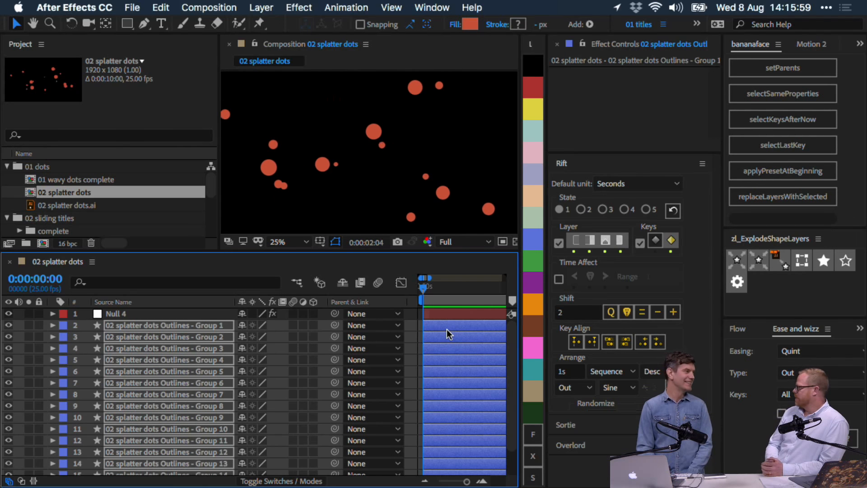
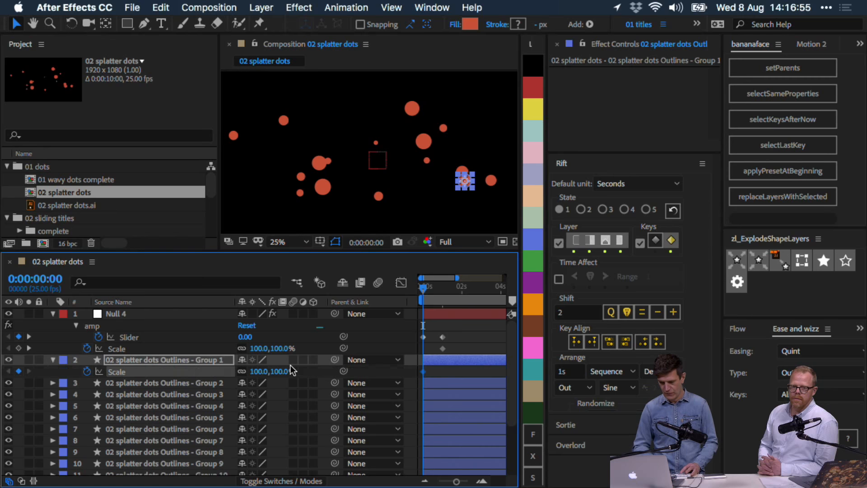
# Step: Add a Scale keyframe of 100% at 1 second on Group 1 and set its first-frame Scale keyframe to 0%
pyautogui.press('k')
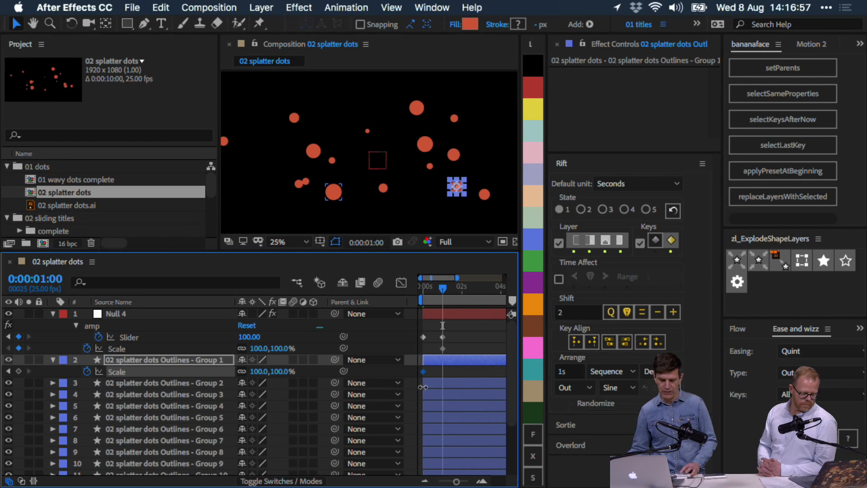
pyautogui.hotkey('alt', 's')
pyautogui.press('j')
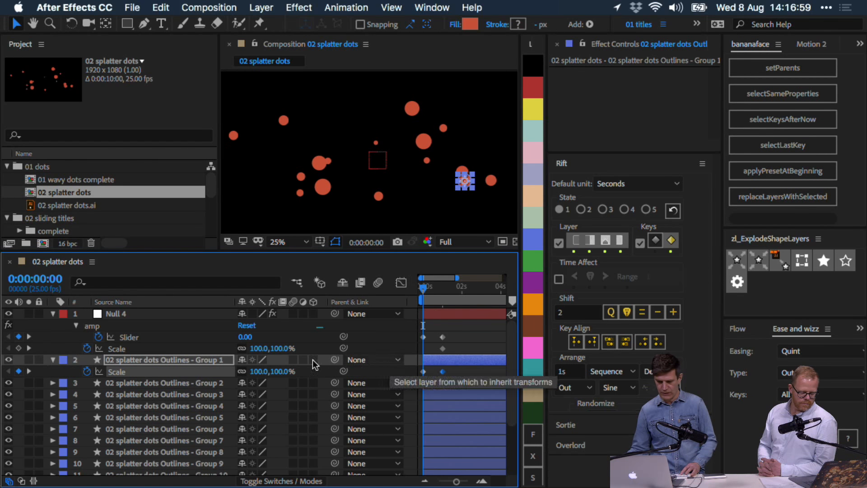
pyautogui.click(423, 371)
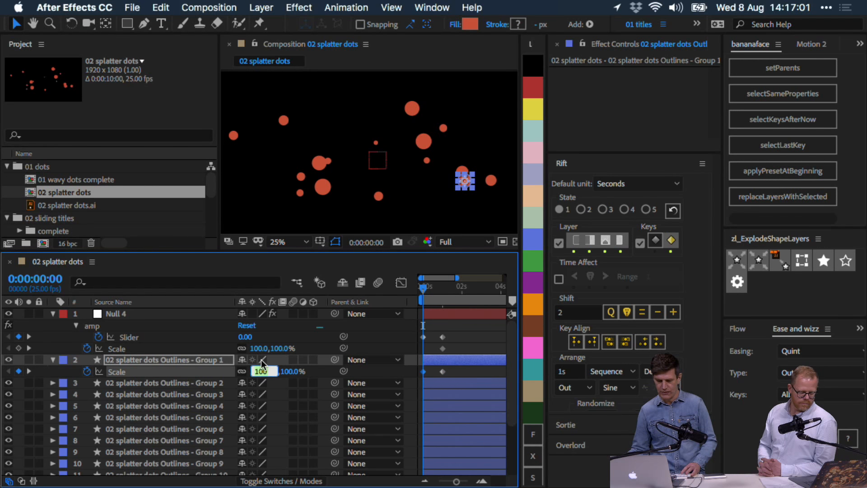
pyautogui.write('0')
pyautogui.press('Return')
# Step: Preview Group 1's scale animation and select both of its Scale keyframes, with the playhead back at the first frame
pyautogui.press('space')
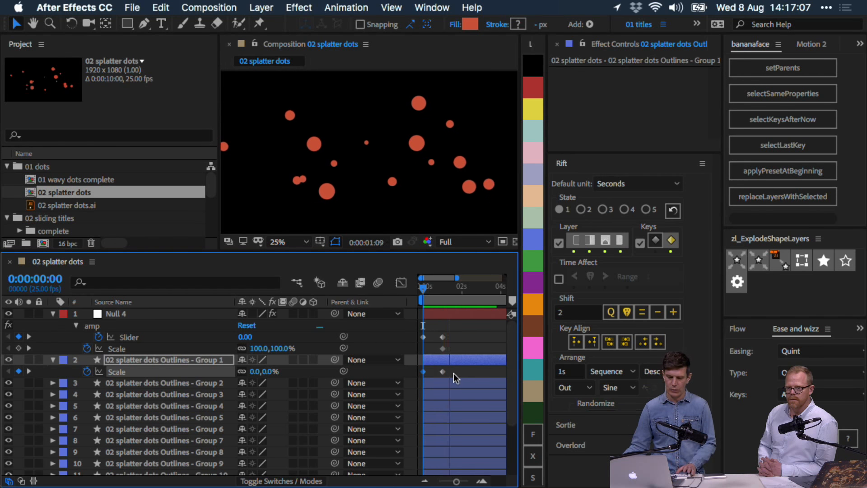
pyautogui.press('space')
pyautogui.moveTo(467, 370); pyautogui.dragTo(405, 381)
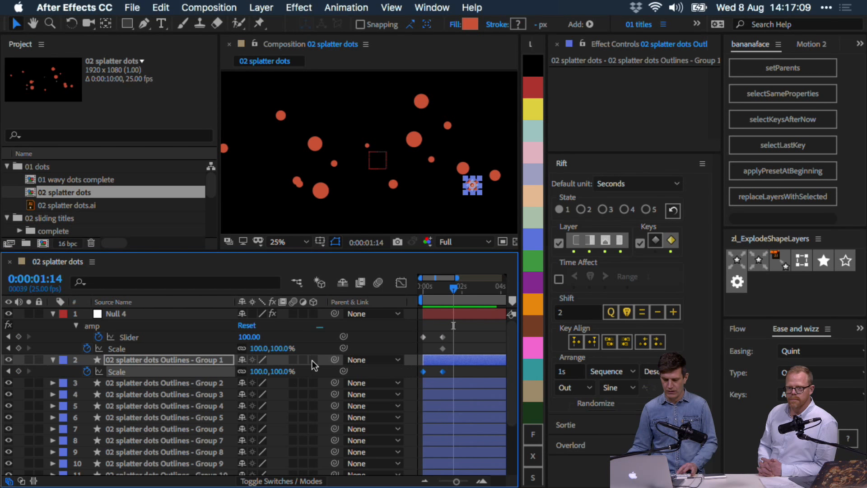
pyautogui.press('Home')
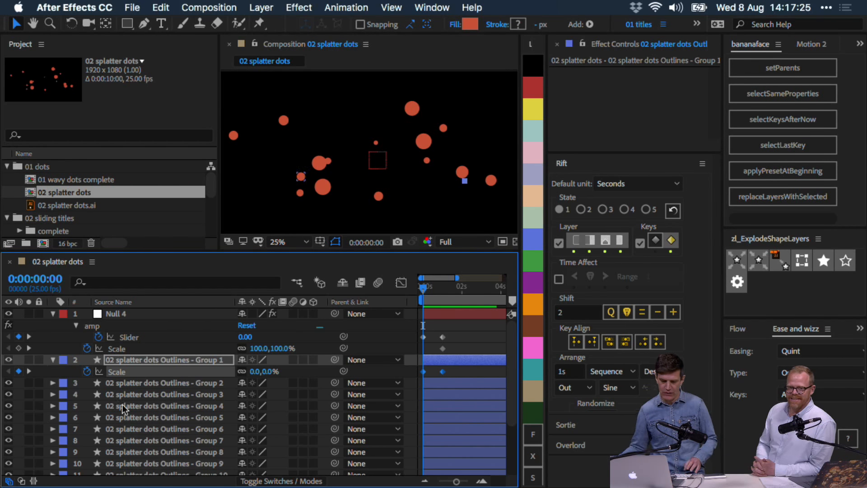
pyautogui.moveTo(47, 368); pyautogui.dragTo(96, 411)
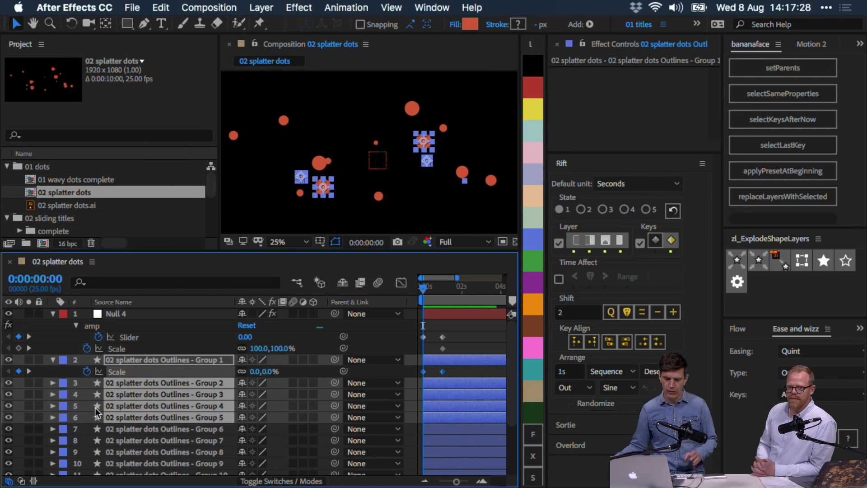
pyautogui.click(59, 382)
pyautogui.click(476, 282)
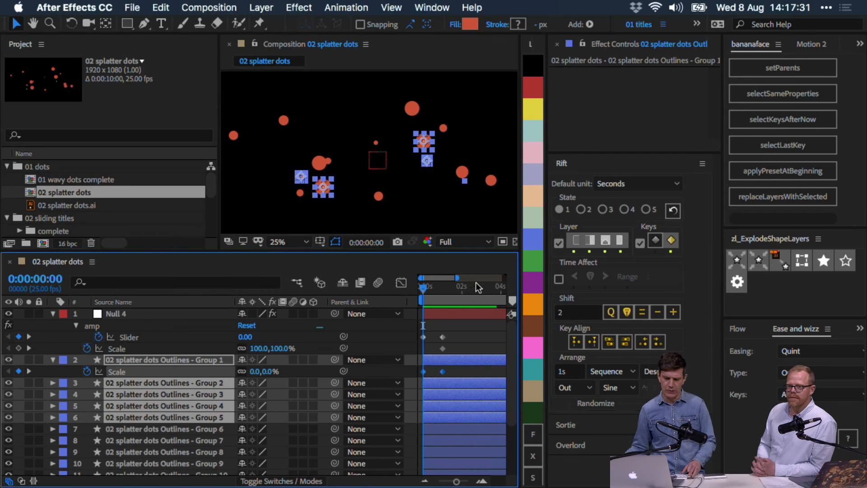
pyautogui.click(532, 153)
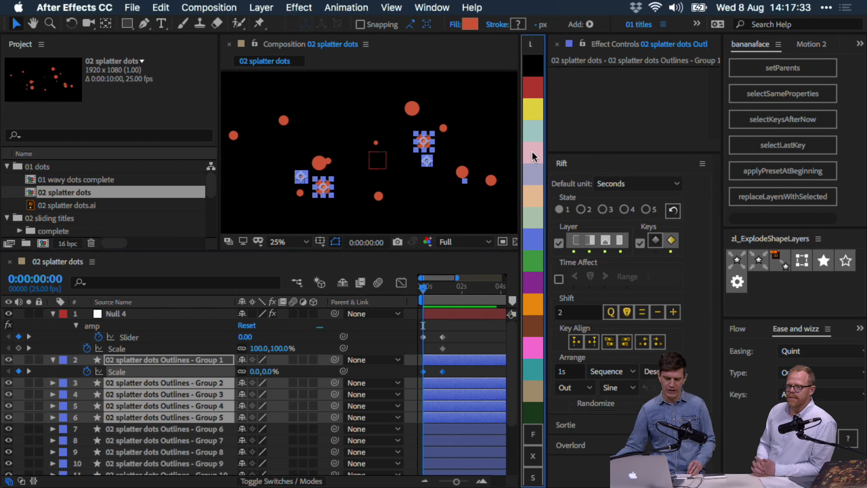
pyautogui.click(539, 310)
pyautogui.press('super+z')
pyautogui.press('super+z')
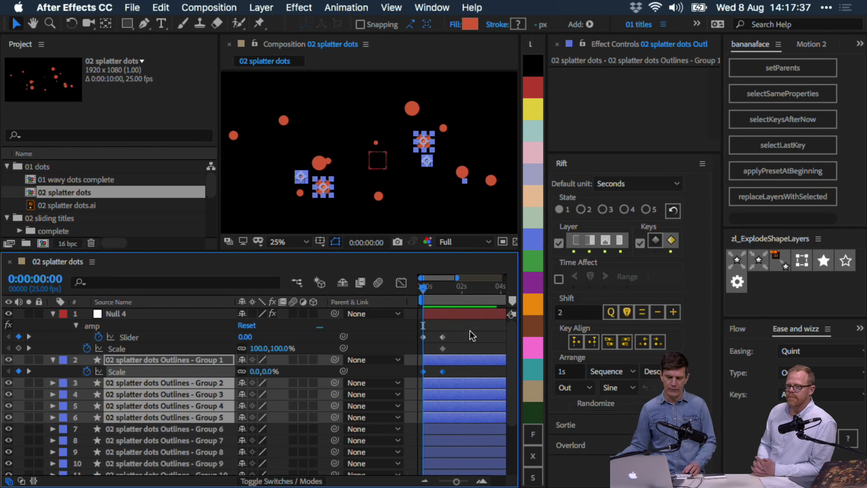
# Step: Copy Group 1's two Scale keyframes onto all the blue-labelled dot layers and preview the result
pyautogui.click(539, 243)
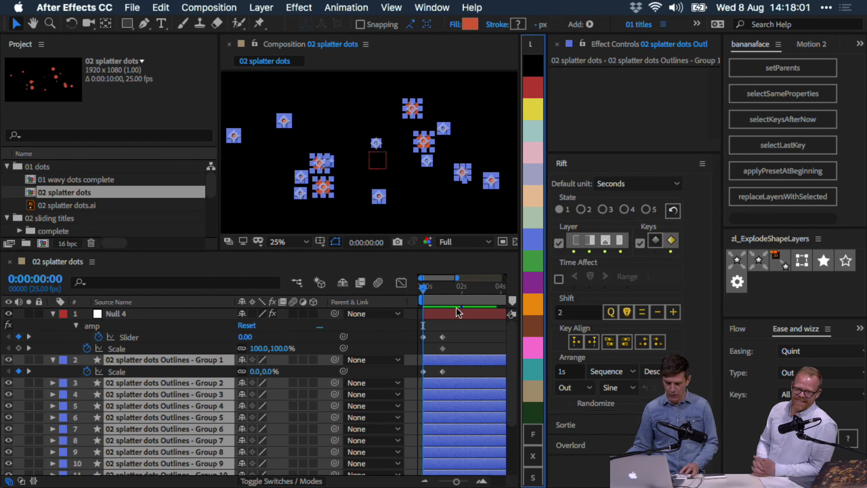
pyautogui.click(442, 371)
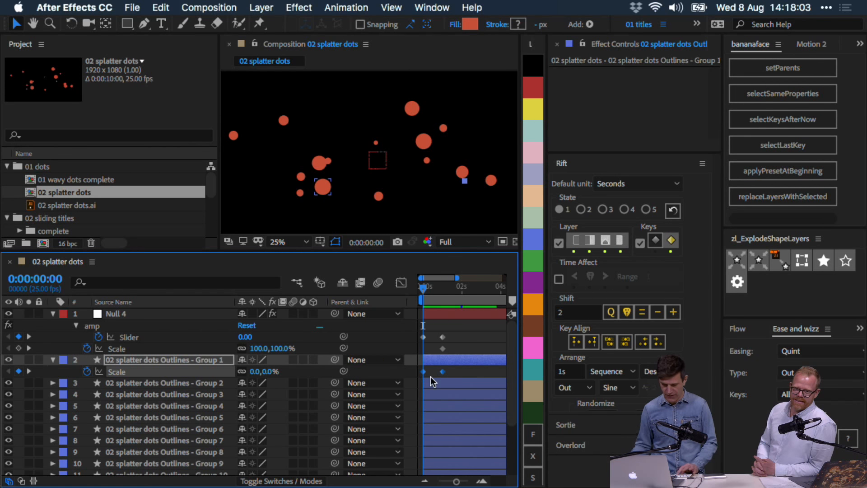
pyautogui.click(559, 243)
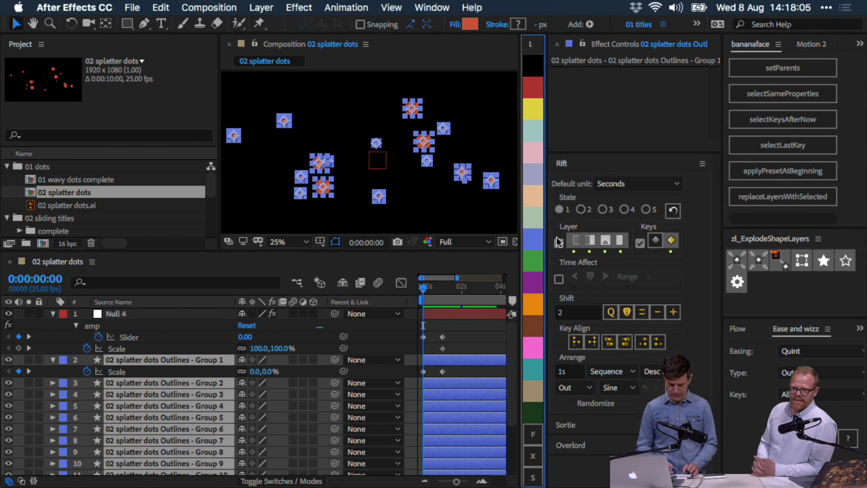
pyautogui.press('space')
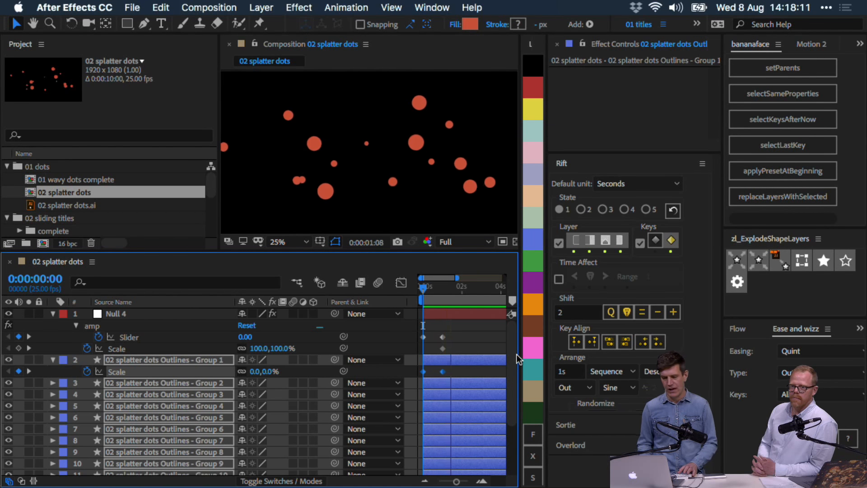
pyautogui.press('space')
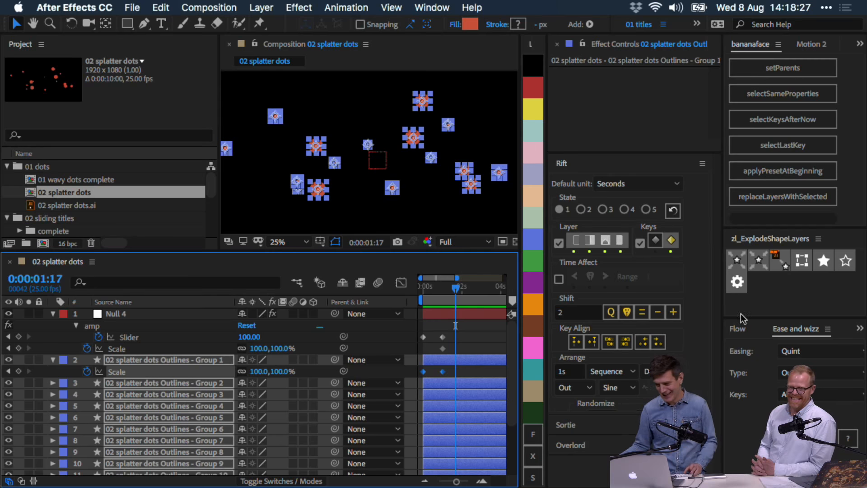
# Step: Stagger the selected dot layers by 4 frames with Rift's Stagger mode and preview the animation
pyautogui.click(563, 371)
pyautogui.write('4f')
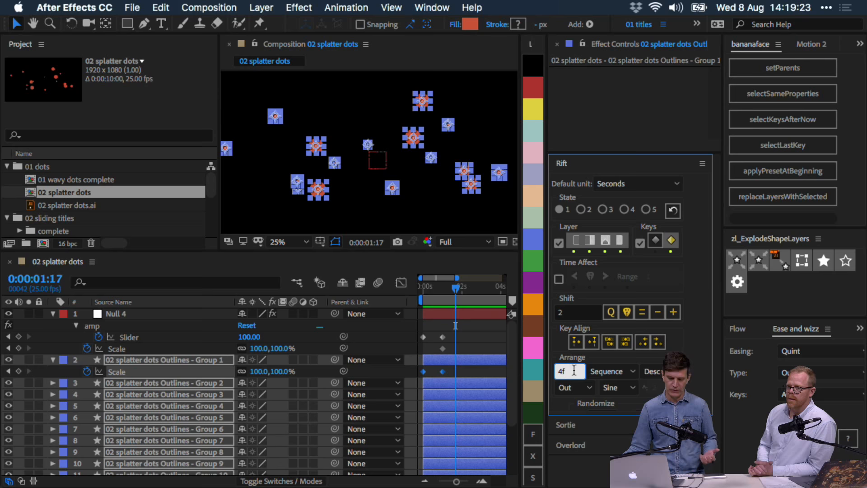
pyautogui.click(606, 372)
pyautogui.click(609, 394)
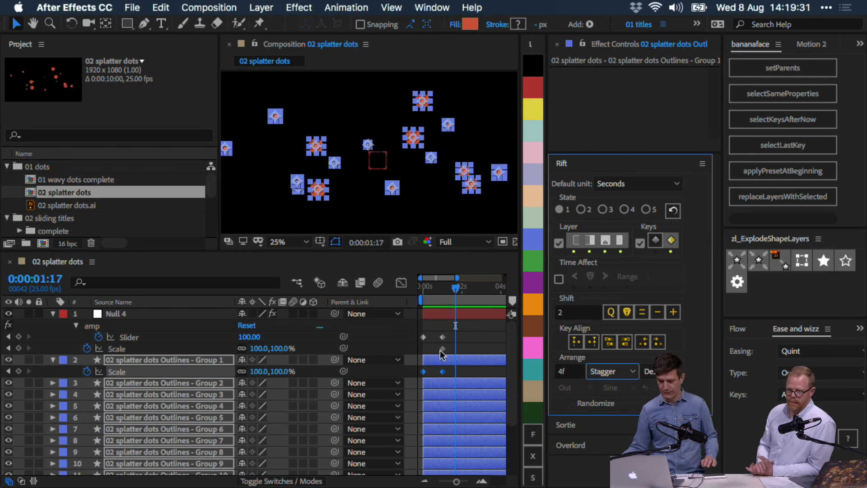
pyautogui.click(672, 388)
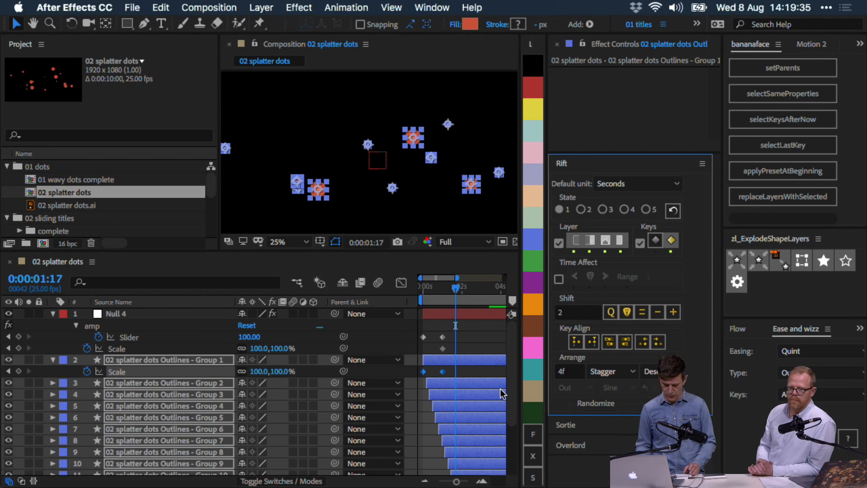
pyautogui.press('space')
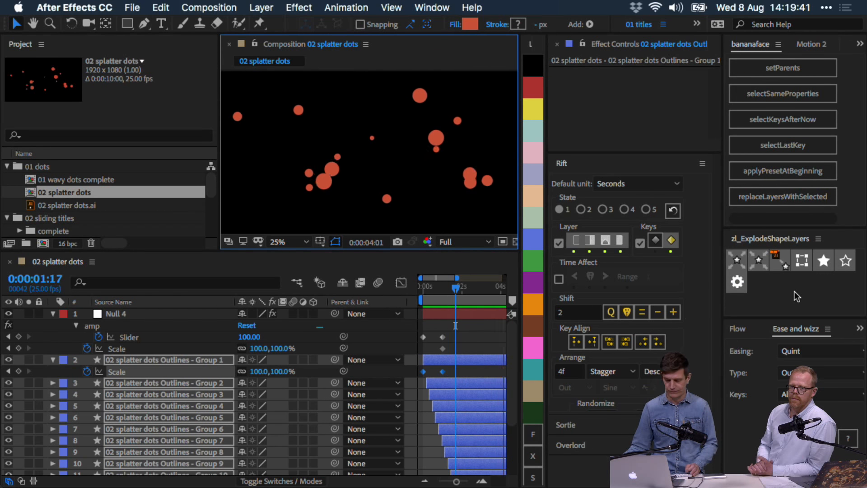
pyautogui.press('space')
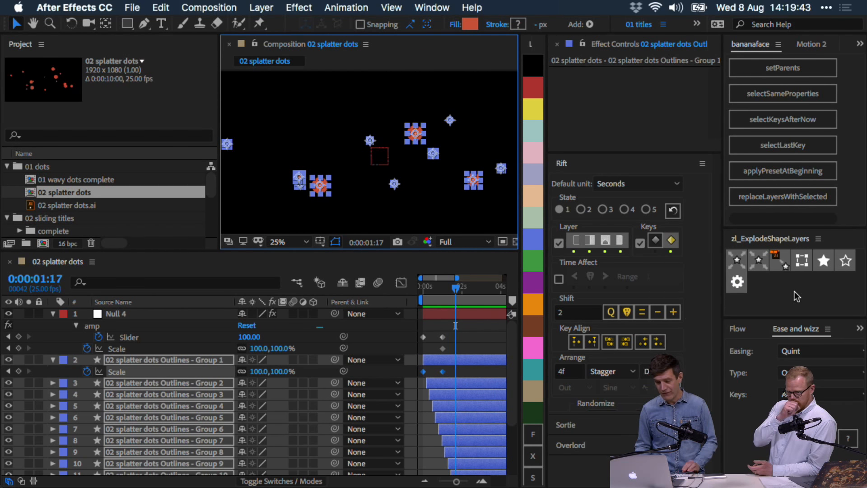
# Step: Deselect all layers and preview the staggered dots in a maximized composition view fitted to the available space
pyautogui.press('super+shift+a')
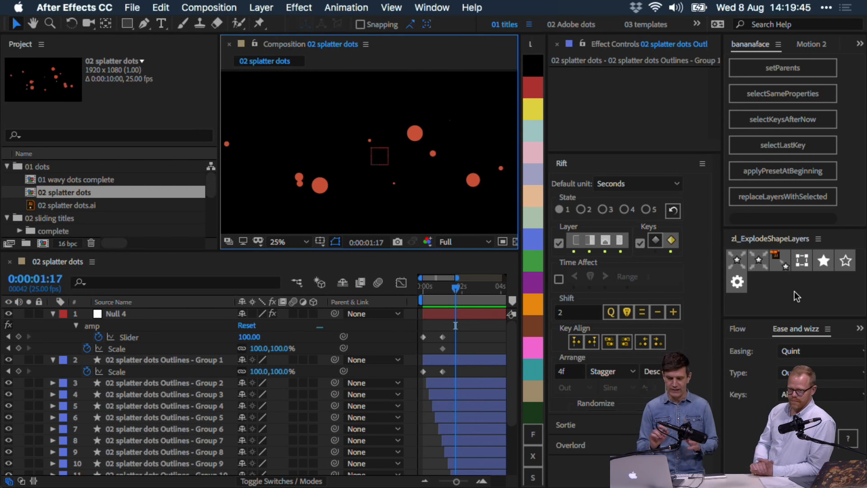
pyautogui.press('`')
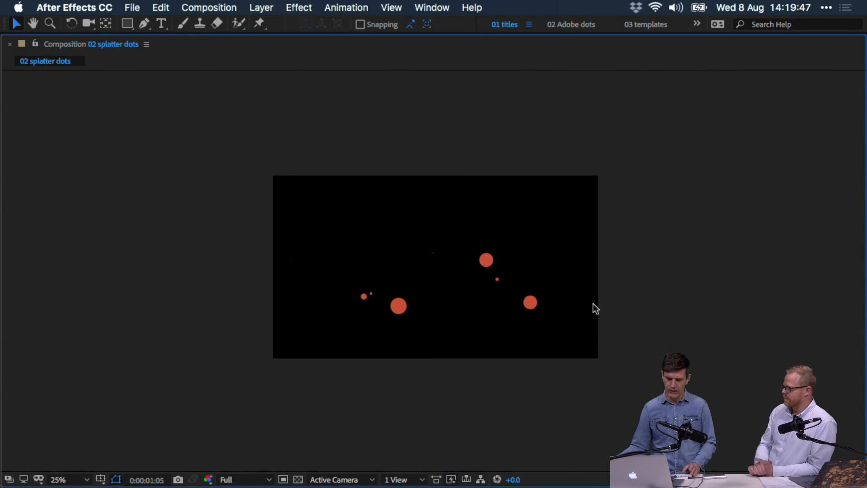
pyautogui.hotkey('shift', '/')
pyautogui.press('space')
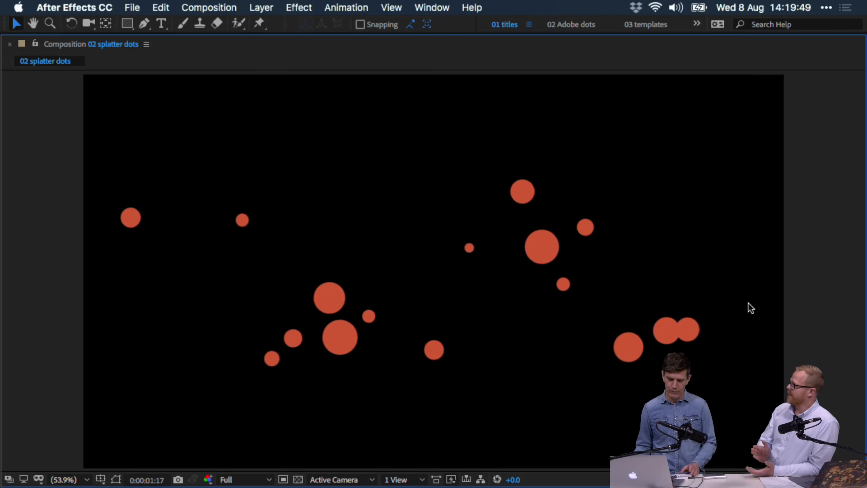
pyautogui.press('space')
pyautogui.press('space')
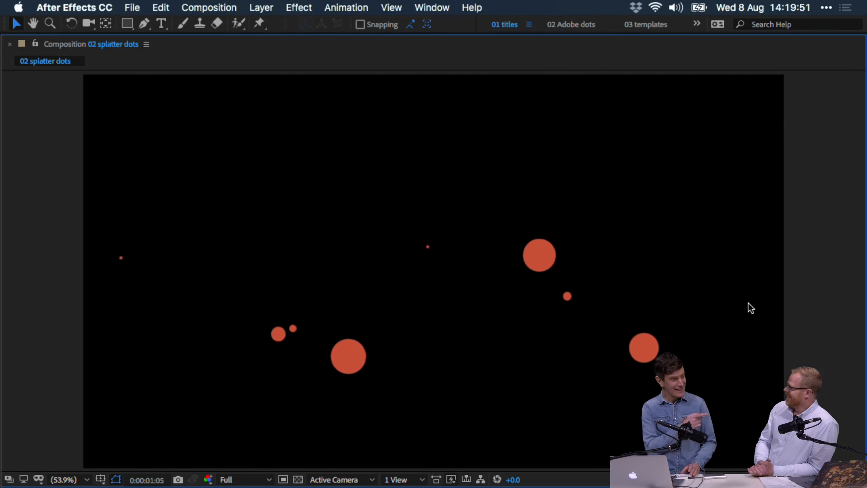
pyautogui.press('space')
pyautogui.press('space')
pyautogui.press('`')
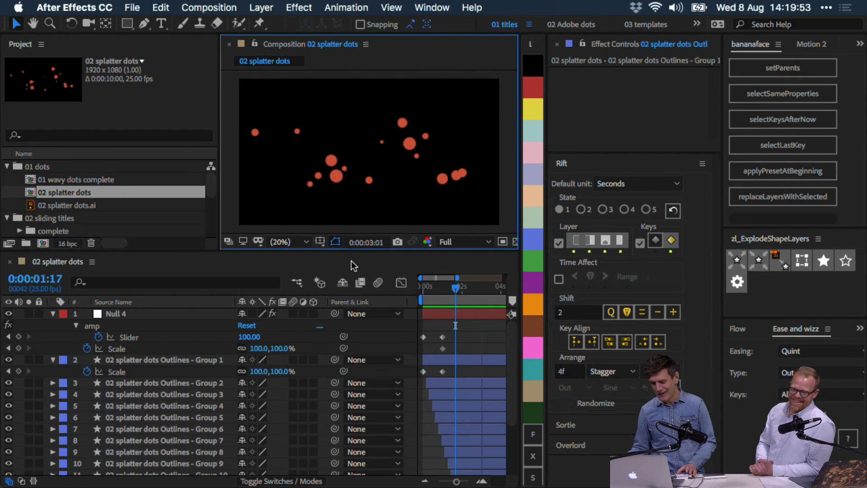
pyautogui.press('space')
# Step: Undo the stagger and sort the dot layers with Sortie by X position in descending order
pyautogui.press('super+z')
pyautogui.click(565, 425)
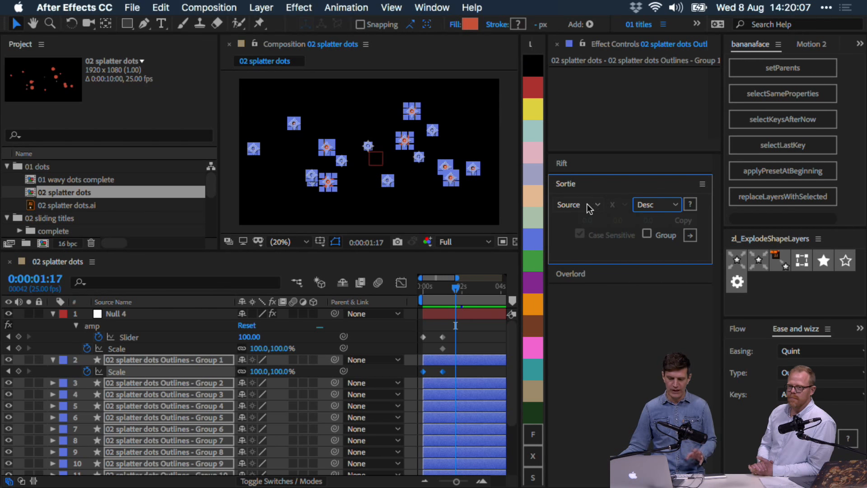
pyautogui.click(632, 189)
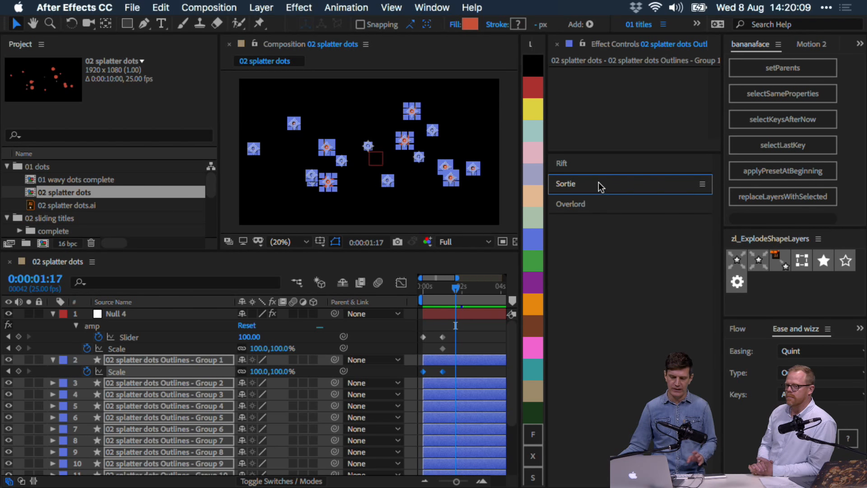
pyautogui.click(601, 187)
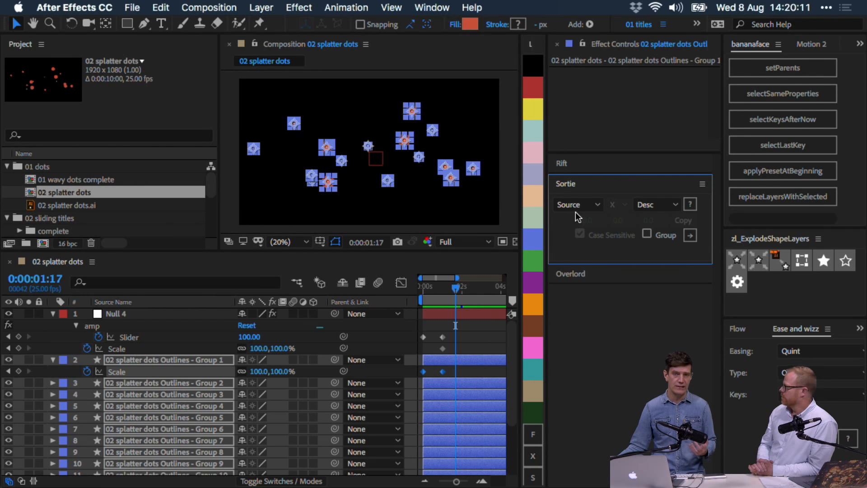
pyautogui.click(582, 209)
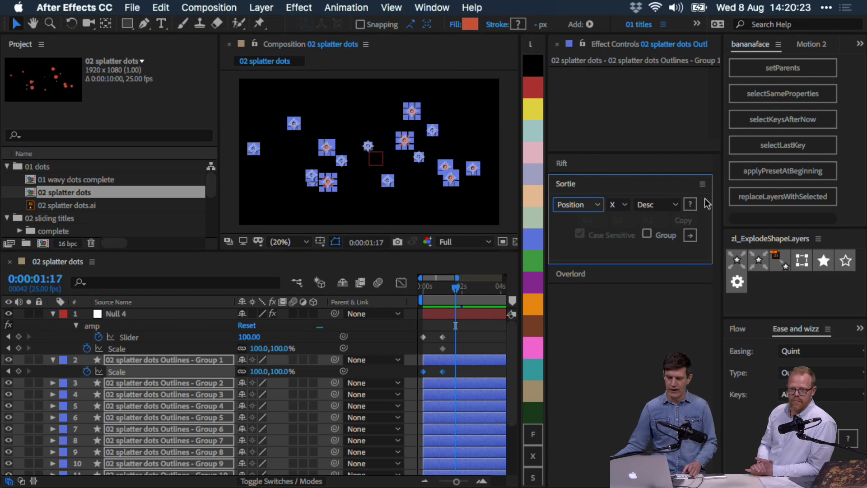
pyautogui.click(690, 235)
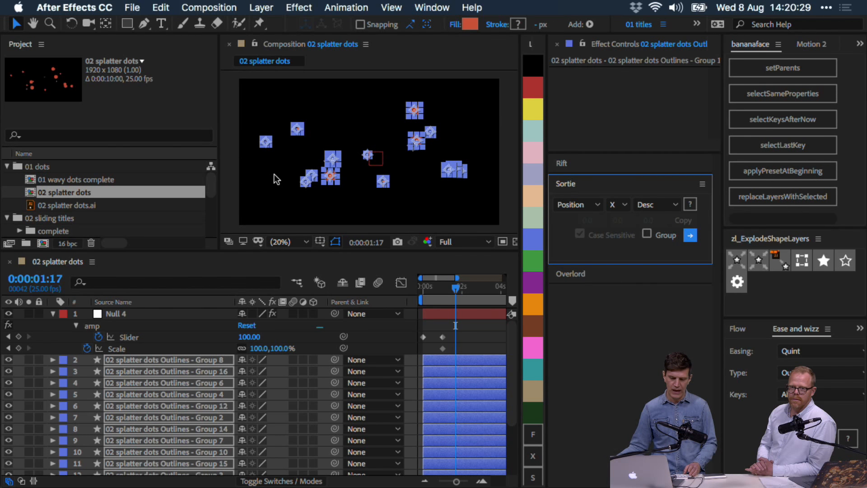
pyautogui.click(269, 189)
pyautogui.click(269, 143)
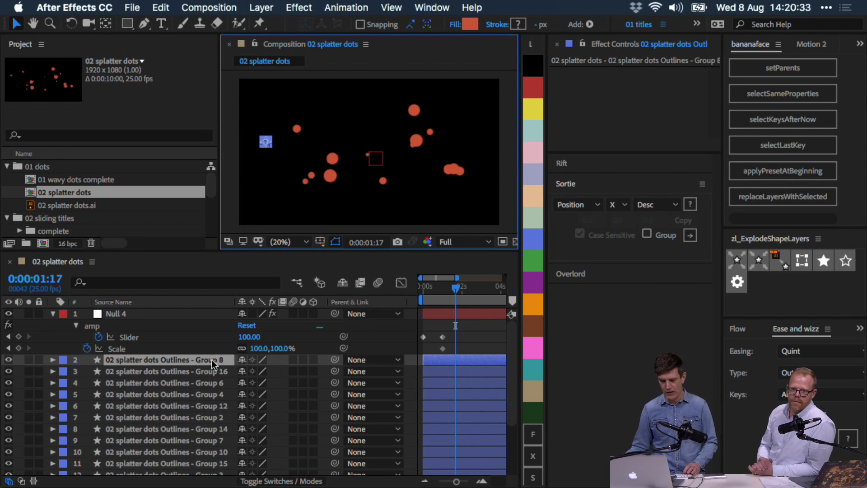
# Step: Select all blue-labelled dot layers, stagger them by 4 frames with Rift in their sorted order, and preview the result
pyautogui.click(533, 240)
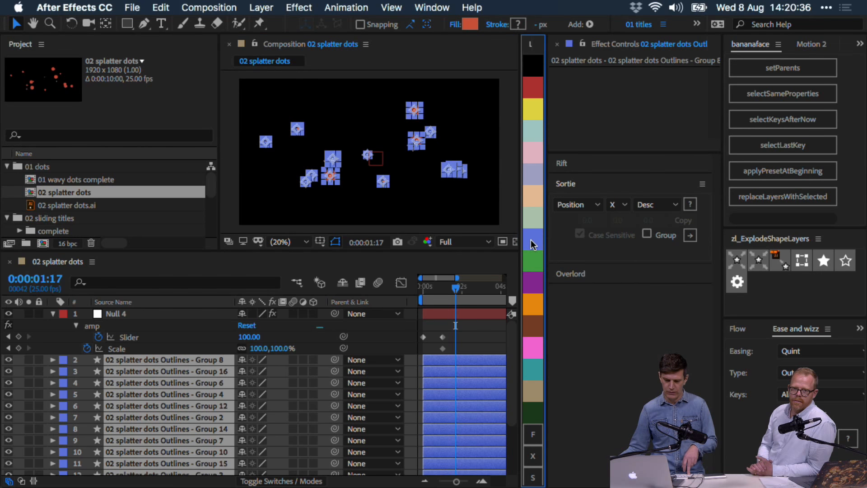
pyautogui.click(576, 170)
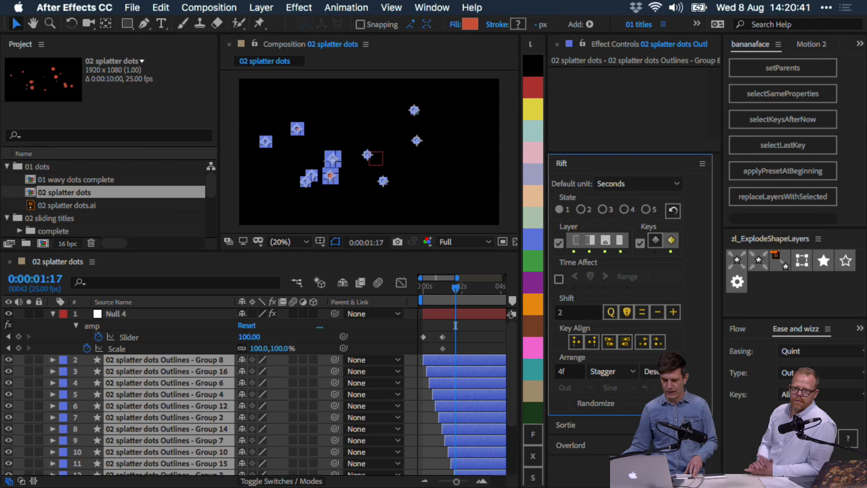
pyautogui.press('space')
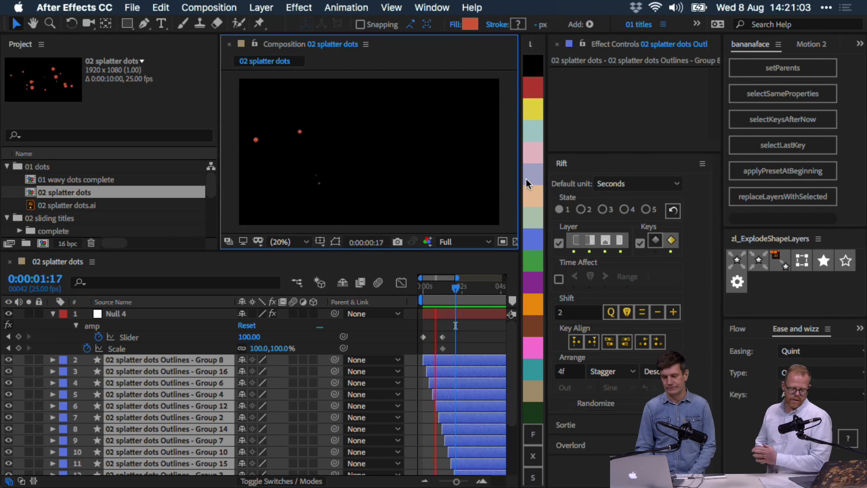
pyautogui.press('space')
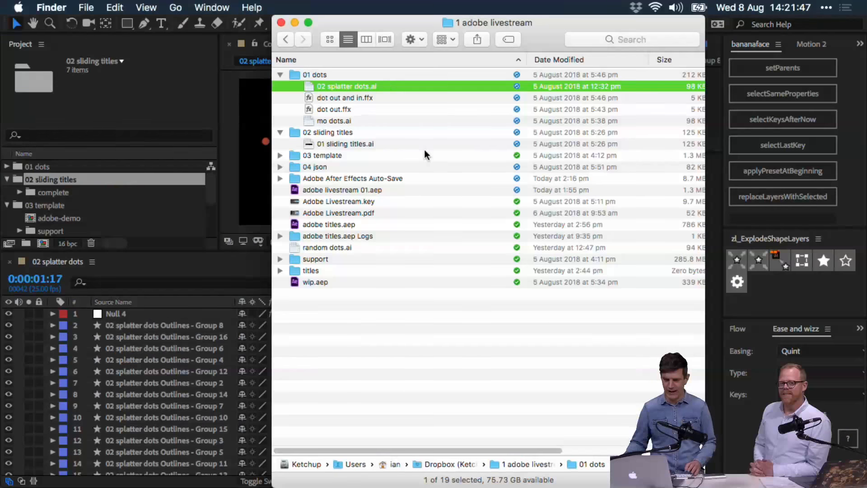
# Step: Open 01 sliding titles.ai from the 02 sliding titles folder in Illustrator and deselect its artwork
pyautogui.press('Down')
pyautogui.press('Down')
pyautogui.press('Down')
pyautogui.press('Down')
pyautogui.press('Down')
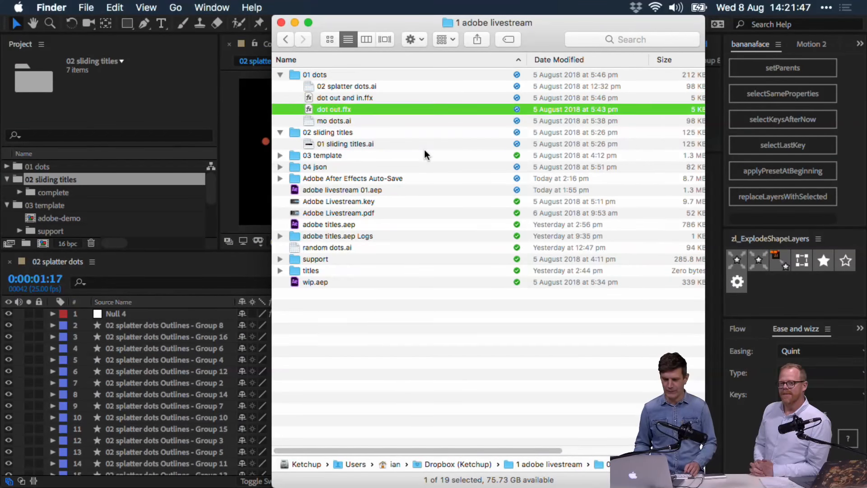
pyautogui.press('super+Down')
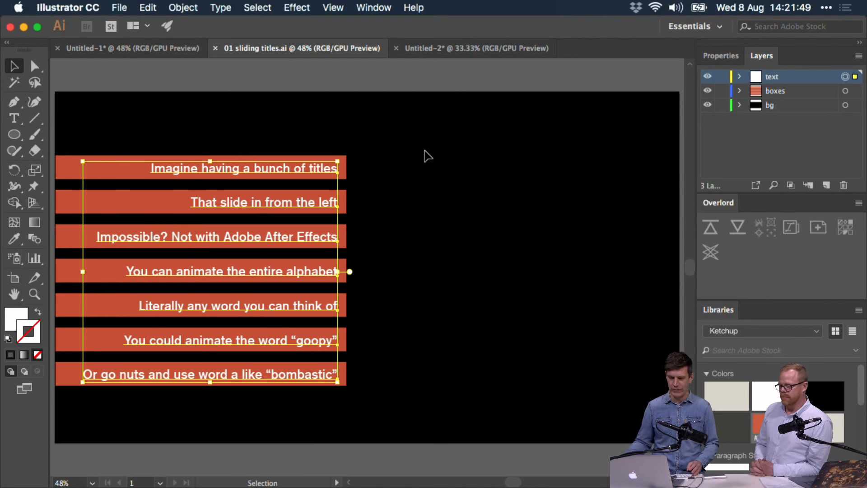
pyautogui.press('super+minus')
pyautogui.moveTo(429, 337); pyautogui.dragTo(330, 320)
pyautogui.press('super+0')
pyautogui.click(612, 248)
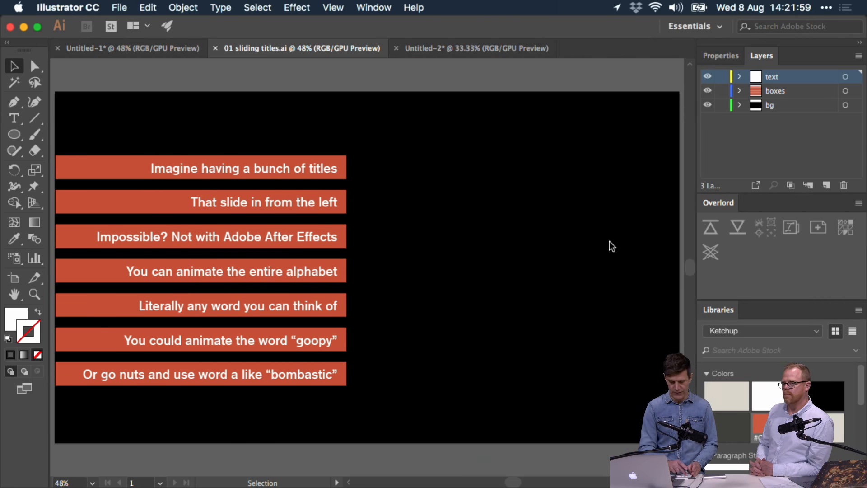
# Step: Switch to After Effects, start a file import and select 01 sliding titles.ai in the 02 sliding titles folder
pyautogui.press('super+Tab')
pyautogui.press('super+i')
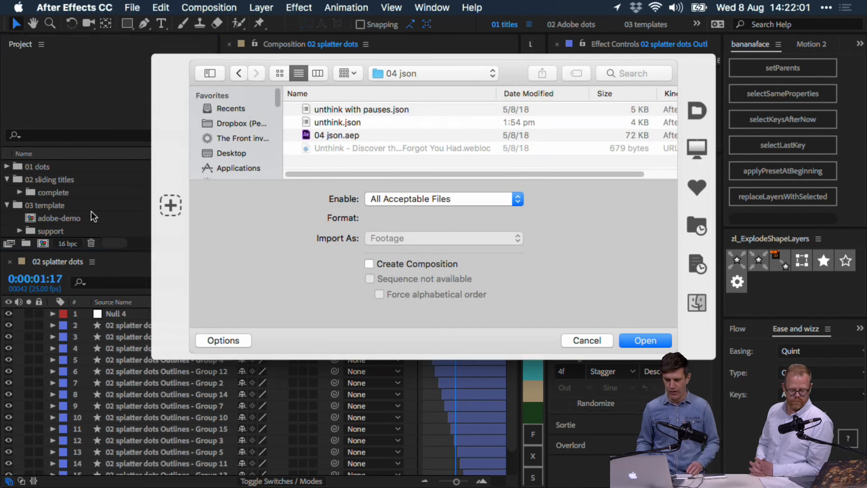
pyautogui.press('super+Up')
pyautogui.press('Up')
pyautogui.press('Up')
pyautogui.press('Up')
pyautogui.press('Up')
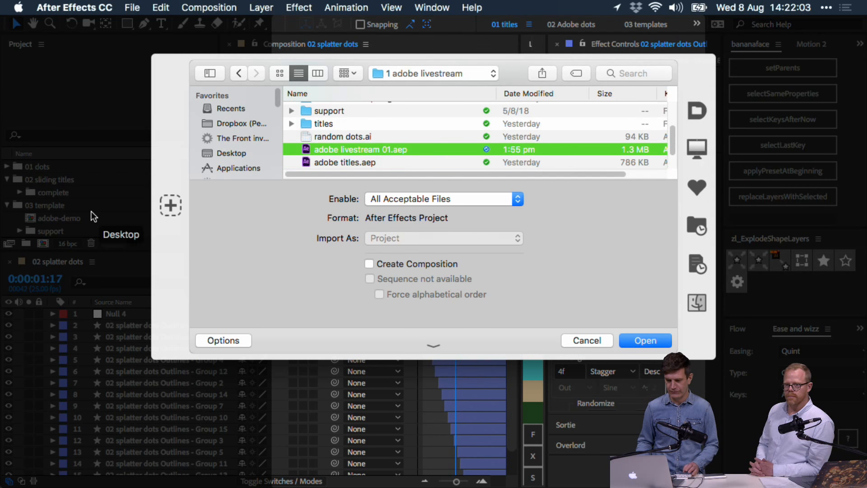
pyautogui.press('0')
pyautogui.press('2')
pyautogui.press('super+Down')
pyautogui.press('Down')
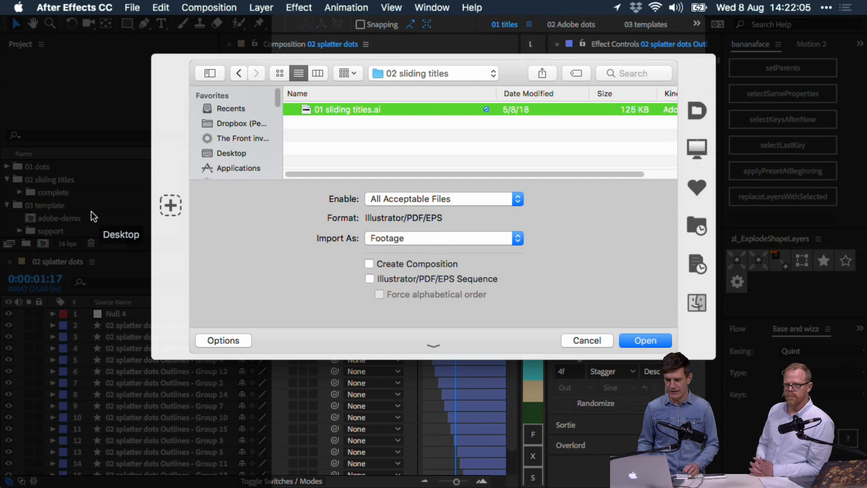
# Step: Import the Illustrator file as a Composition and open the 01 sliding titles composition
pyautogui.click(399, 242)
pyautogui.click(411, 250)
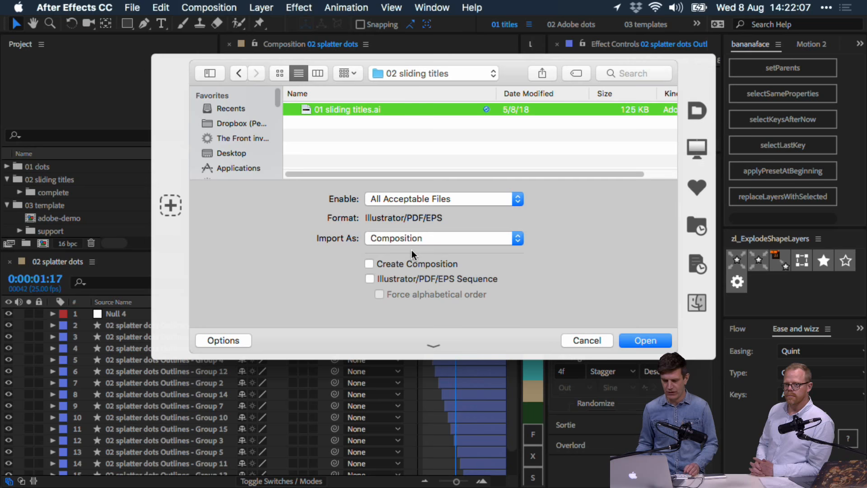
pyautogui.press('Return')
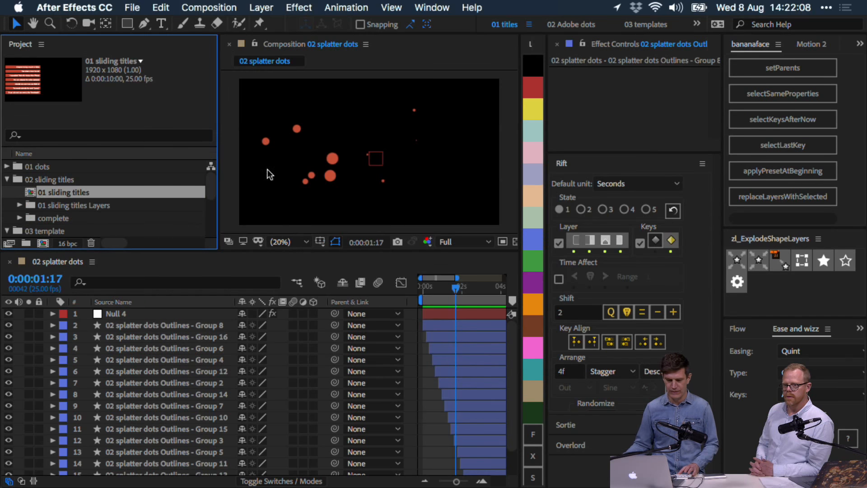
pyautogui.doubleClick(188, 188)
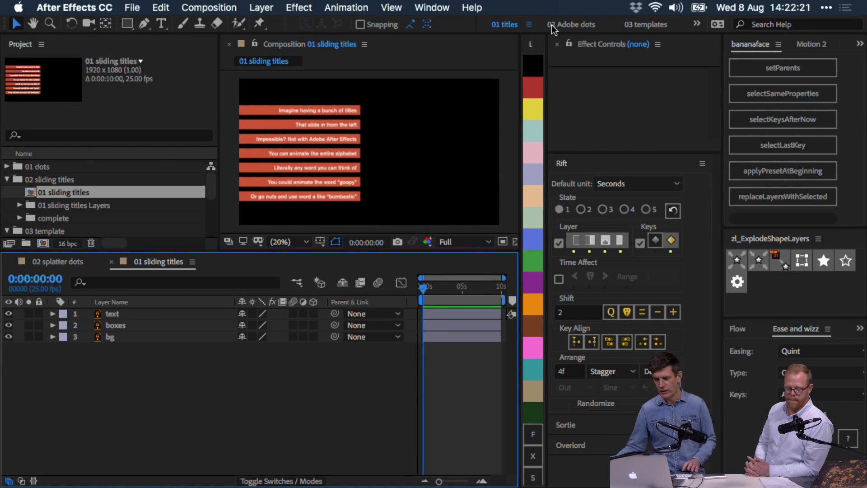
# Step: Return to the 01 titles workspace after viewing 02 Adobe dots, and switch to the sliding titles document in Illustrator
pyautogui.click(570, 23)
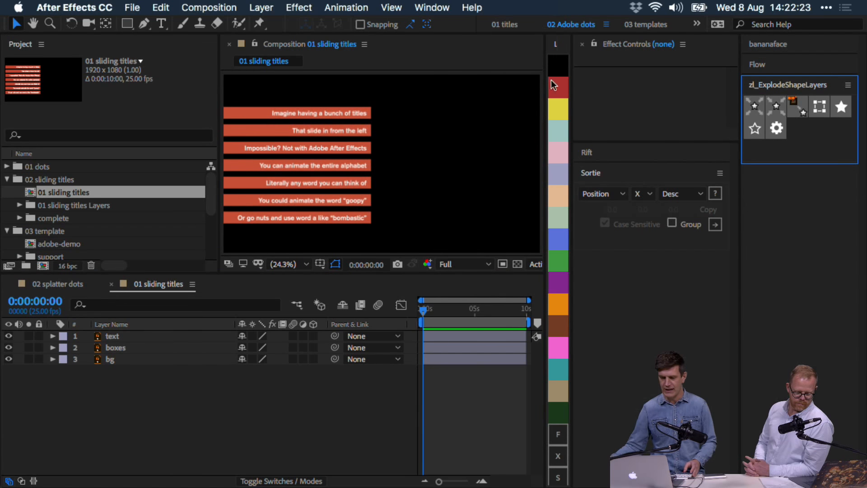
pyautogui.click(512, 25)
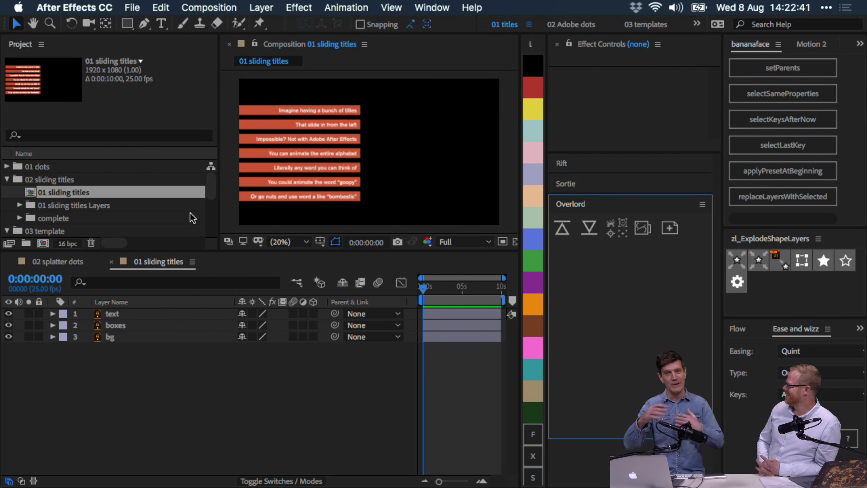
pyautogui.press('super+Tab')
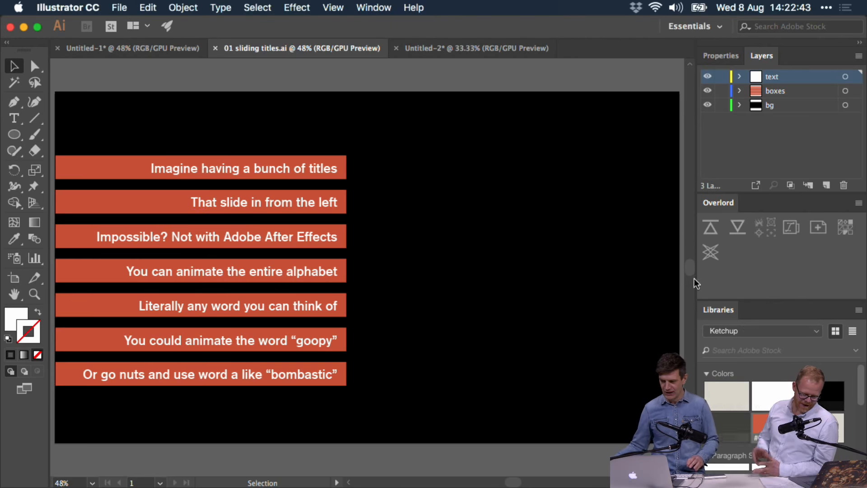
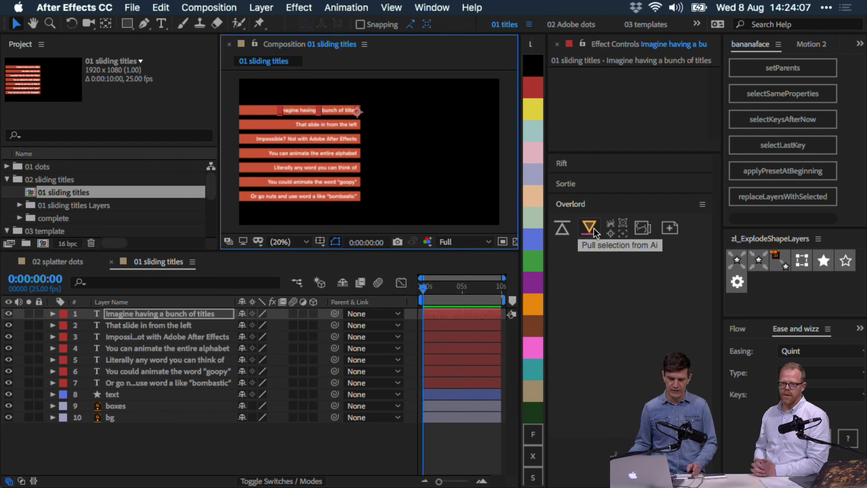
# Step: Try overwriting text in the "Imagine having a bunch of titles" layer with fdsdfsd, undo the edit and restore the workspace layout
pyautogui.click(167, 448)
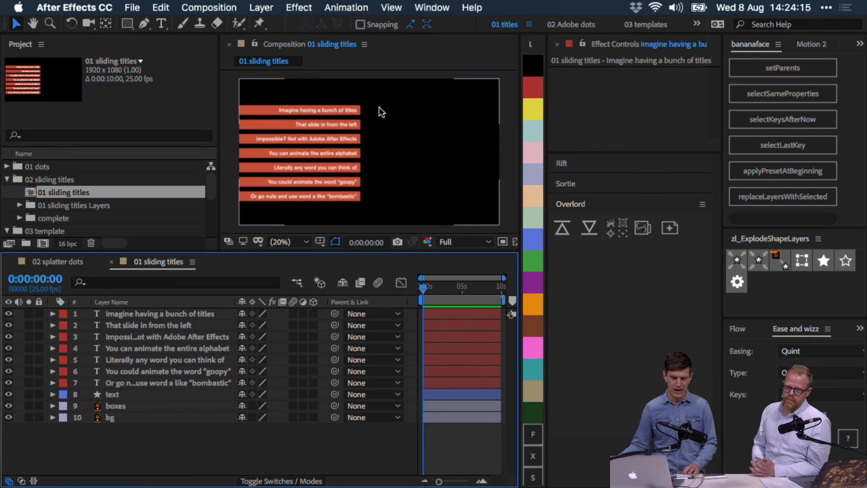
pyautogui.scroll(2, 316, 123)
pyautogui.press('super+t')
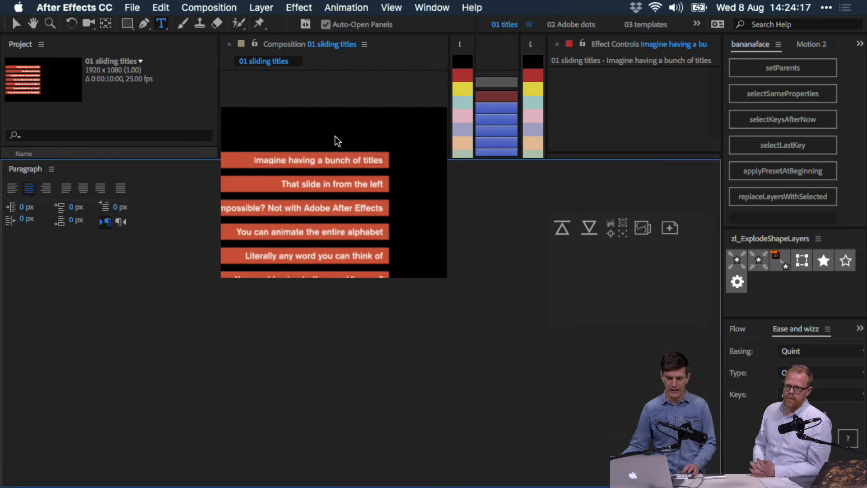
pyautogui.doubleClick(265, 161)
pyautogui.write('fdsdfsd')
pyautogui.press('super+z')
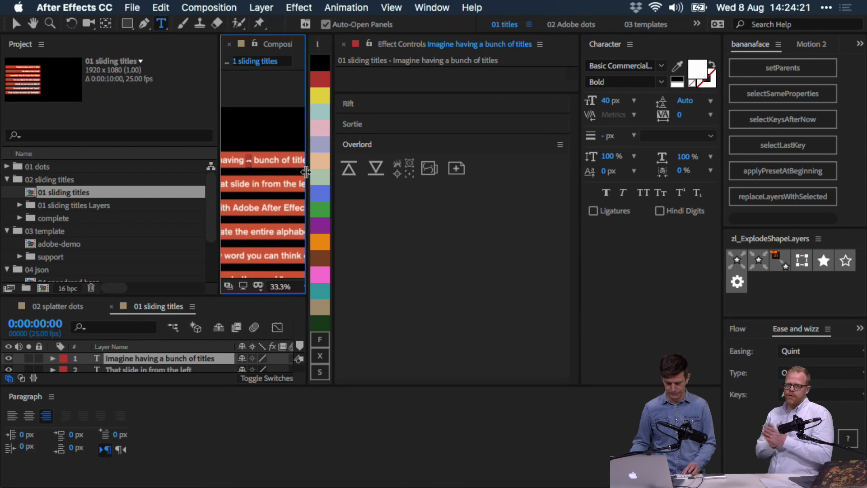
pyautogui.hotkey('shift', 'F10')
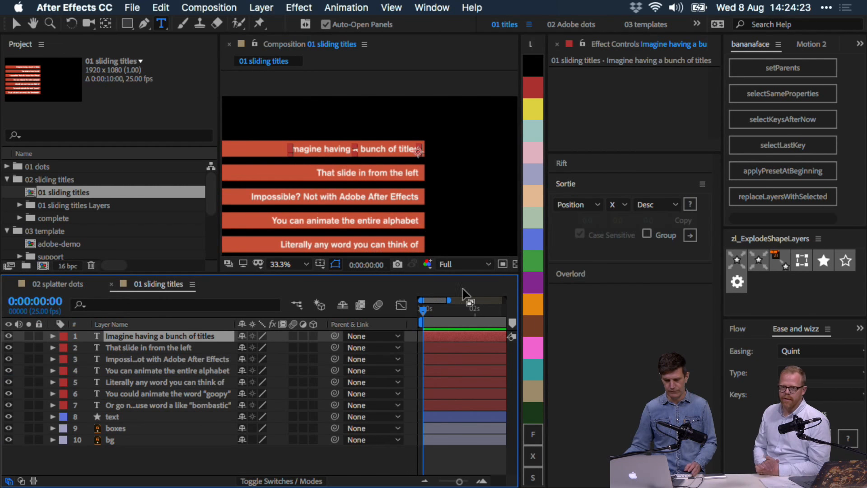
# Step: Delete the bg layer from the 01 sliding titles composition and select the boxes layer
pyautogui.click(153, 460)
pyautogui.click(137, 427)
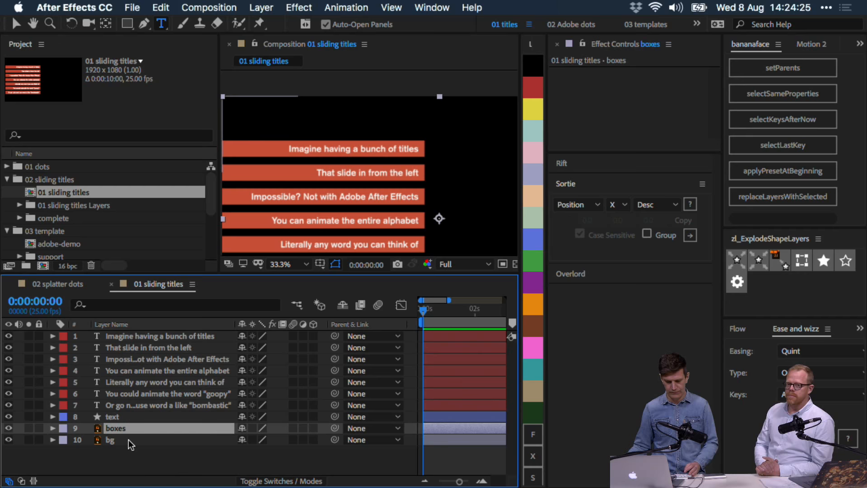
pyautogui.click(128, 439)
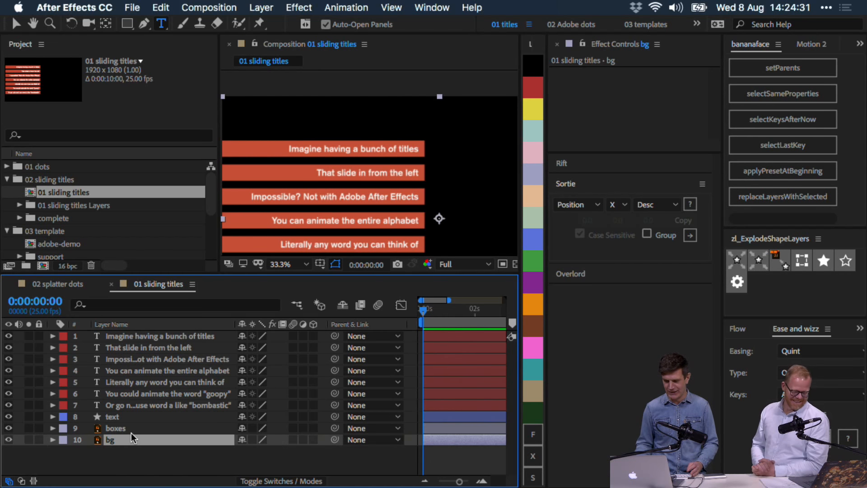
pyautogui.press('Delete')
pyautogui.click(131, 428)
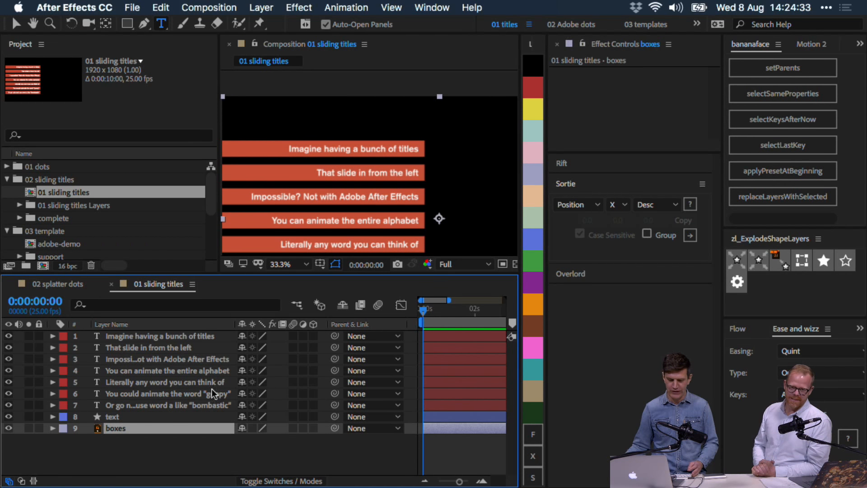
# Step: Close the Character and Paragraph panels, restore the enlarged timeline layout and activate the Selection tool
pyautogui.moveTo(372, 172); pyautogui.dragTo(371, 145)
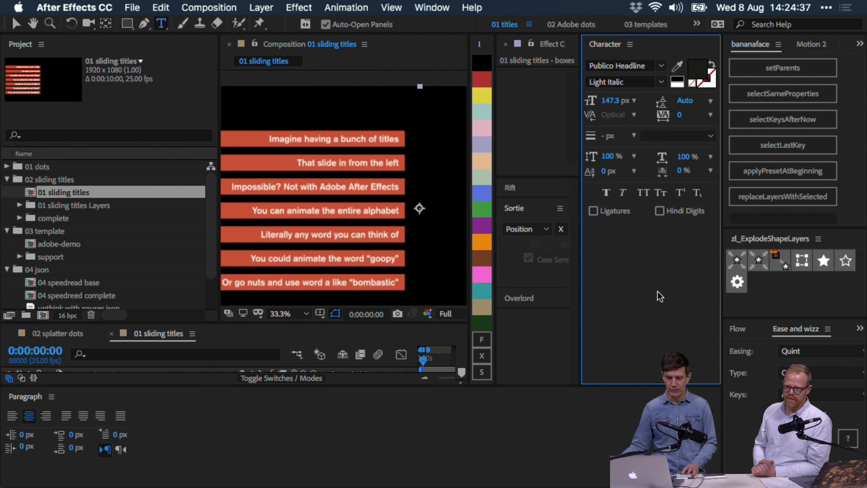
pyautogui.press('super+w')
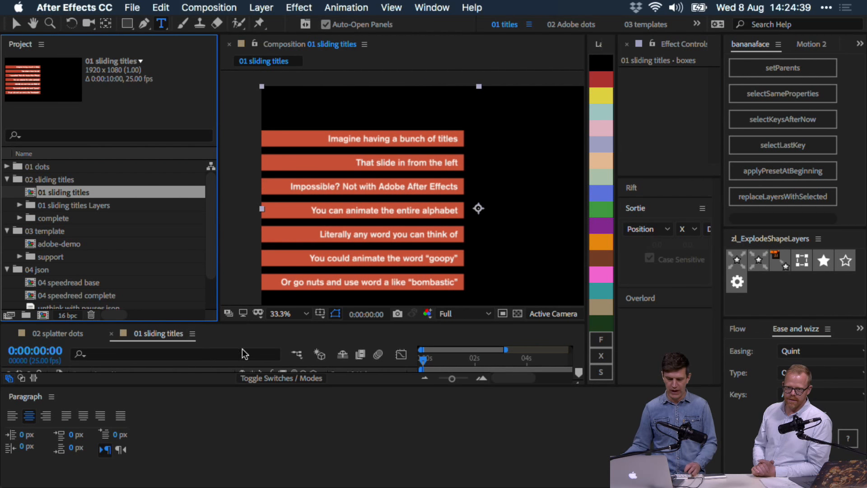
pyautogui.press('super+w')
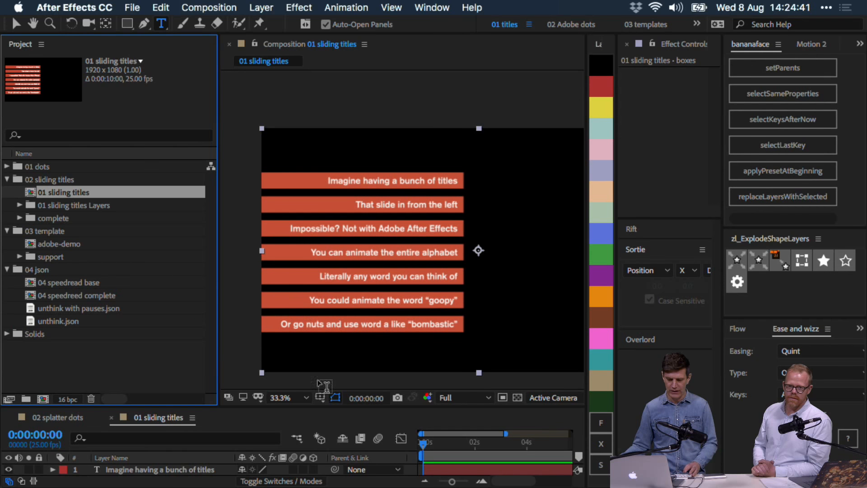
pyautogui.hotkey('shift', 'F10')
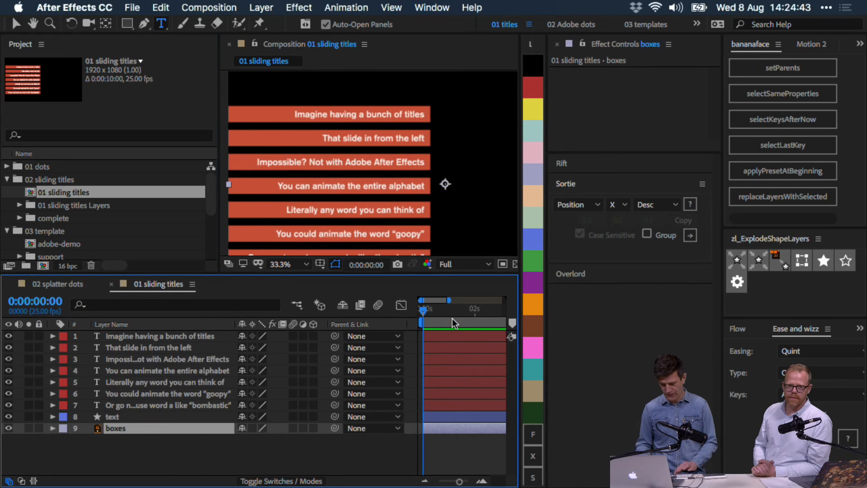
pyautogui.press('v')
pyautogui.click(622, 118)
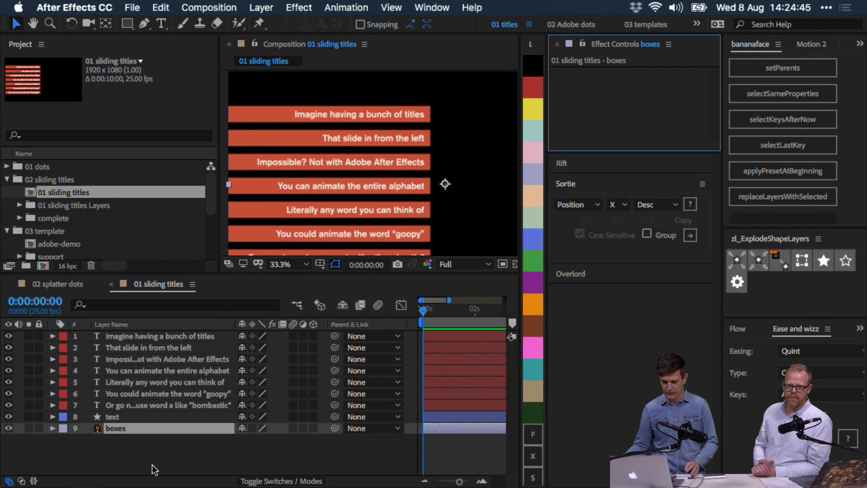
# Step: Delete the leftover text shape layer located between the editable titles and the boxes layer
pyautogui.click(105, 441)
pyautogui.click(122, 431)
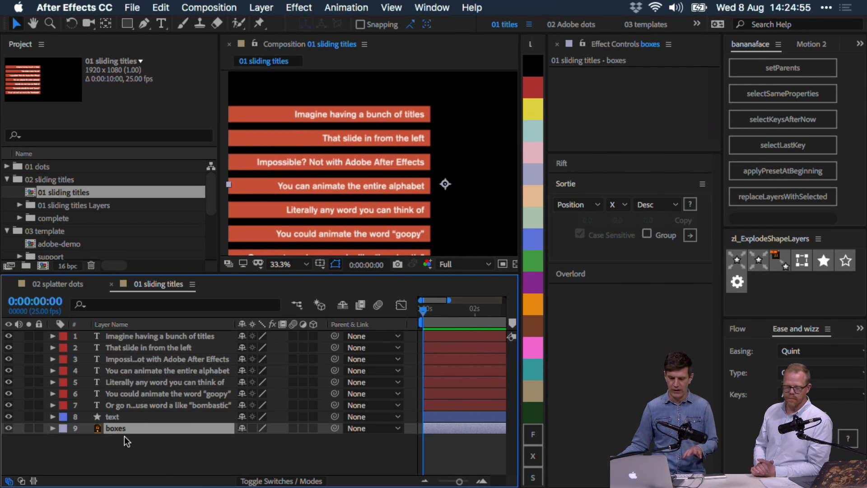
pyautogui.click(134, 416)
pyautogui.press('Delete')
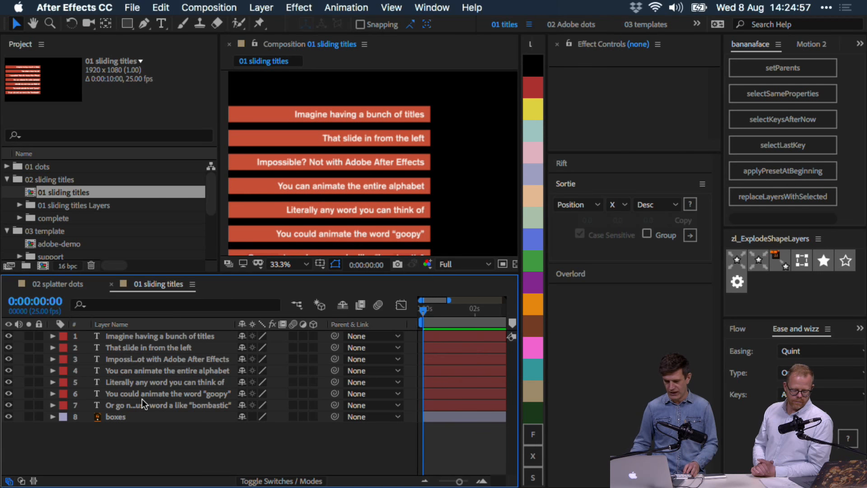
# Step: Convert the boxes layer to shapes and explode it into one shape layer per box with zl_ExplodeShapeLayers
pyautogui.press('super+Up')
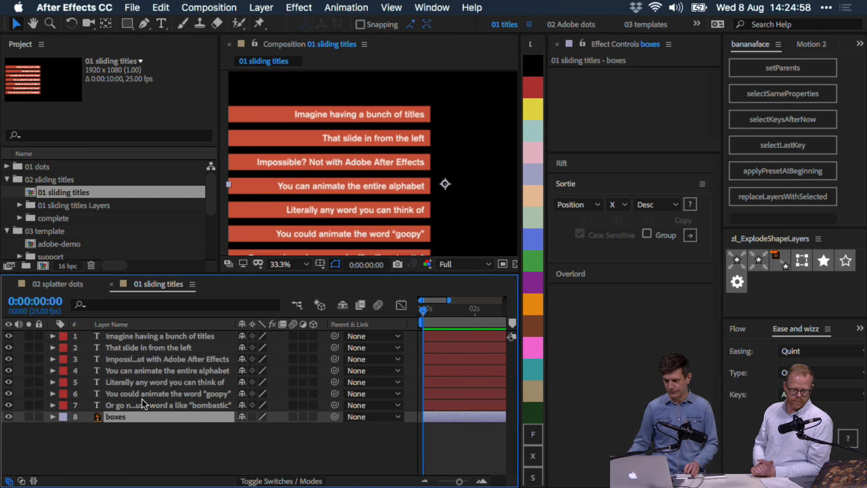
pyautogui.click(782, 264)
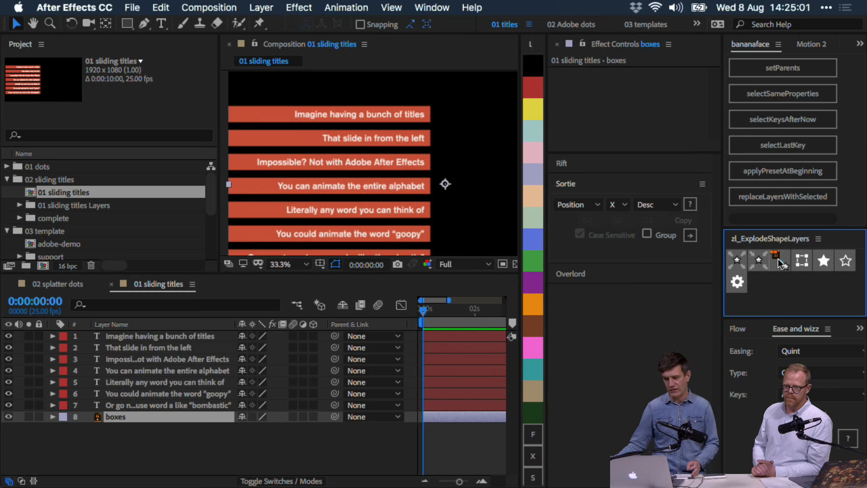
pyautogui.click(737, 262)
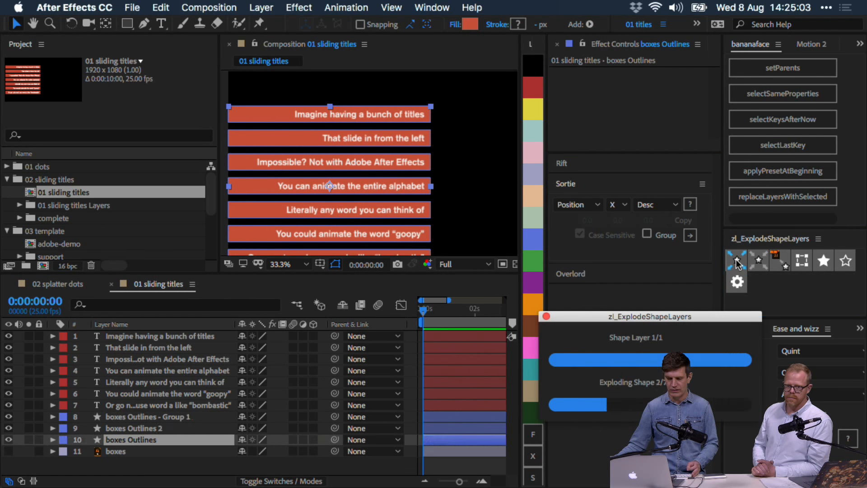
# Step: Delete the combined boxes Outlines layer and the original Illustrator boxes layer
pyautogui.moveTo(211, 408); pyautogui.dragTo(253, 328)
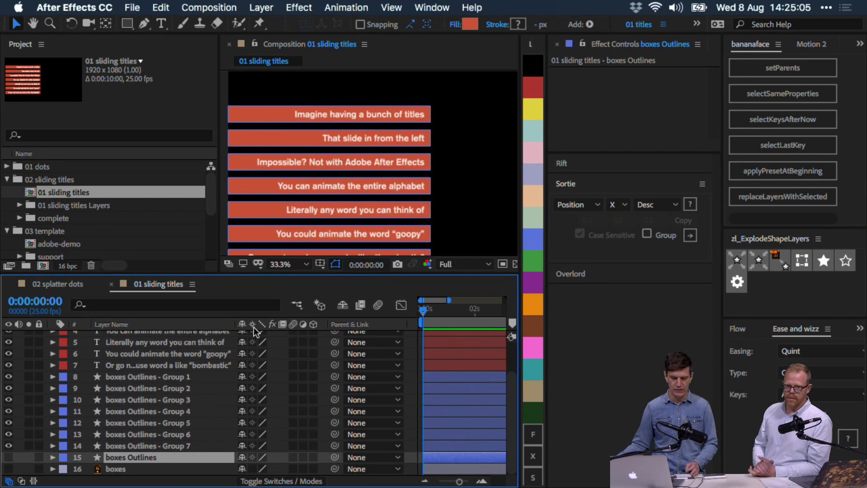
pyautogui.press('super+shift+Down')
pyautogui.press('Delete')
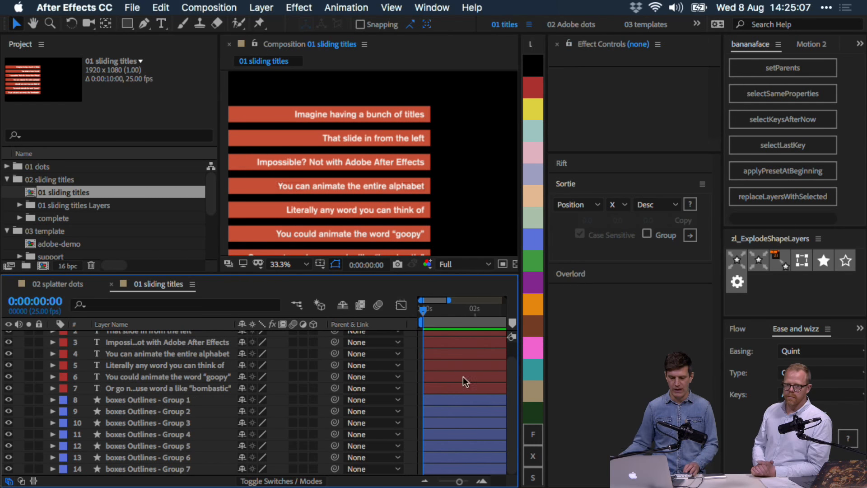
pyautogui.moveTo(426, 204); pyautogui.dragTo(435, 180)
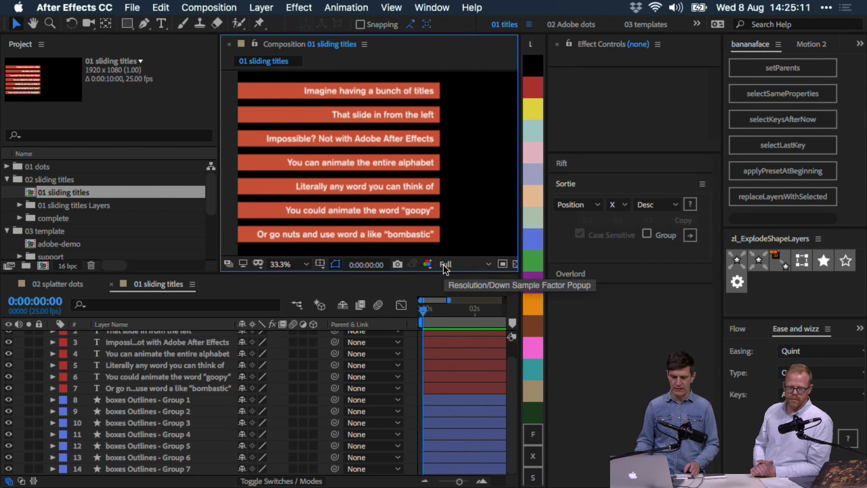
# Step: Select the "Imagine having a bunch of titles" layer and reveal all its text and transform properties
pyautogui.press('super+Down')
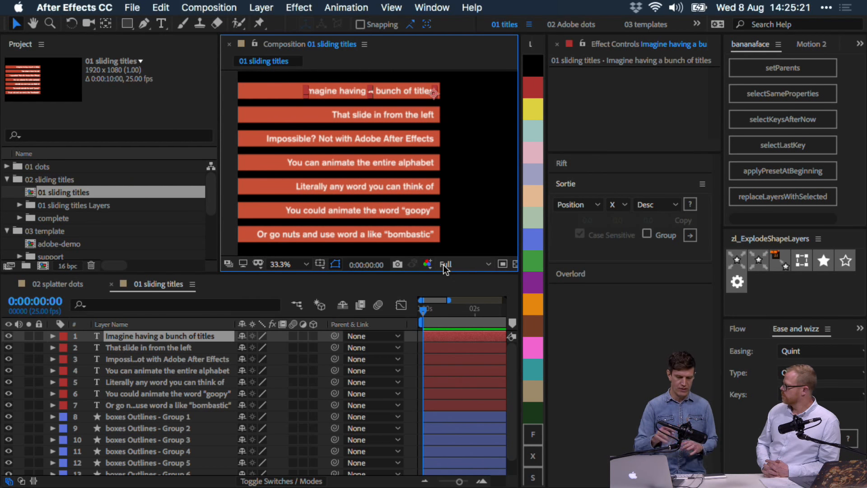
pyautogui.press('u')
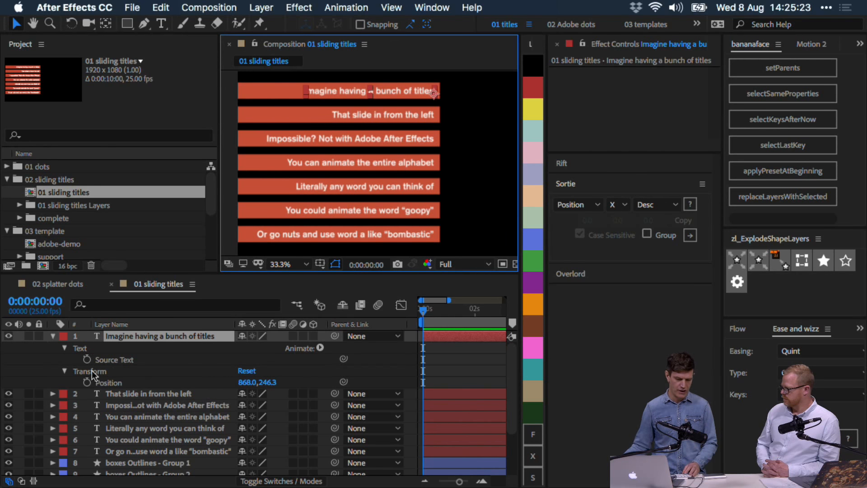
pyautogui.click(147, 336)
pyautogui.press('super+grave')
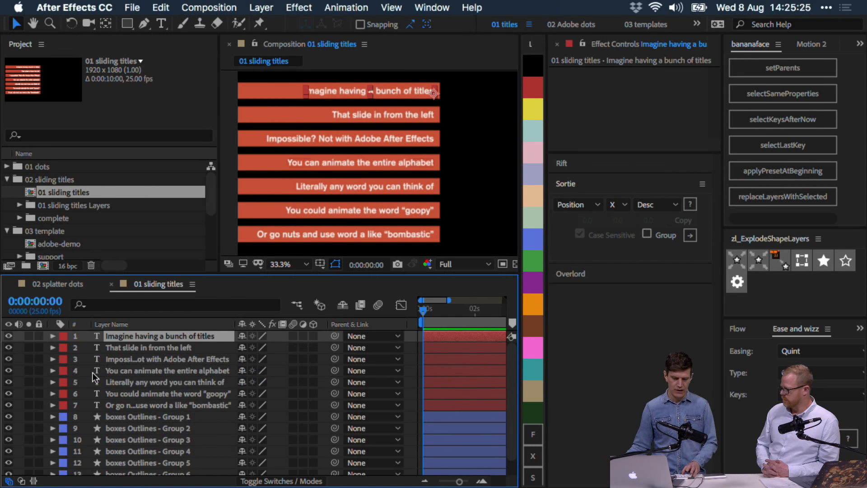
pyautogui.press('super+grave')
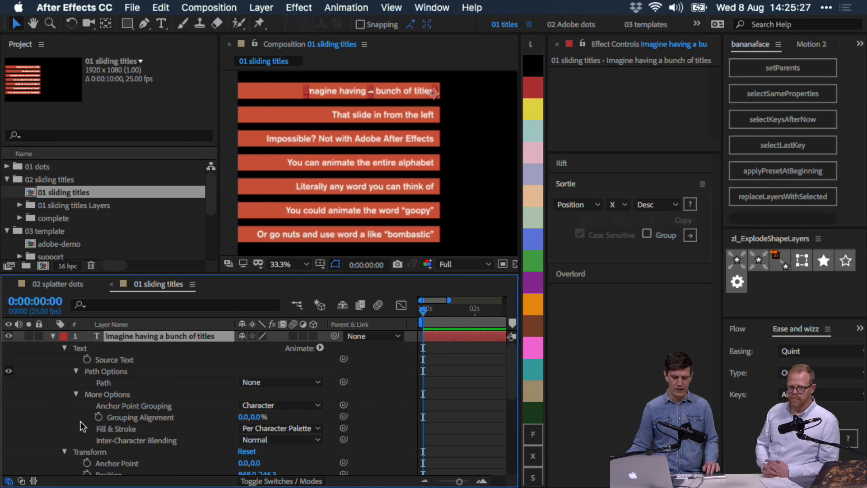
# Step: Select the first title's Position, Scale and Opacity properties, start saving them as an animation preset, and cancel
pyautogui.scroll(-5, 80, 421)
pyautogui.click(116, 371)
pyautogui.keyDown('shift'); pyautogui.click(108, 383); pyautogui.keyUp('shift')
pyautogui.keyDown('shift'); pyautogui.click(118, 405); pyautogui.keyUp('shift')
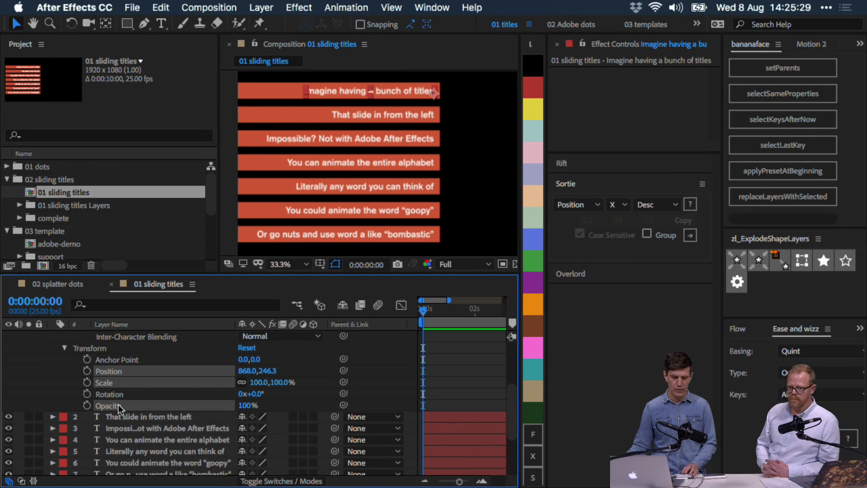
pyautogui.rightClick(124, 386)
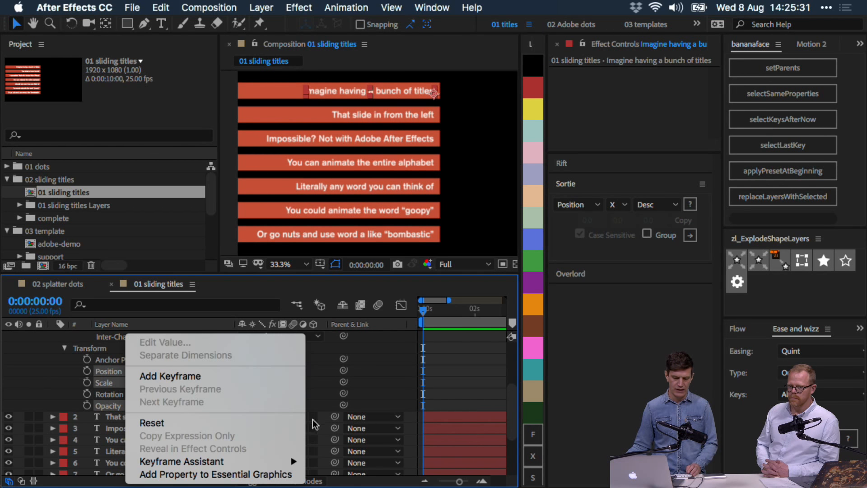
pyautogui.click(399, 340)
pyautogui.hotkey('ctrl', 's')
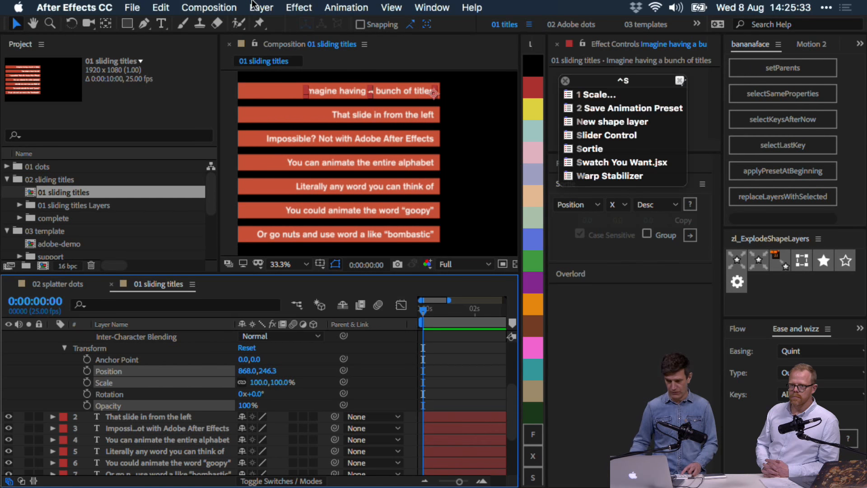
pyautogui.press('2')
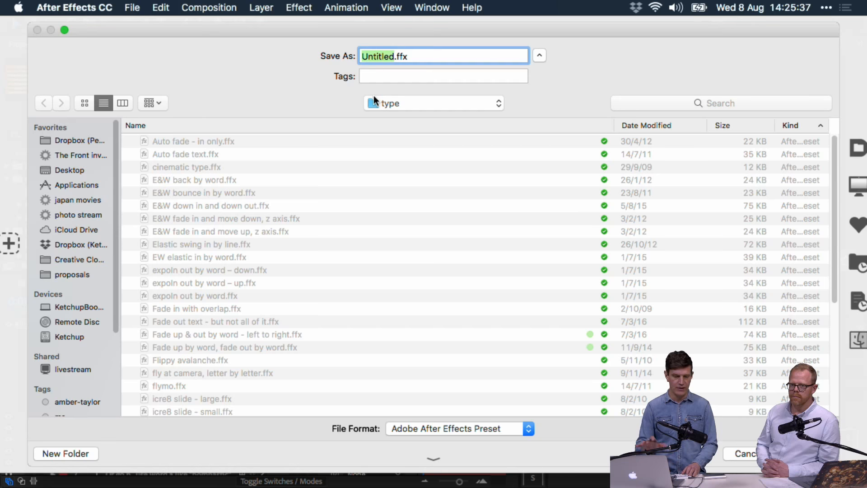
pyautogui.press('Escape')
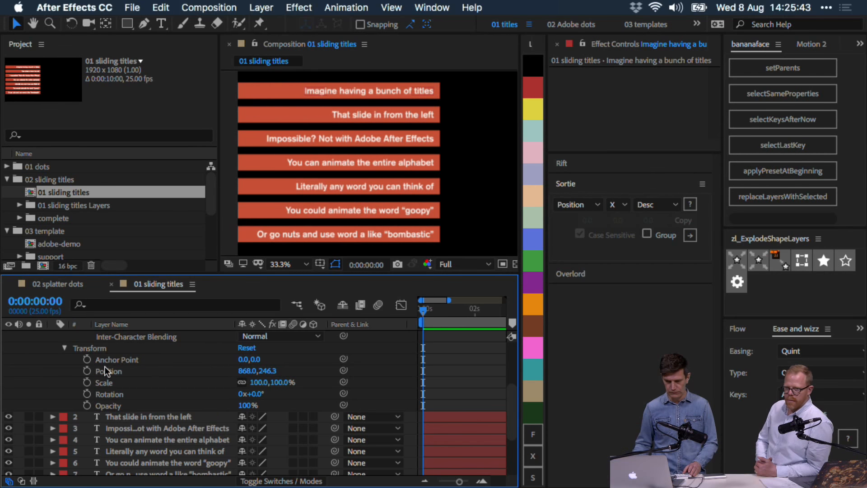
# Step: Collapse the first title layer and check whether an animation preset can be saved with only the layer selected
pyautogui.scroll(5, 105, 366)
pyautogui.press('u')
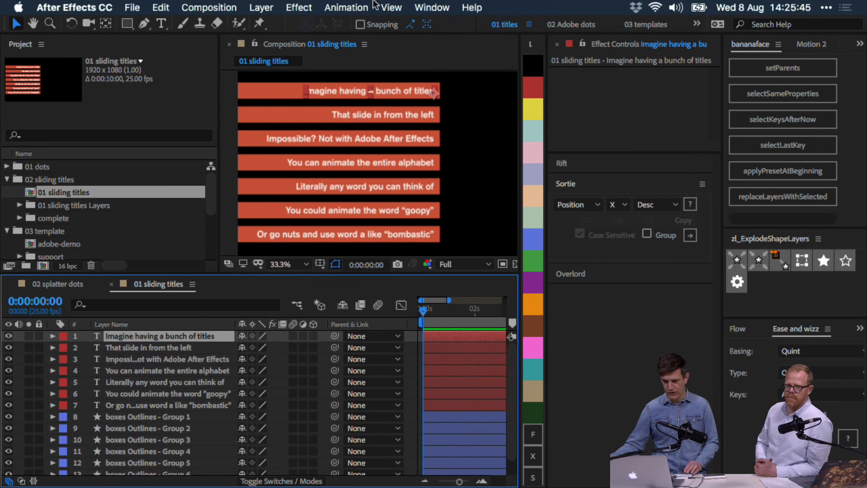
pyautogui.click(356, 7)
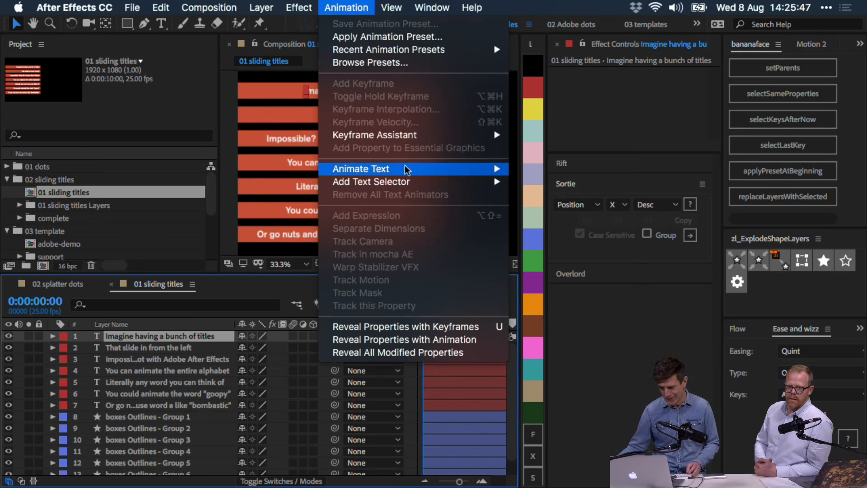
pyautogui.moveTo(385, 57)
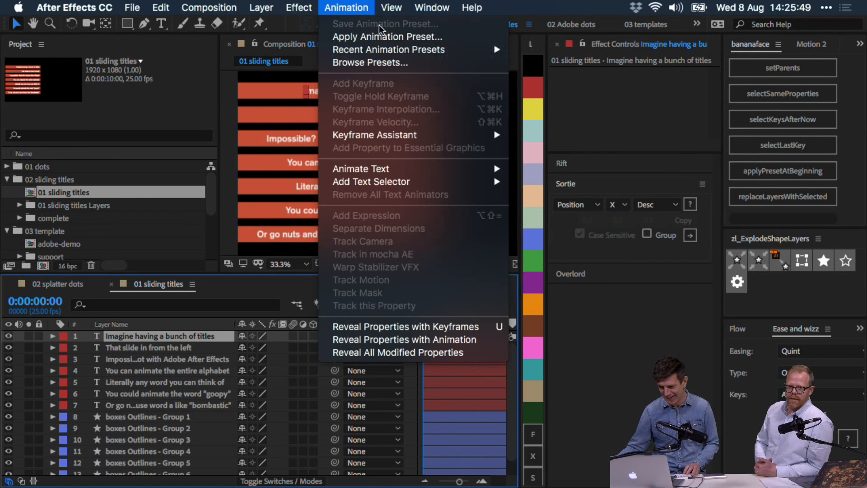
pyautogui.click(296, 5)
pyautogui.press('shift+super+slash')
pyautogui.write('save')
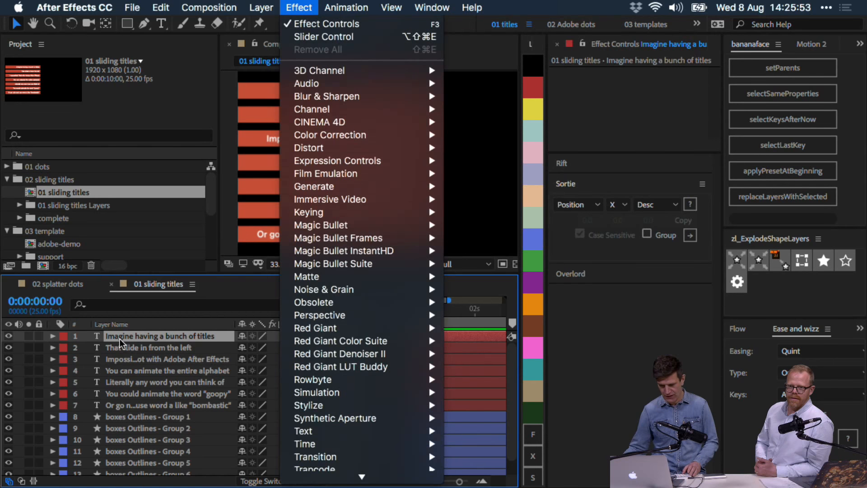
# Step: Reveal all properties of the "Imagine having a bunch of titles" layer and select its Source Text, Path Options and Path
pyautogui.click(120, 339)
pyautogui.press('super+grave')
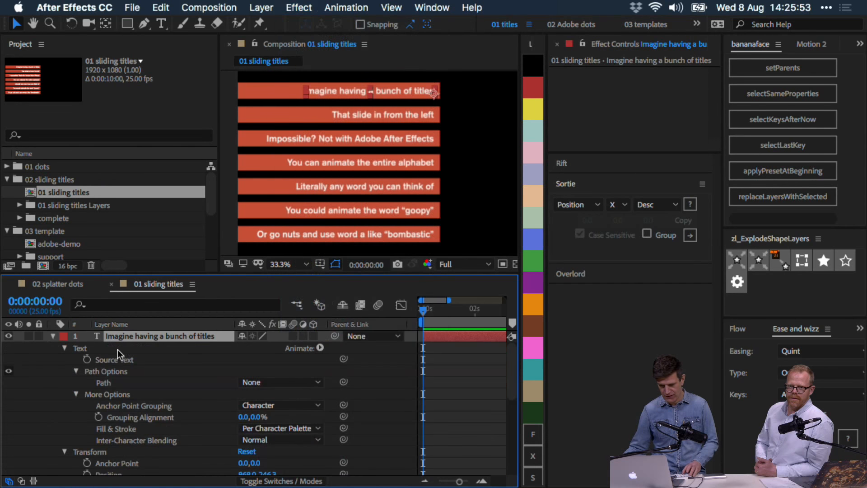
pyautogui.moveTo(63, 359); pyautogui.dragTo(85, 384)
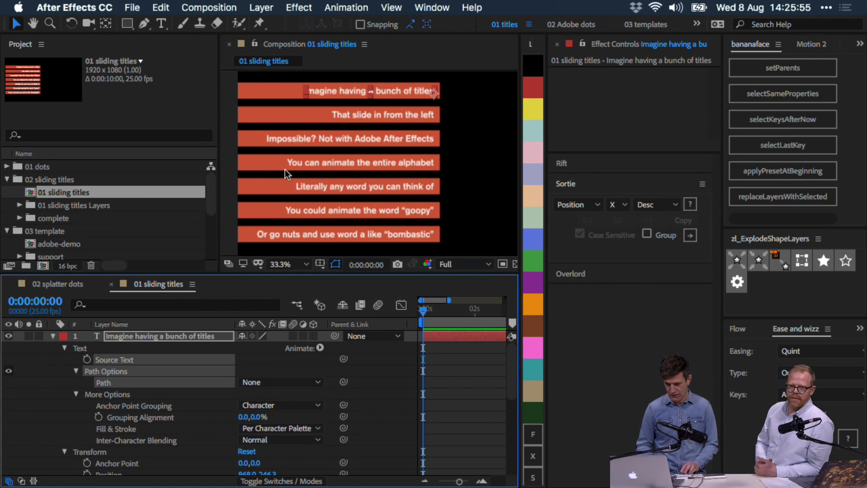
# Step: Search the commands for "save" and check whether Save Animation Preset is available for the selected text properties
pyautogui.press('super+shift+slash')
pyautogui.write('save')
pyautogui.press('Down')
pyautogui.press('Down')
pyautogui.press('Down')
pyautogui.press('Down')
pyautogui.press('Down')
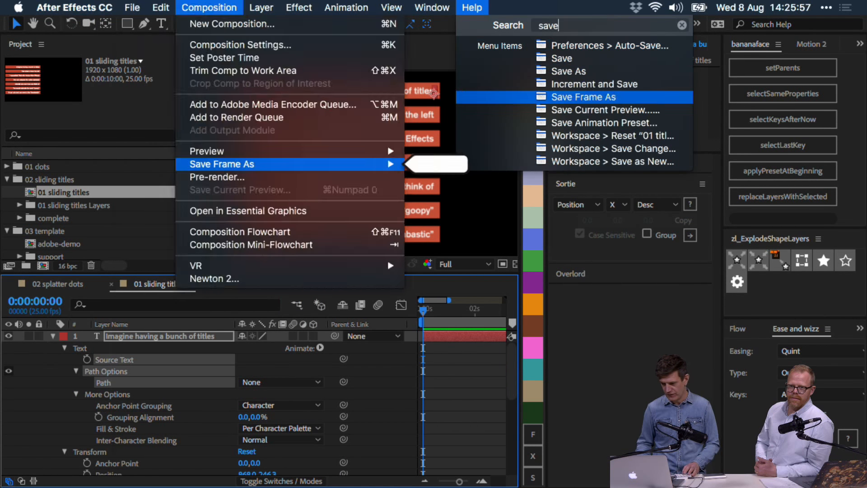
pyautogui.press('Down')
pyautogui.press('Down')
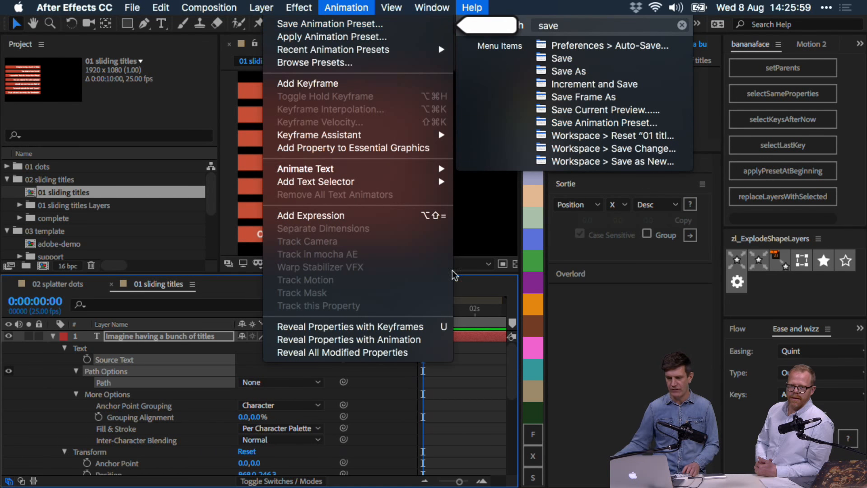
pyautogui.click(346, 7)
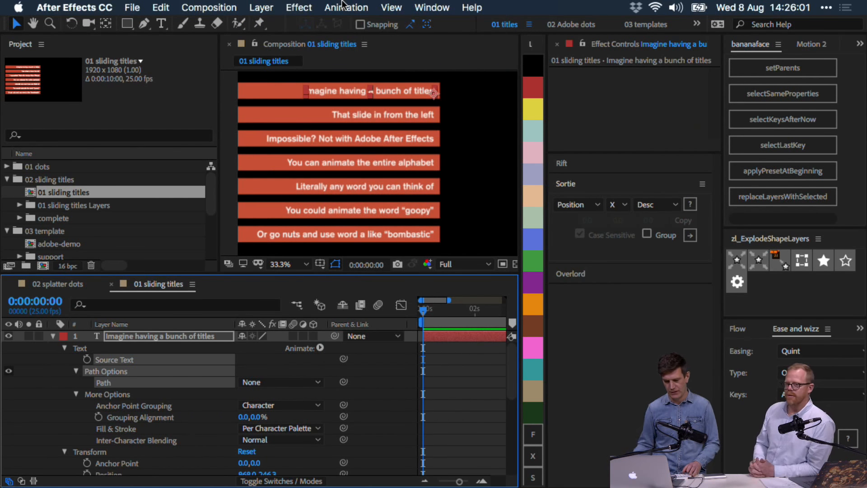
# Step: Collapse the first title, select all seven title layers, apply the "E&W down…down out" text preset and preview the animation
pyautogui.click(193, 334)
pyautogui.press('u')
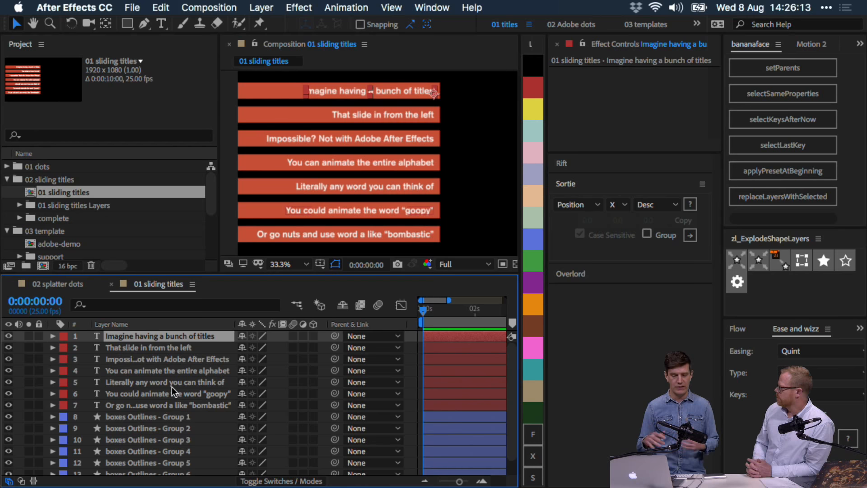
pyautogui.keyDown('shift'); pyautogui.click(116, 405); pyautogui.keyUp('shift')
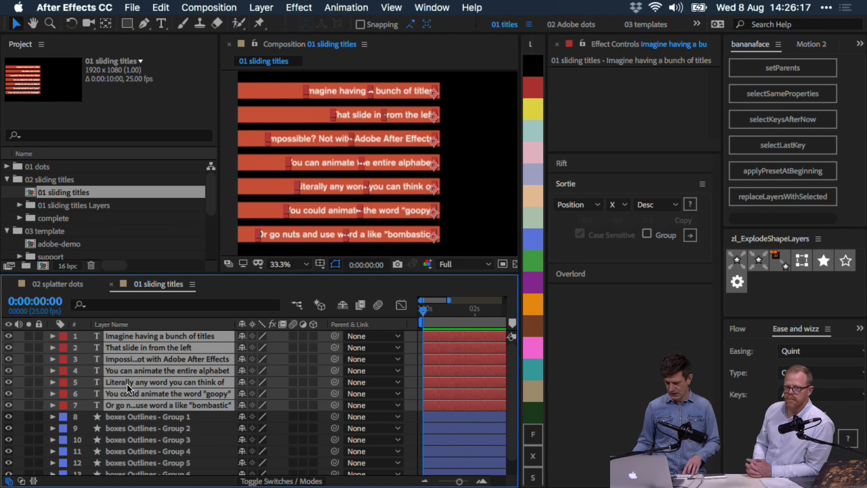
pyautogui.press('super+alt+shift+f')
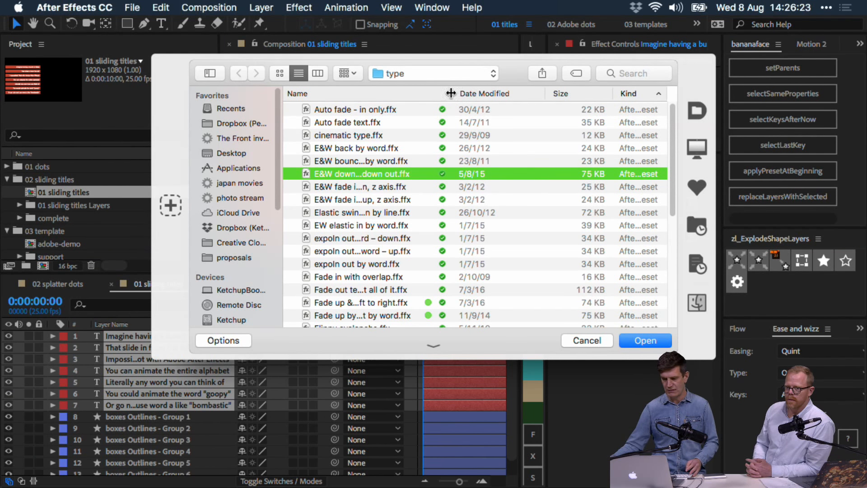
pyautogui.doubleClick(445, 166)
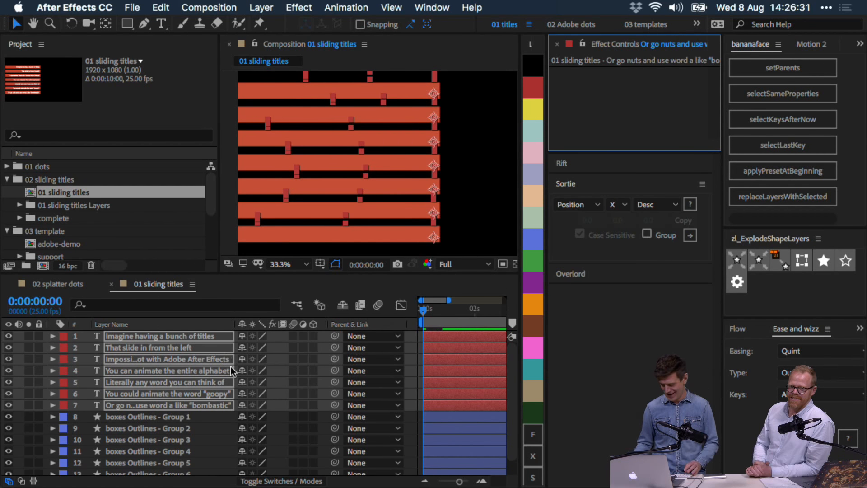
pyautogui.press('space')
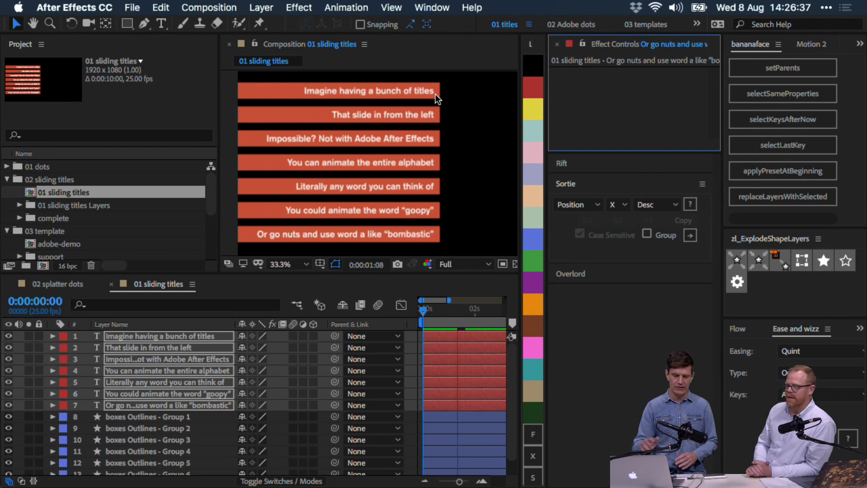
pyautogui.press('space')
# Step: Trim the seven title layers to end at 0:00:02:08 and preview how the text animates in and out
pyautogui.click(483, 311)
pyautogui.press('u')
pyautogui.press('u')
pyautogui.hotkey('alt', ']')
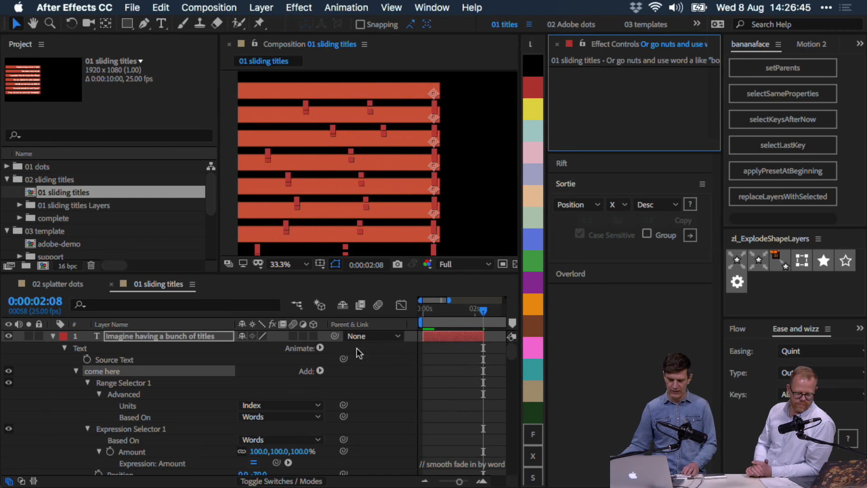
pyautogui.click(195, 336)
pyautogui.press('u')
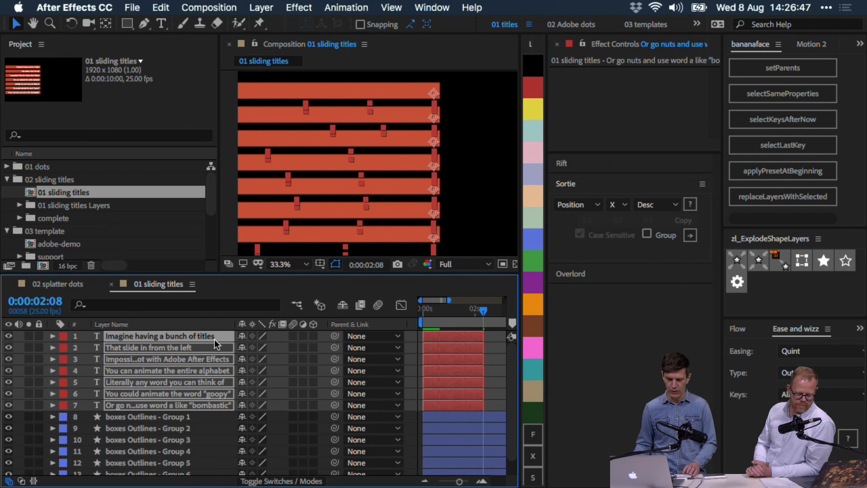
pyautogui.press('space')
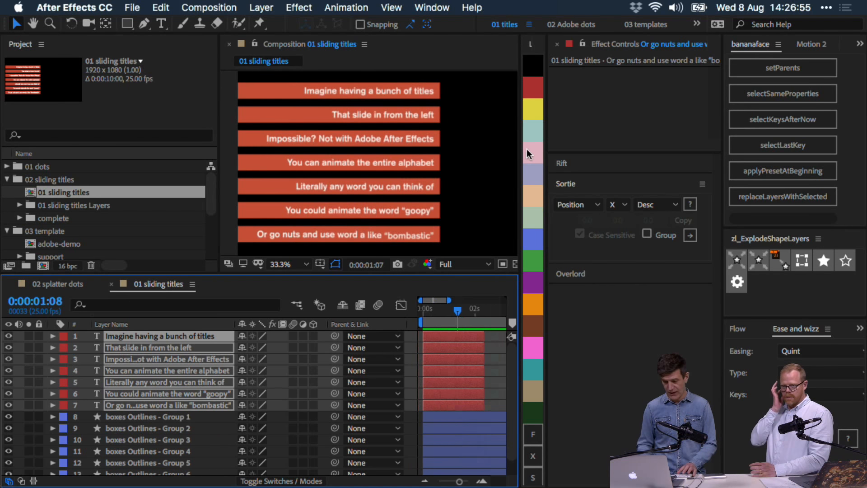
pyautogui.press('space')
pyautogui.press('-')
pyautogui.press('-')
pyautogui.press('-')
pyautogui.press('-')
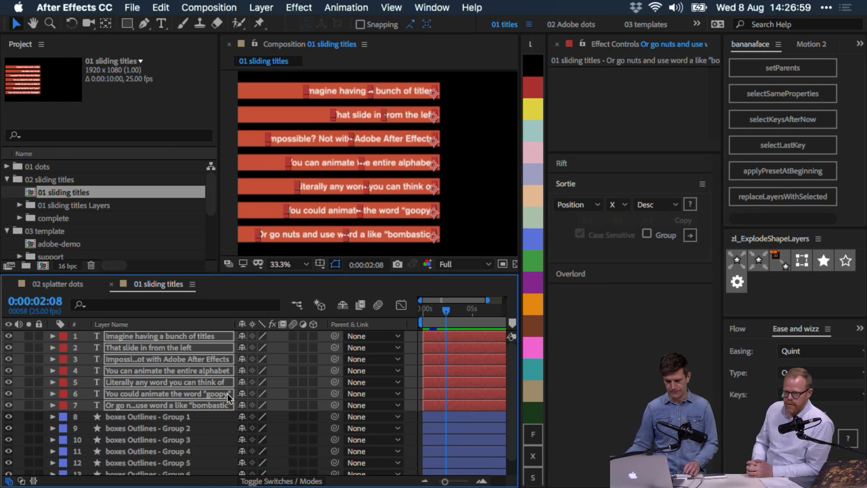
# Step: Deselect all layers and preview the title animation from the start of the composition
pyautogui.press('F2')
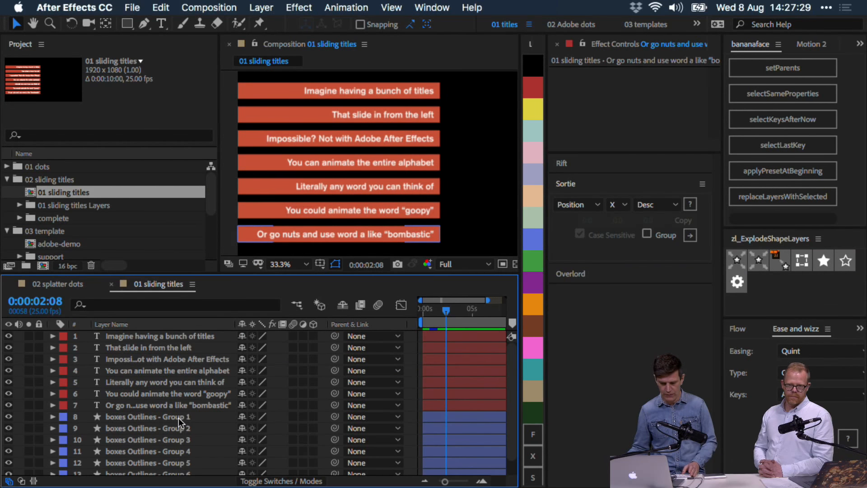
pyautogui.click(202, 415)
pyautogui.press('Home')
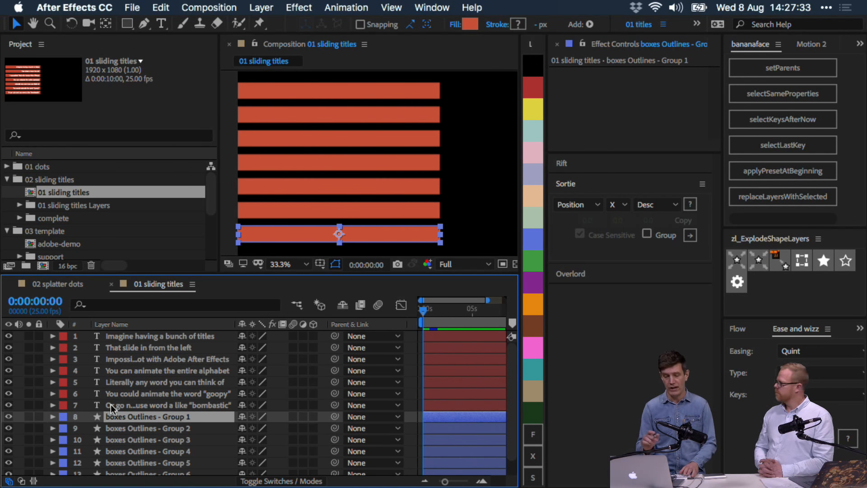
pyautogui.press('F2')
pyautogui.press('space')
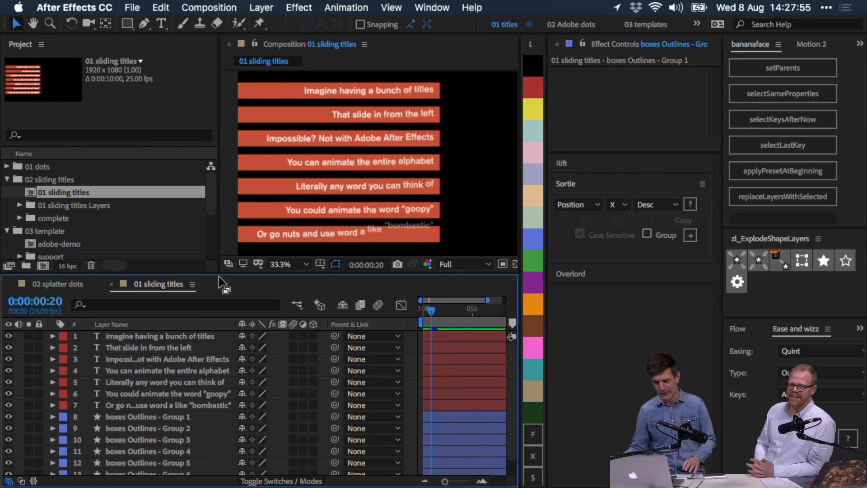
# Step: Enlarge the timeline to show every layer and batch-parent the seven titles to the box layers with setParents
pyautogui.moveTo(218, 273); pyautogui.dragTo(218, 257)
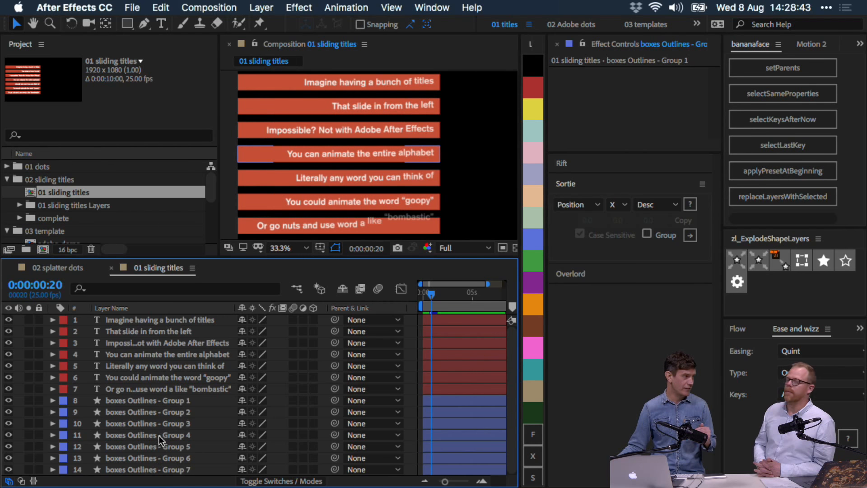
pyautogui.click(763, 66)
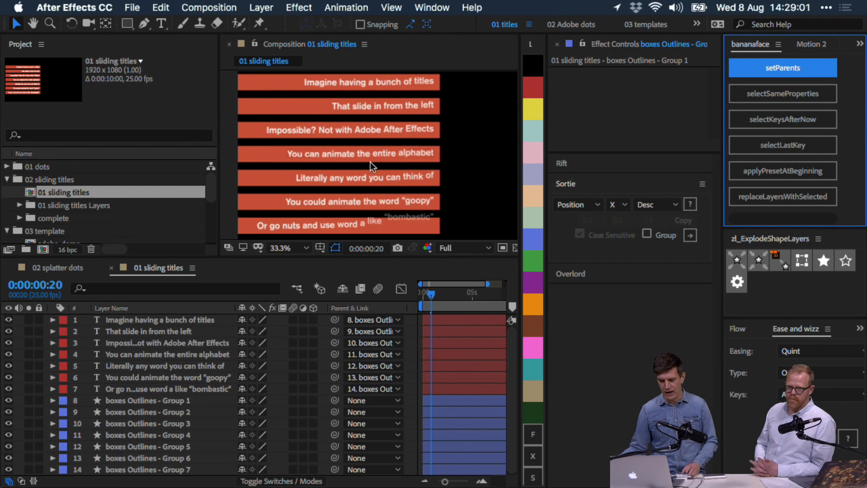
# Step: Move the top box in the enlarged composition view to test the parenting, and undo both the move and the parenting
pyautogui.press('`')
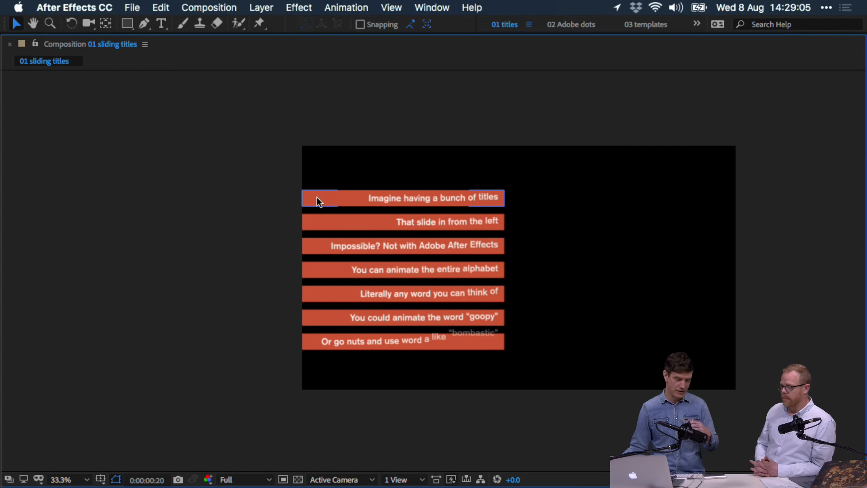
pyautogui.moveTo(320, 197)
pyautogui.mouseDown()
pyautogui.moveTo(344, 170)
pyautogui.moveTo(399, 163)
pyautogui.moveTo(532, 212)
pyautogui.moveTo(533, 221)
pyautogui.mouseUp()
pyautogui.press('super+z')
pyautogui.press('`')
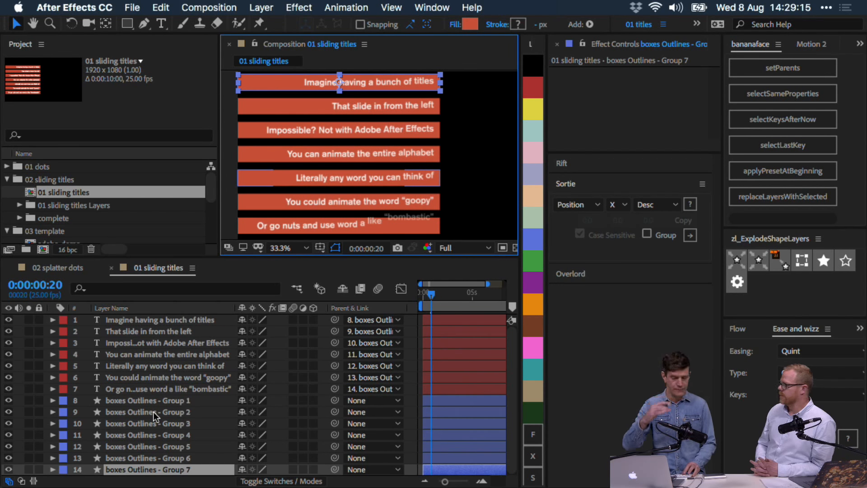
pyautogui.press('super+z')
# Step: Select all seven blue-labelled box layers and reverse their layer order with Sortie
pyautogui.click(168, 401)
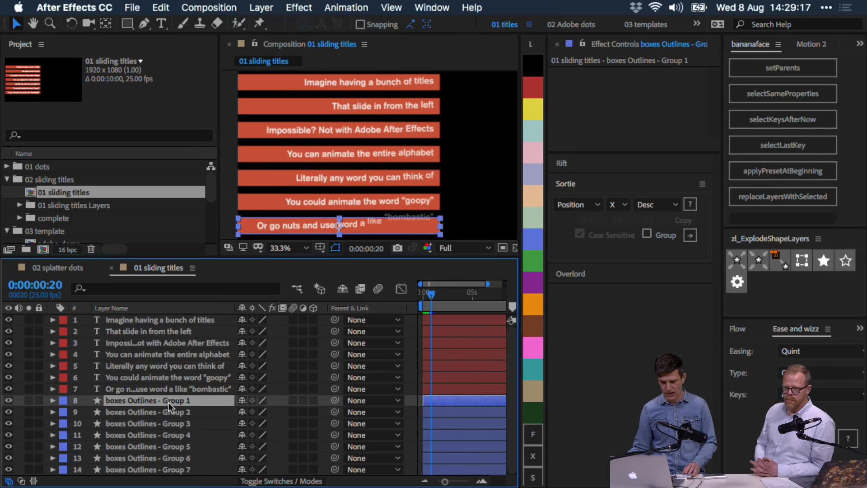
pyautogui.click(532, 240)
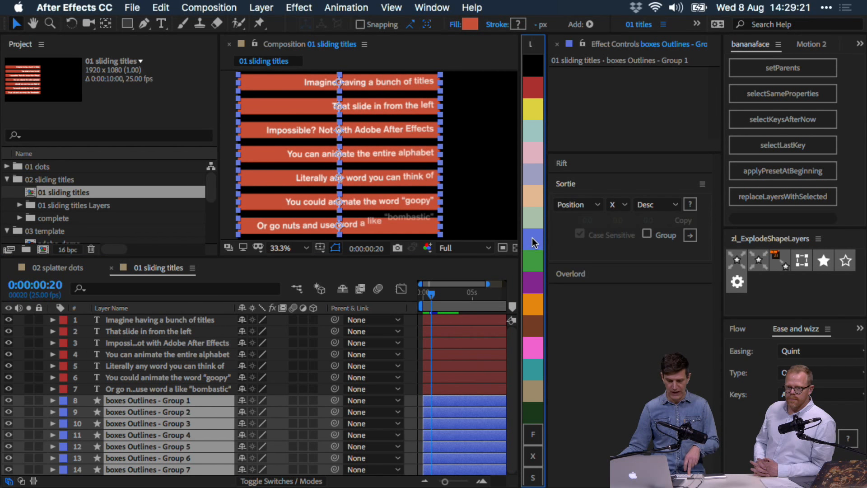
pyautogui.click(578, 185)
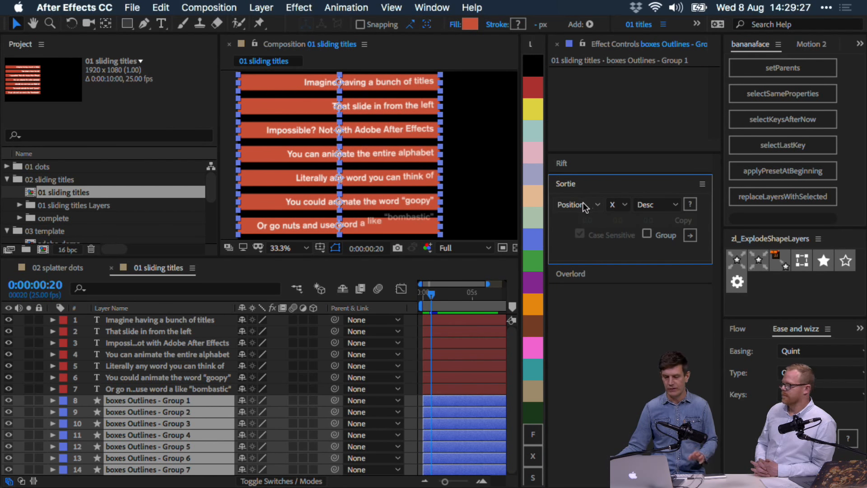
pyautogui.click(583, 203)
pyautogui.click(567, 342)
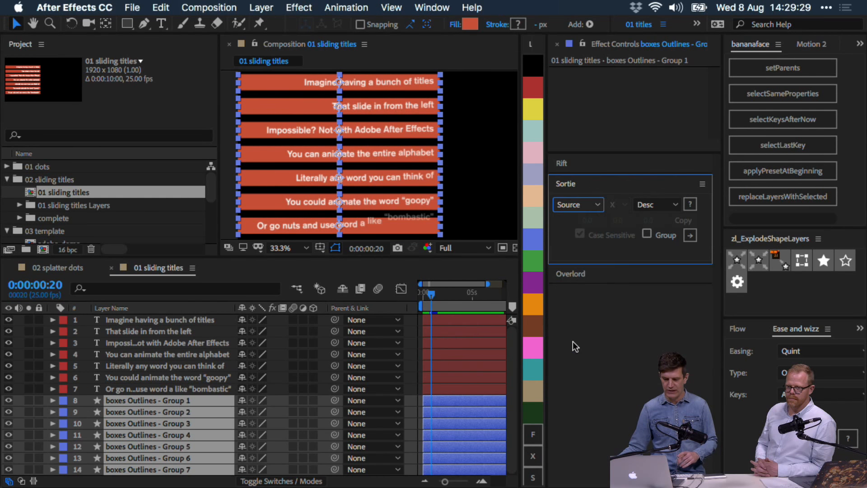
pyautogui.click(661, 208)
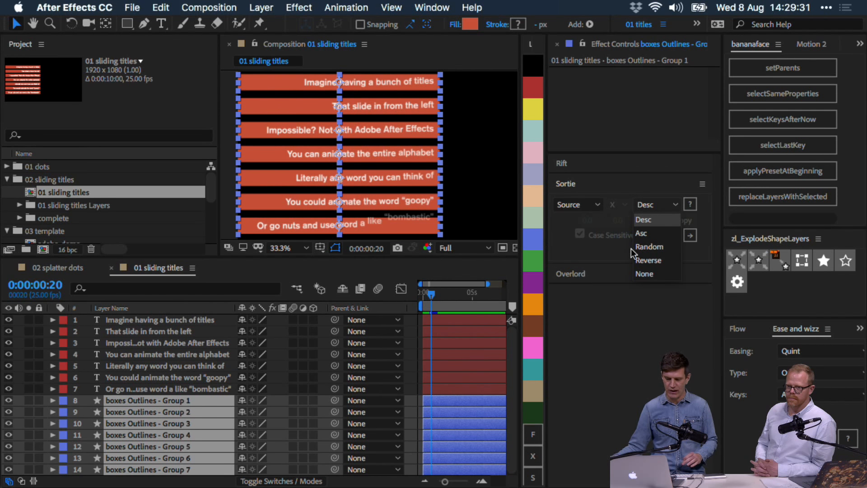
pyautogui.click(648, 260)
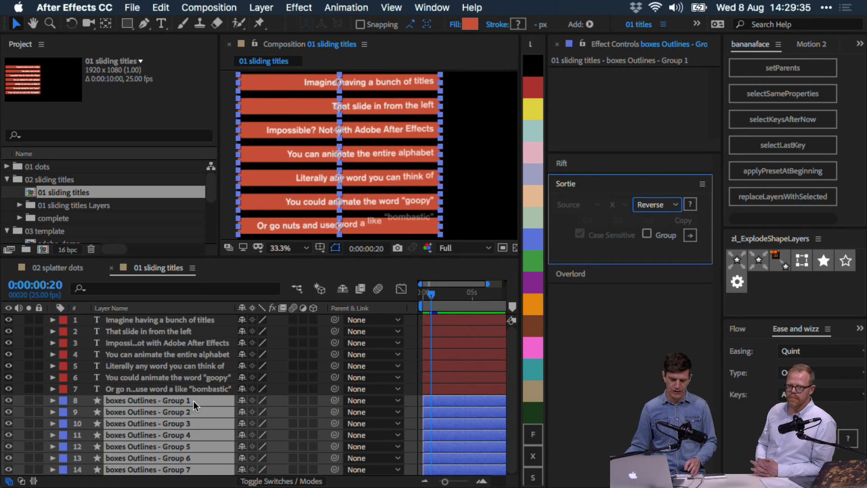
pyautogui.click(689, 235)
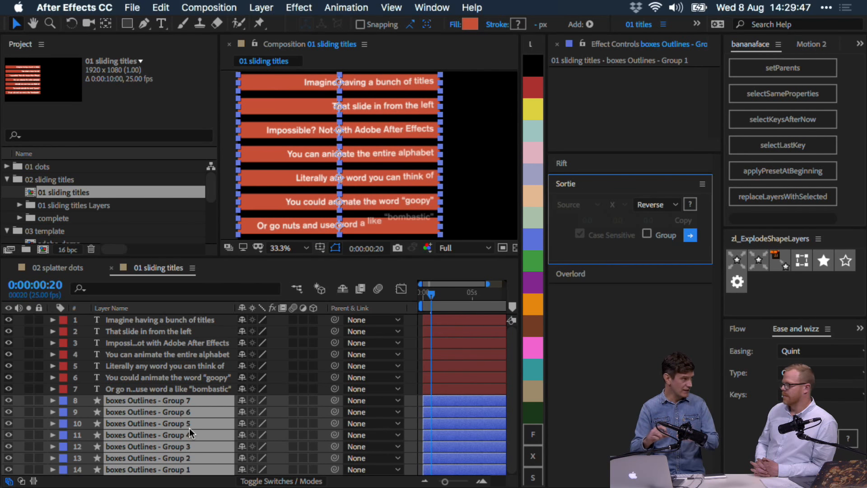
pyautogui.click(576, 188)
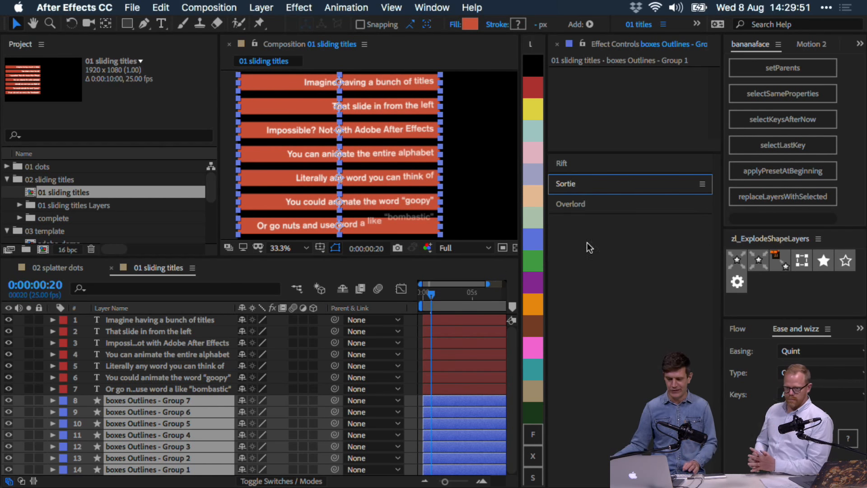
pyautogui.click(577, 184)
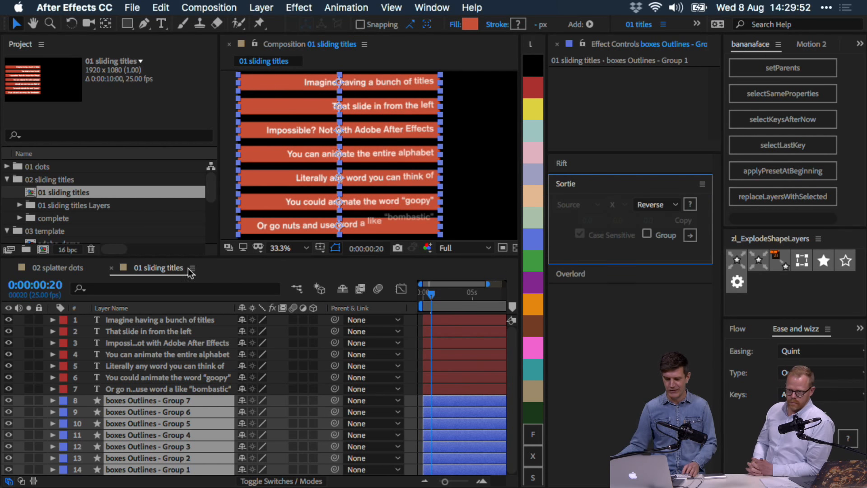
# Step: Parent each title layer to its matching box with setParents, and test it by moving the top box and undoing the move
pyautogui.click(143, 387)
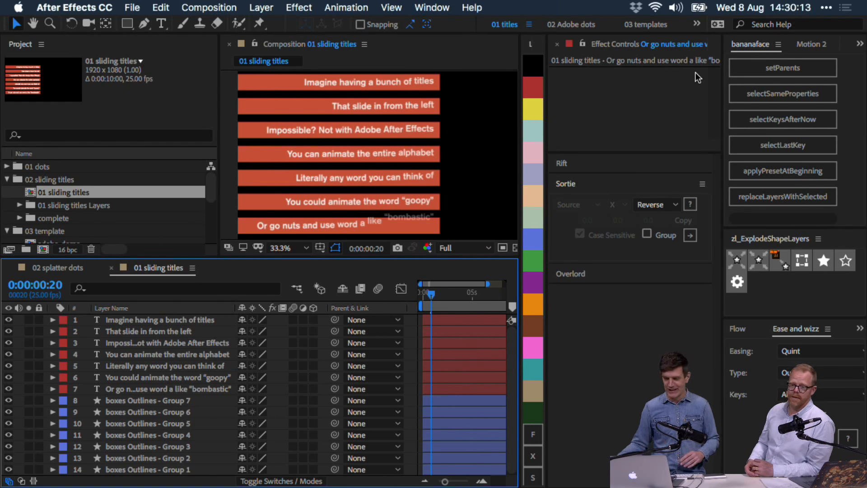
pyautogui.click(784, 69)
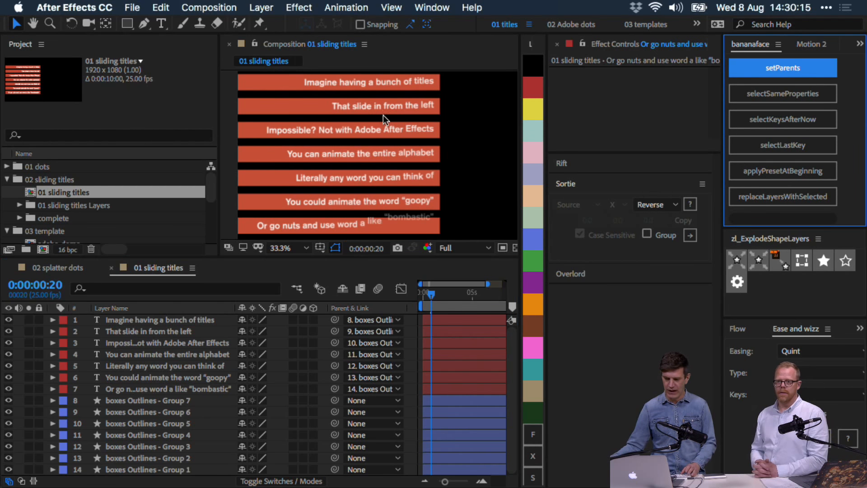
pyautogui.moveTo(251, 87); pyautogui.dragTo(315, 89)
pyautogui.press('super+z')
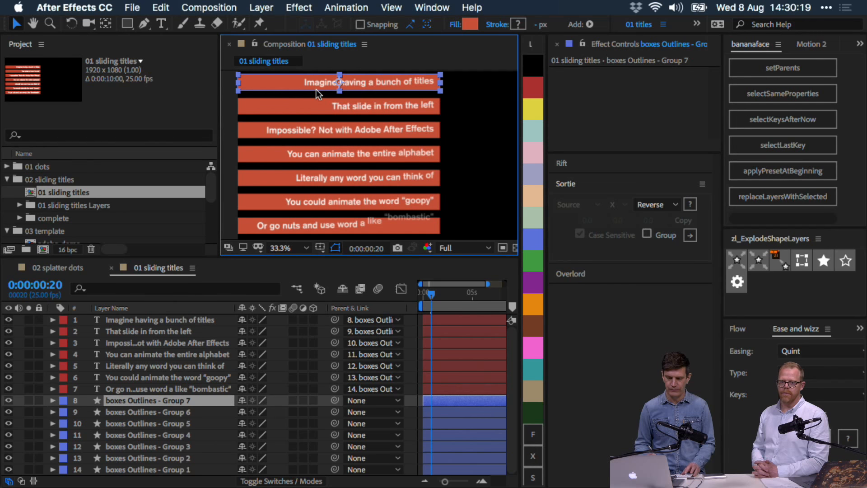
# Step: At the start of the timeline, separate the Position dimensions of the top box layer, boxes Outlines - Group 7
pyautogui.press('`')
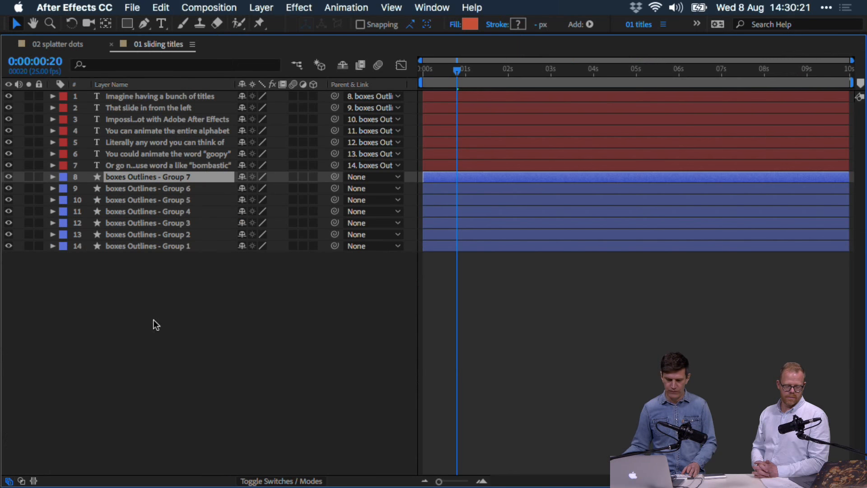
pyautogui.press('Home')
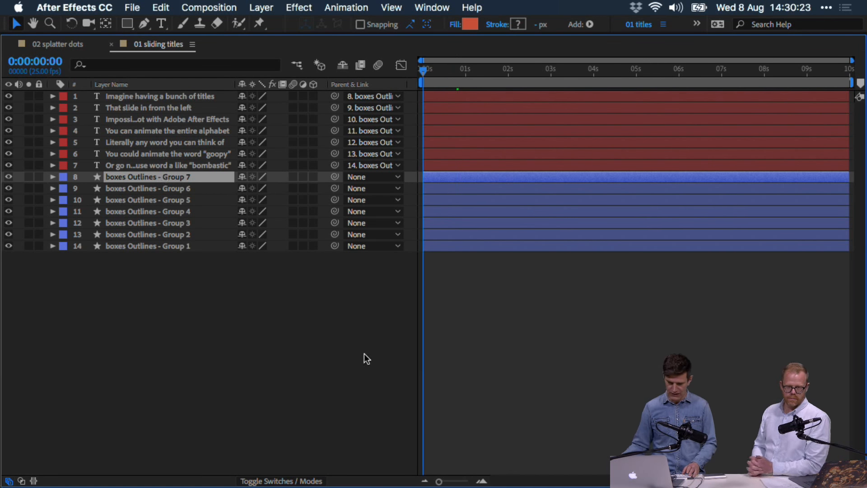
pyautogui.press('`')
pyautogui.press('p')
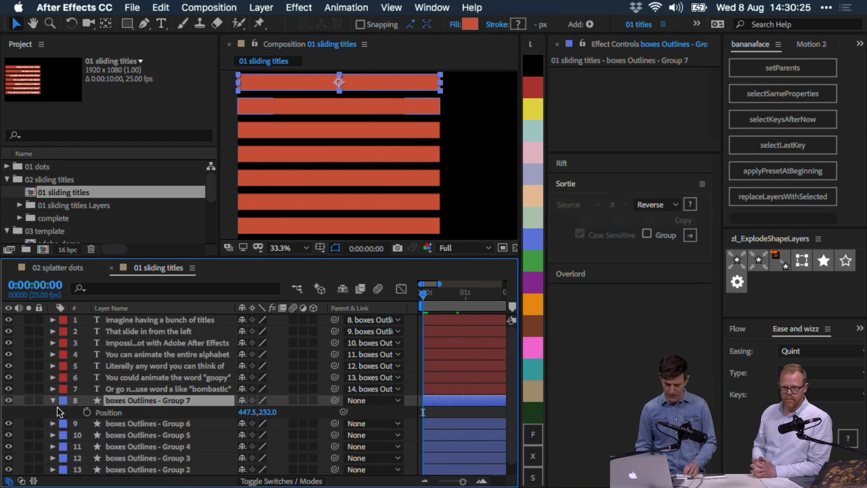
pyautogui.rightClick(113, 414)
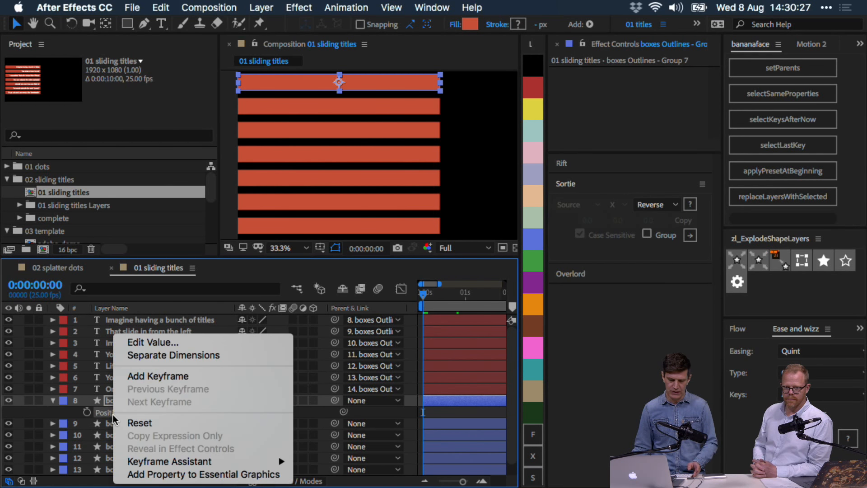
pyautogui.click(208, 355)
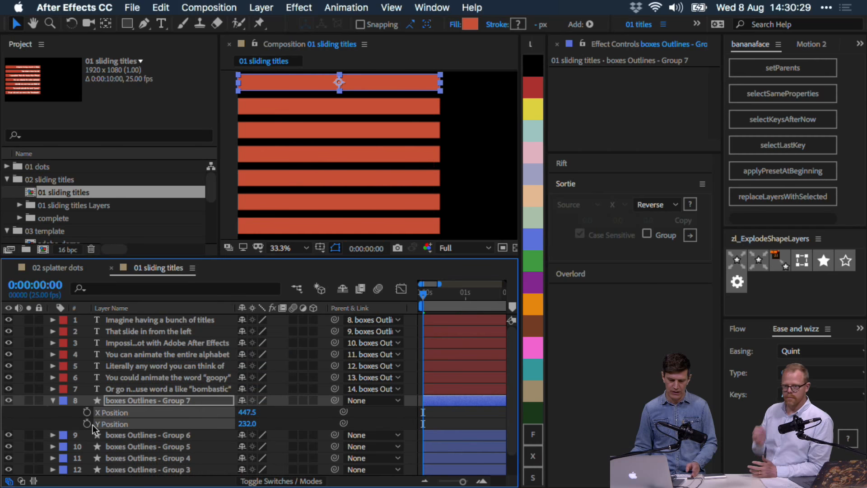
# Step: Add X Position keyframes to the top box layer at 0:00:00:00 and 0:00:01:05, keeping the same value in both
pyautogui.click(64, 414)
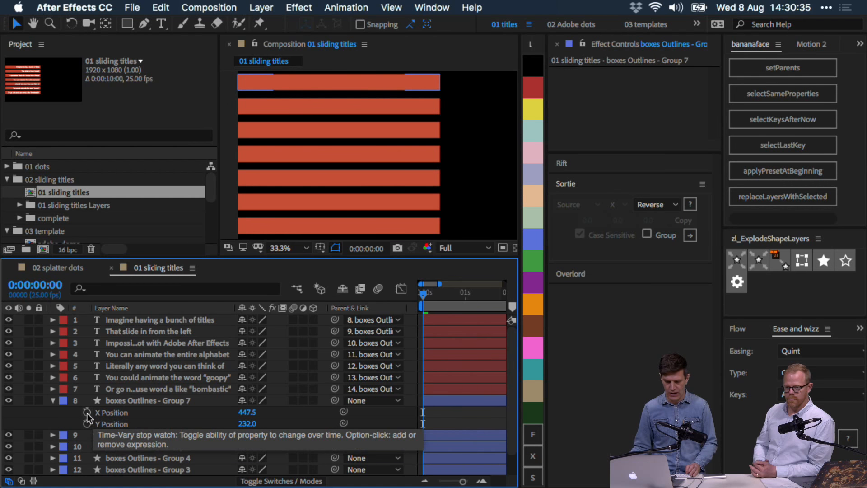
pyautogui.click(87, 412)
pyautogui.hotkey('shift', 'pagedown')
pyautogui.hotkey('shift', 'pagedown')
pyautogui.hotkey('shift', 'pagedown')
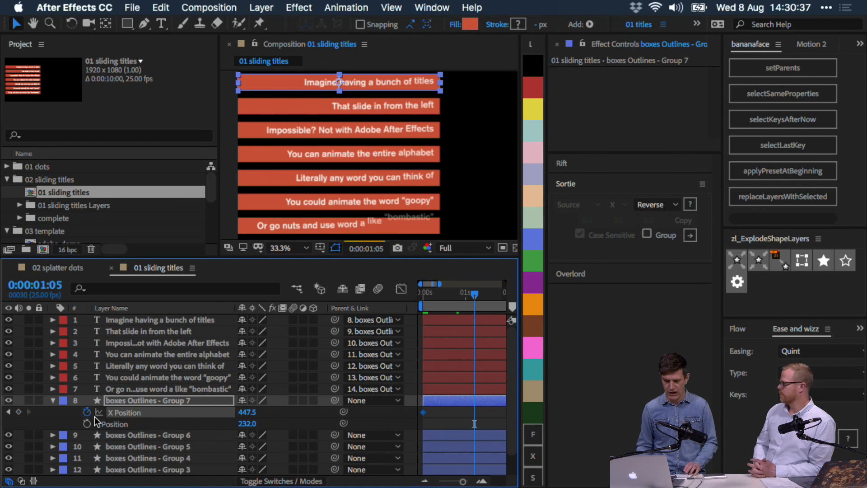
pyautogui.click(19, 412)
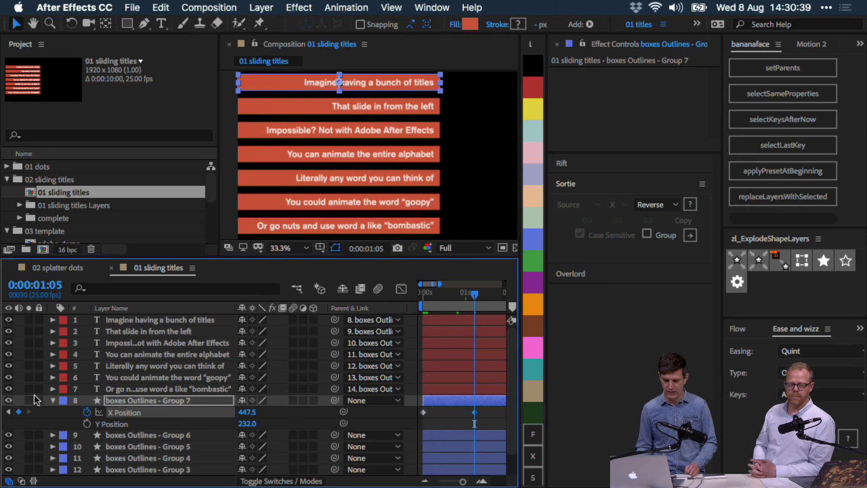
# Step: At the first keyframe, set the top box's X Position to about -454.1 so it starts off-screen
pyautogui.press('Home')
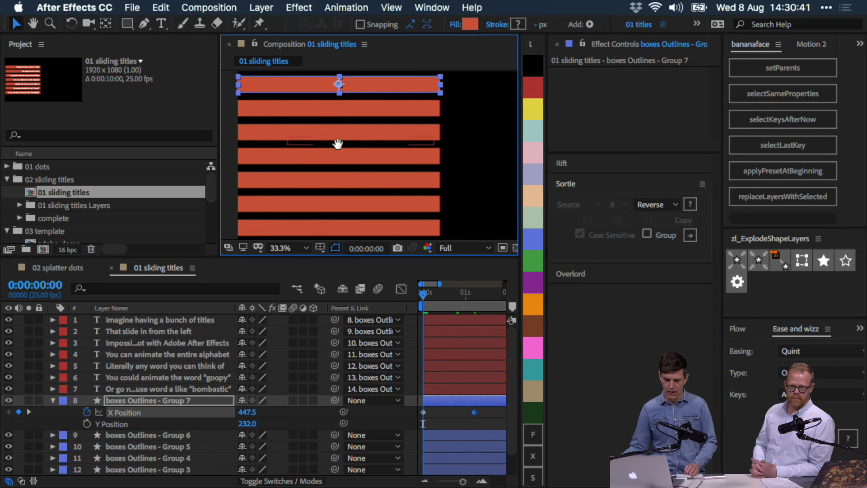
pyautogui.moveTo(338, 144); pyautogui.dragTo(360, 166)
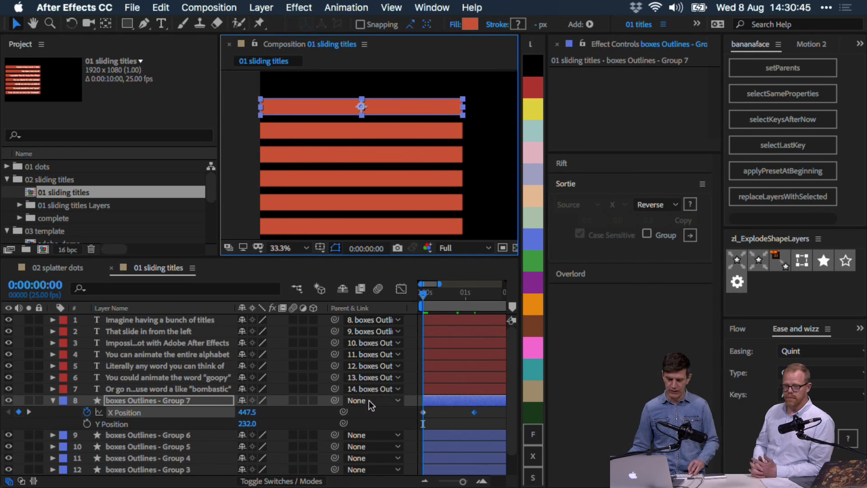
pyautogui.moveTo(251, 415); pyautogui.dragTo(210, 405)
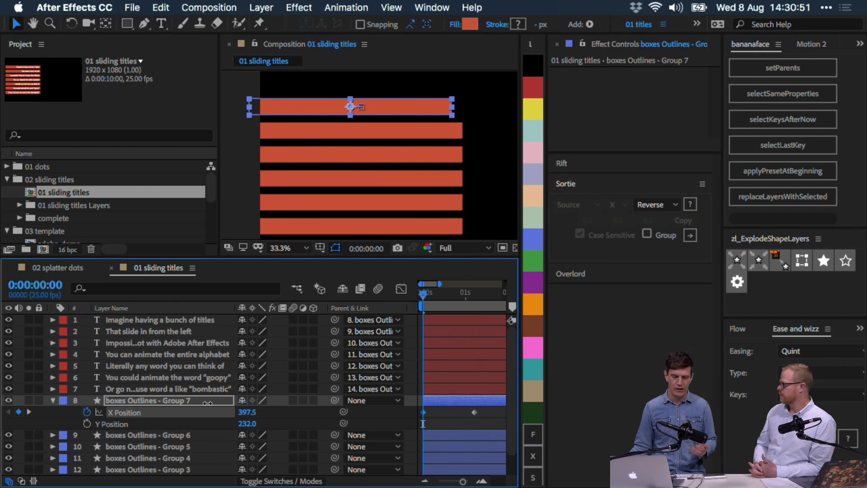
pyautogui.moveTo(215, 408); pyautogui.dragTo(101, 403)
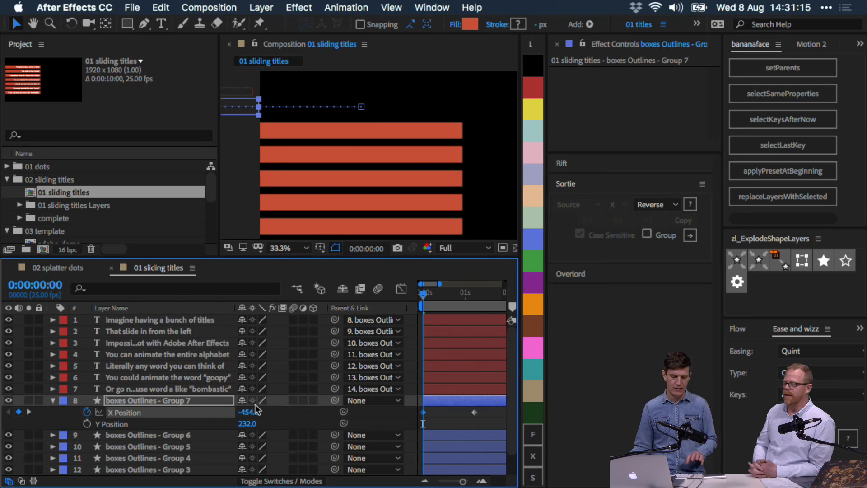
# Step: Copy the top box's X Position keyframes to all blue-labelled box layers and preview the slide-in
pyautogui.click(150, 410)
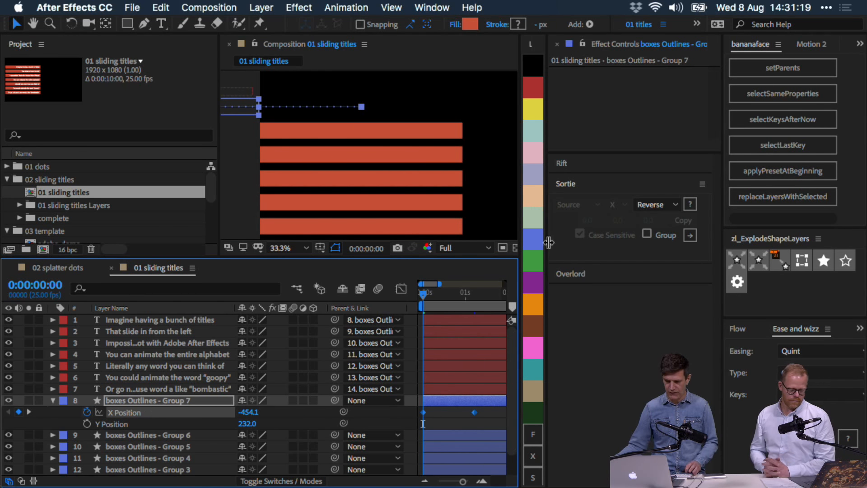
pyautogui.click(533, 243)
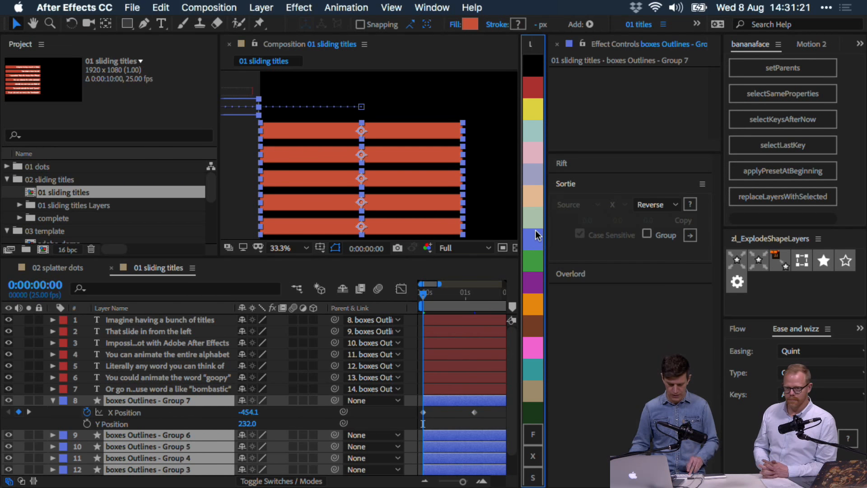
pyautogui.press('super+v')
pyautogui.press('space')
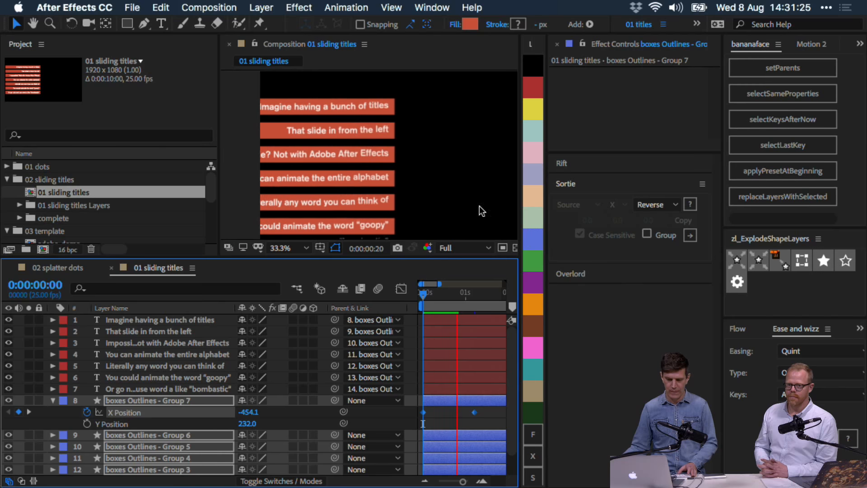
pyautogui.press('space')
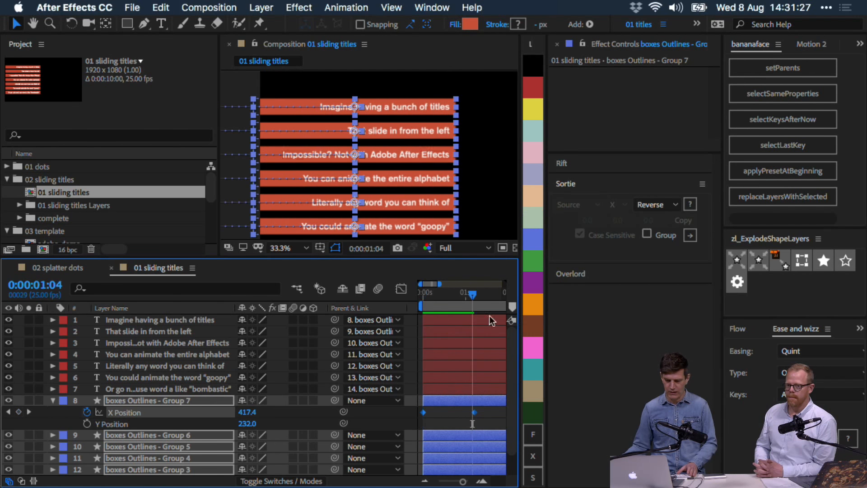
# Step: Try a 4f Stagger arrangement on the box layers with Rift, and undo it
pyautogui.click(582, 163)
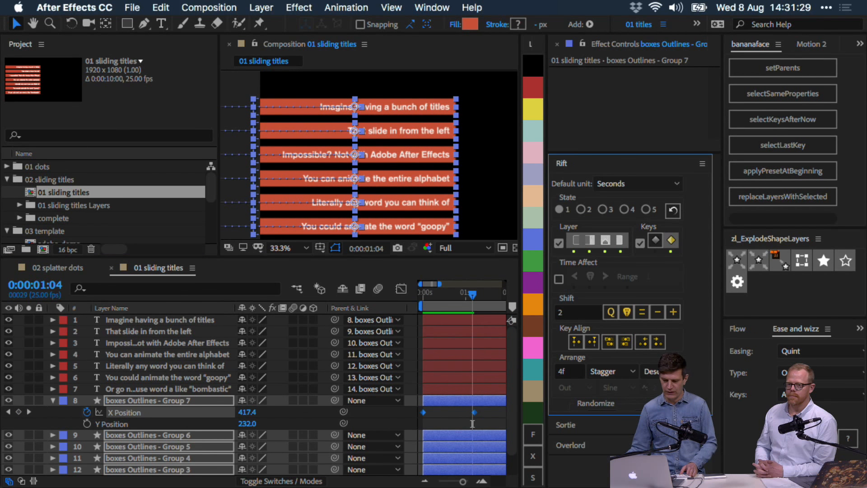
pyautogui.click(657, 404)
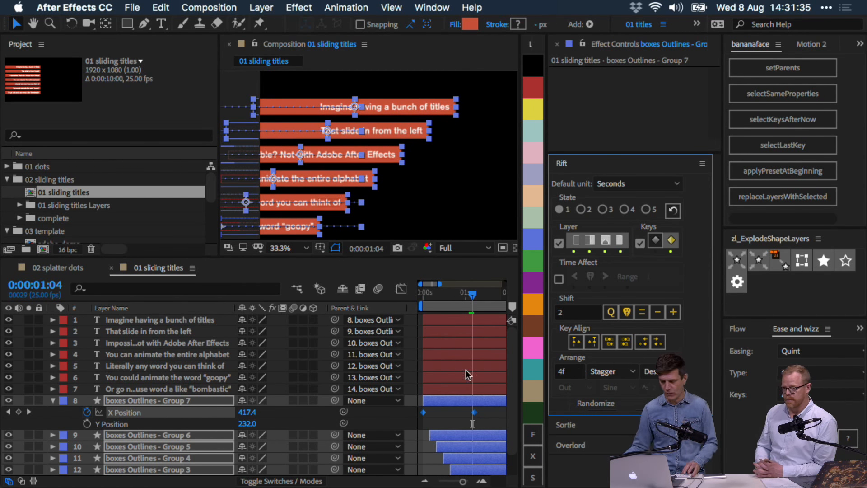
pyautogui.press('super+z')
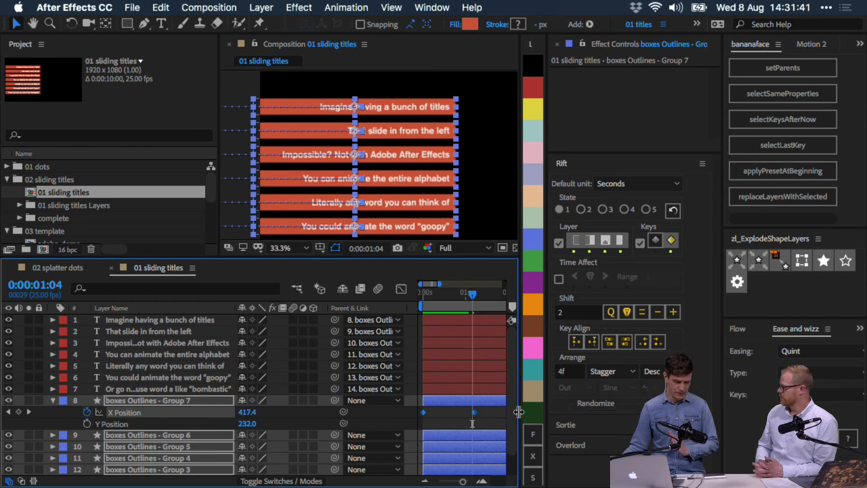
# Step: Hide the Parent & Link column to give the timeline's layer bars more room
pyautogui.scroll(-2, 418, 360)
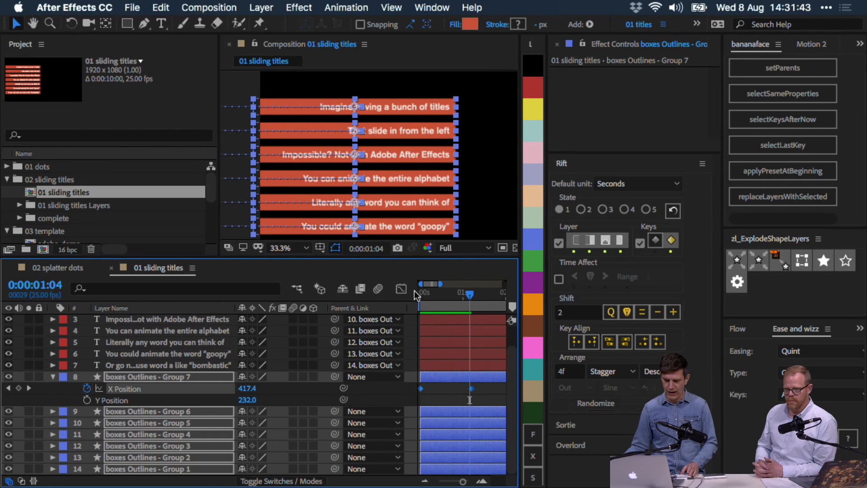
pyautogui.rightClick(361, 307)
pyautogui.click(397, 318)
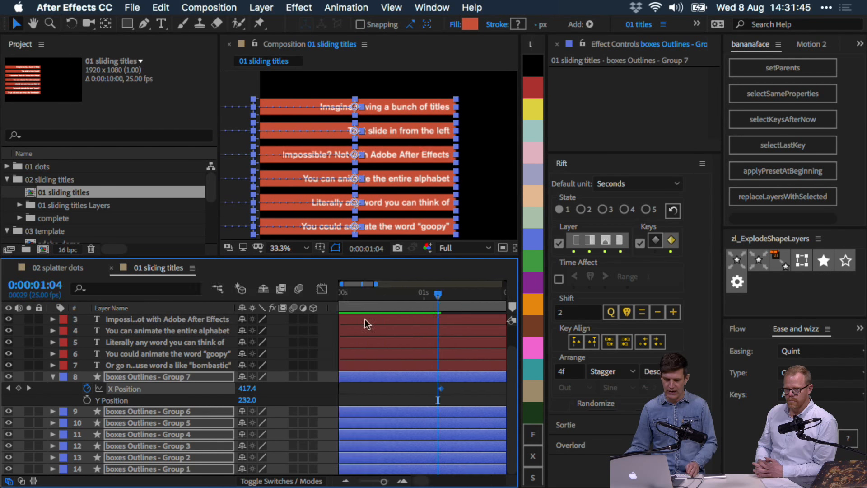
pyautogui.moveTo(404, 352); pyautogui.dragTo(436, 338)
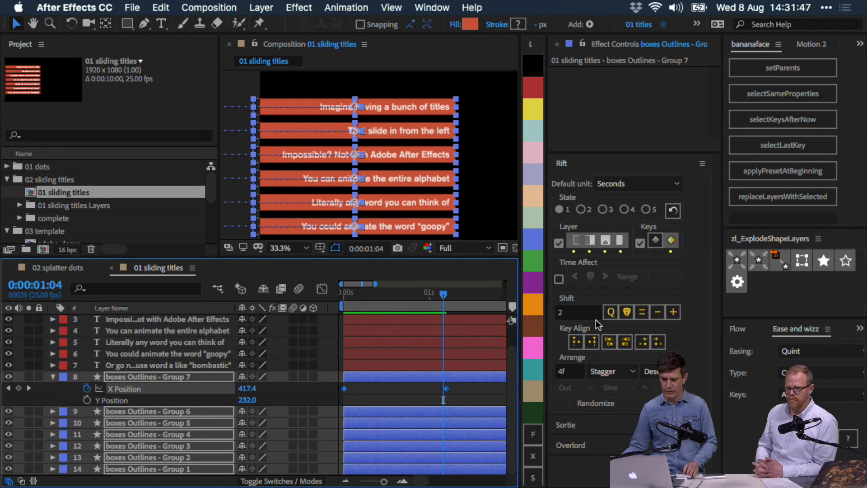
# Step: Set Rift's Arrange options to Sequence with a duration of 2s and Linear distribution
pyautogui.click(605, 371)
pyautogui.click(607, 388)
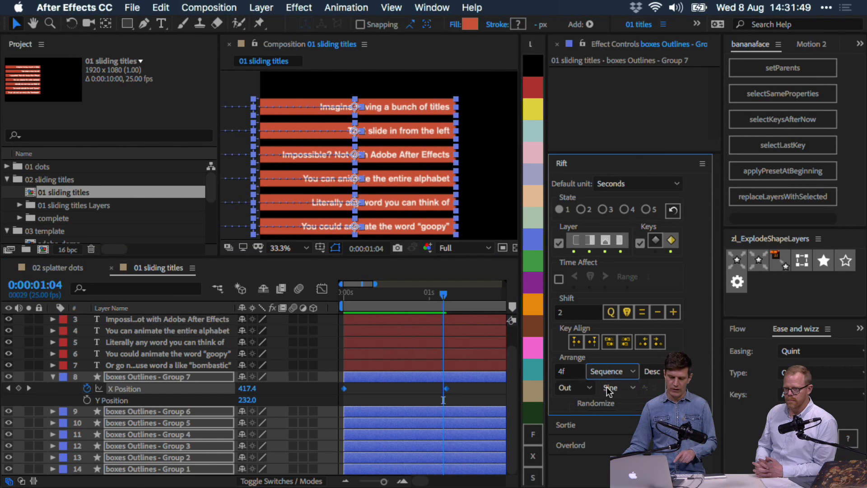
pyautogui.click(576, 376)
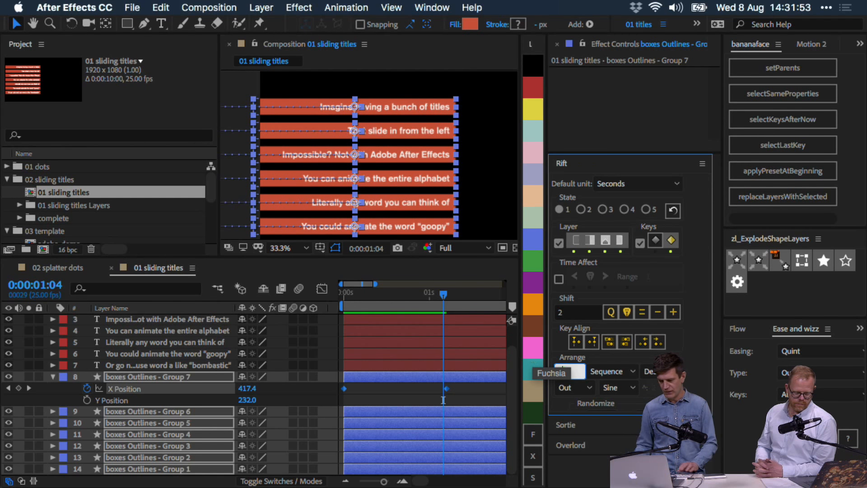
pyautogui.write('2s')
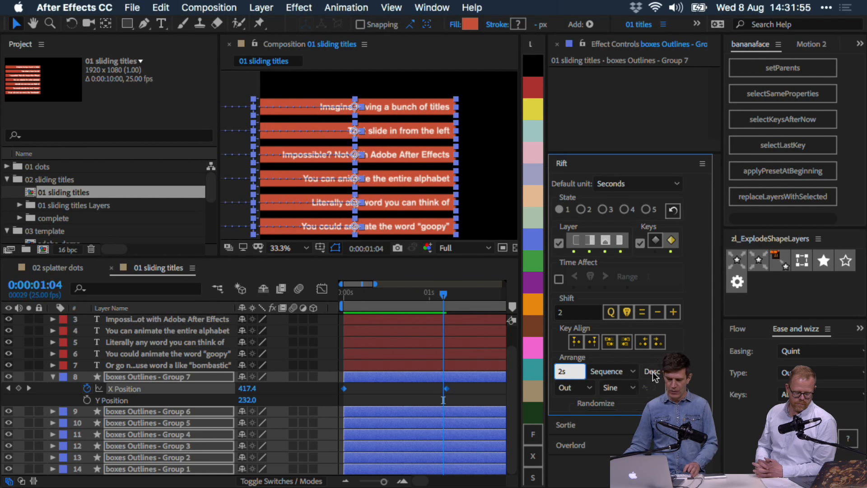
pyautogui.click(586, 389)
pyautogui.click(566, 403)
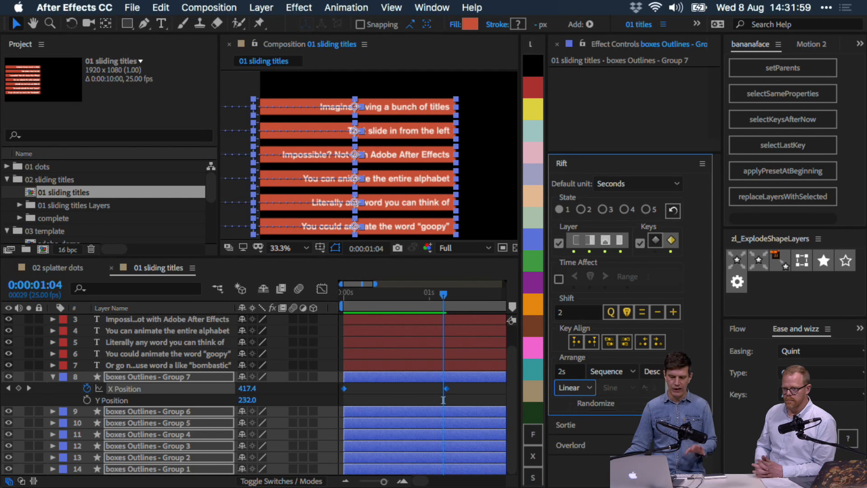
# Step: Change Rift's distribution to Out with Sine, apply the 2s sequence to the box layers, and enlarge the timeline to check the offsets
pyautogui.click(613, 371)
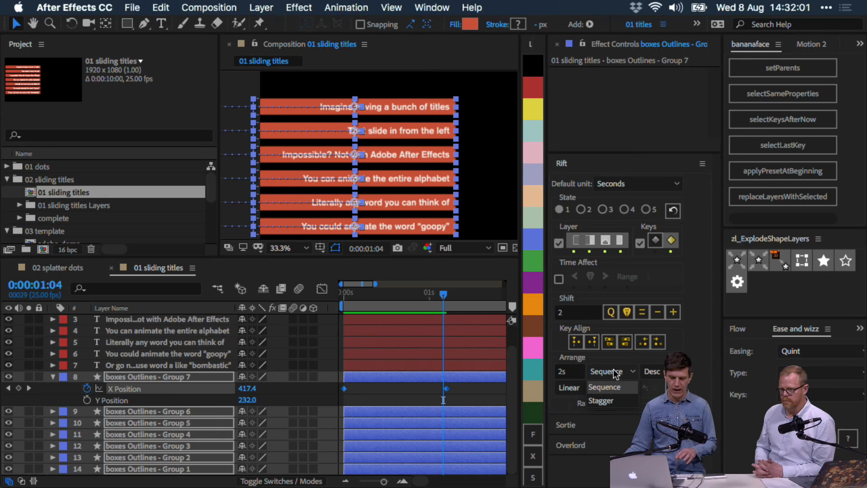
pyautogui.click(572, 388)
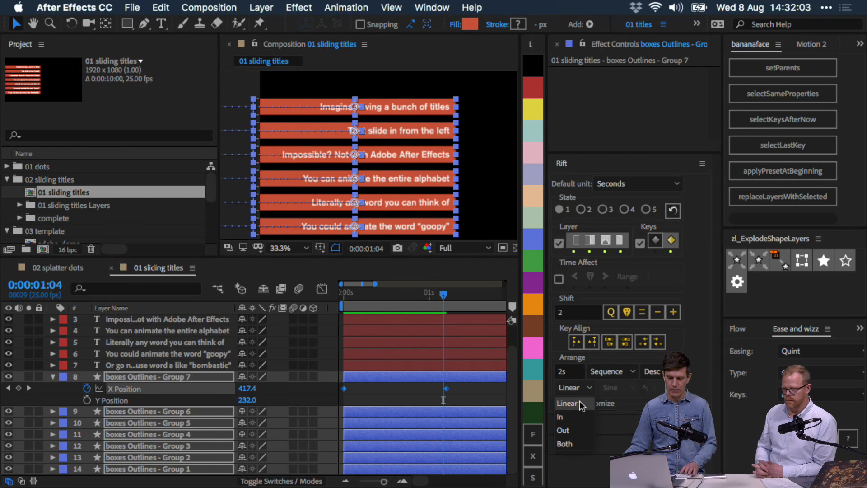
pyautogui.click(565, 430)
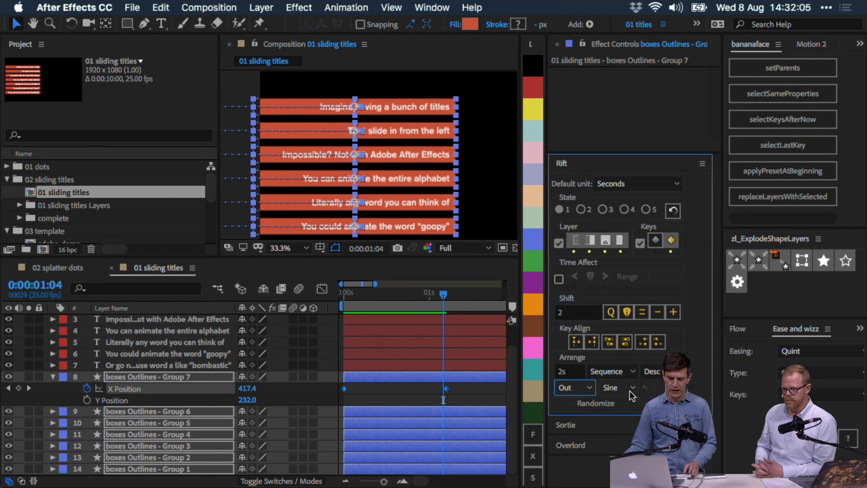
pyautogui.click(664, 383)
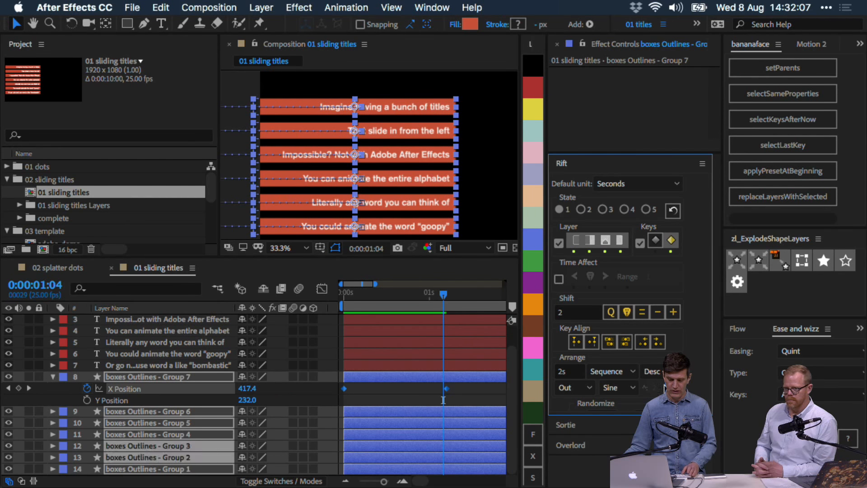
pyautogui.press('`')
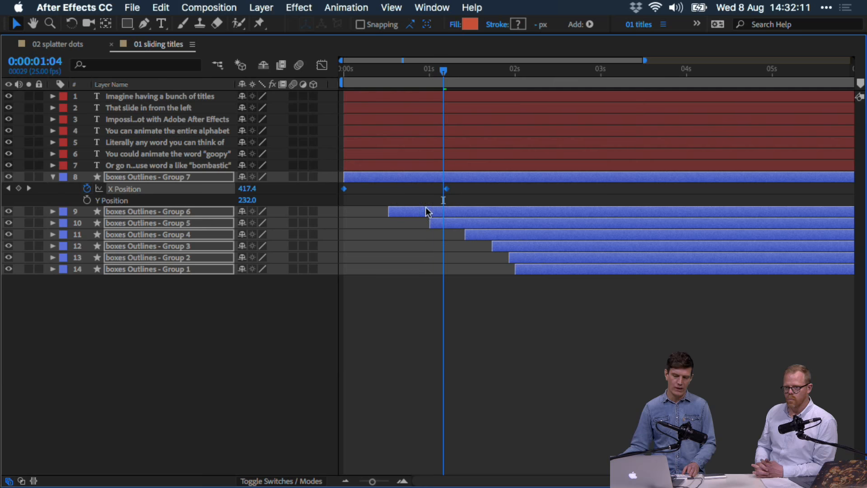
# Step: Select all red-labelled title layers, apply the same 2s Rift sequence to them, and preview the animation
pyautogui.press('super+Down')
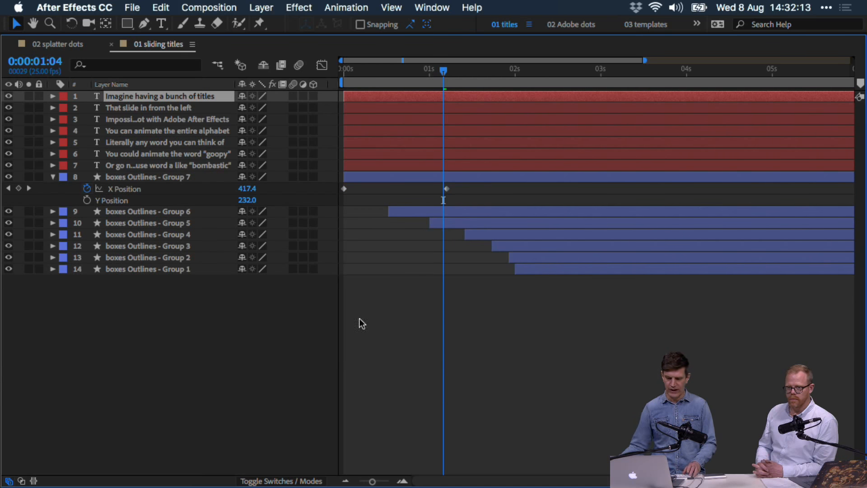
pyautogui.press('`')
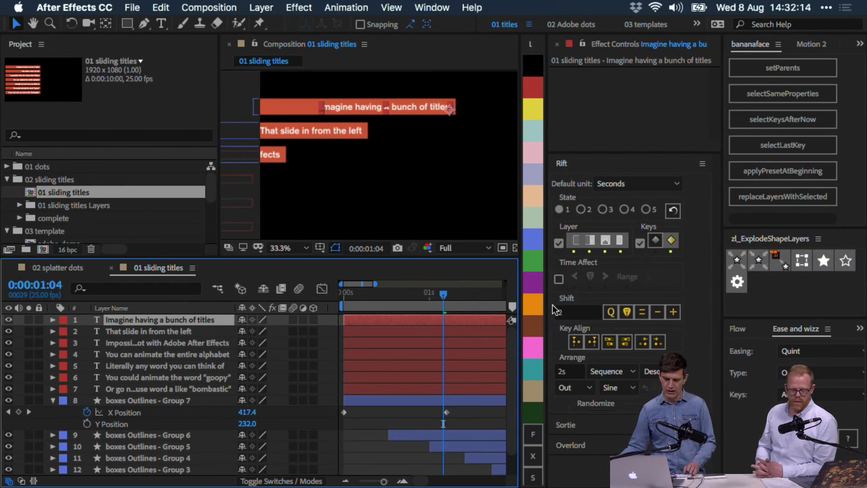
pyautogui.click(531, 91)
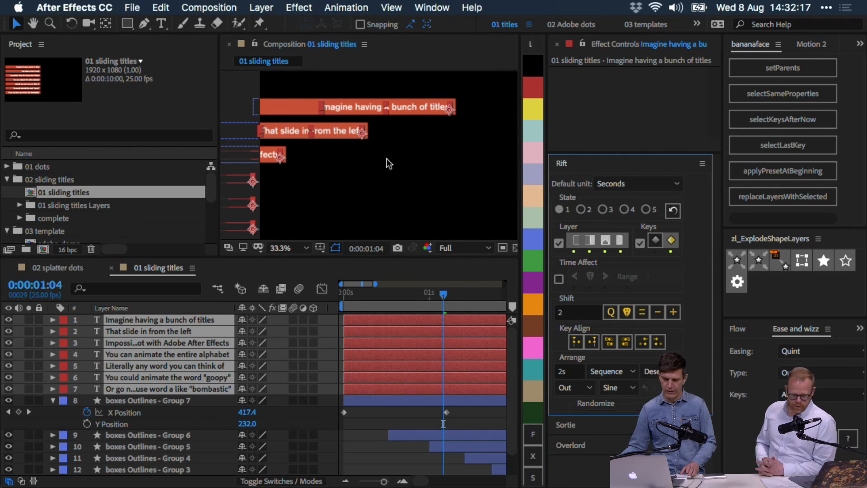
pyautogui.press('`')
pyautogui.press('space')
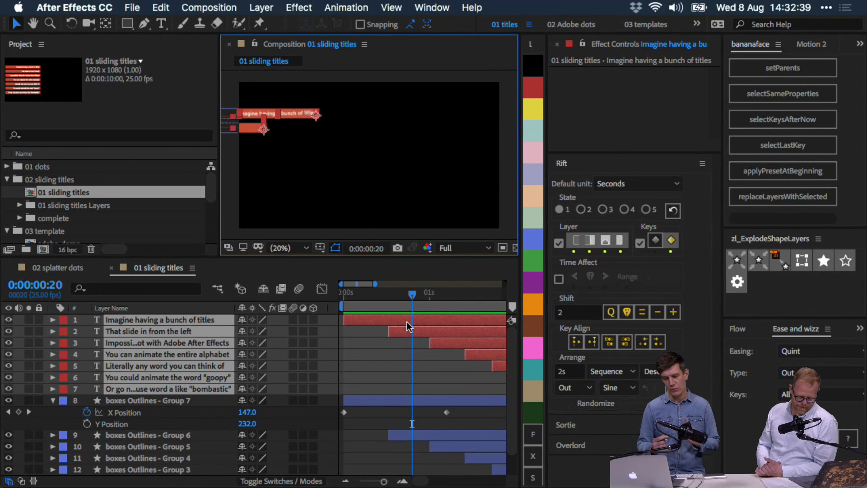
# Step: Look through Ease and Wizz's easing choices for the X Position of the boxes Outlines - Group 7 layer
pyautogui.click(133, 413)
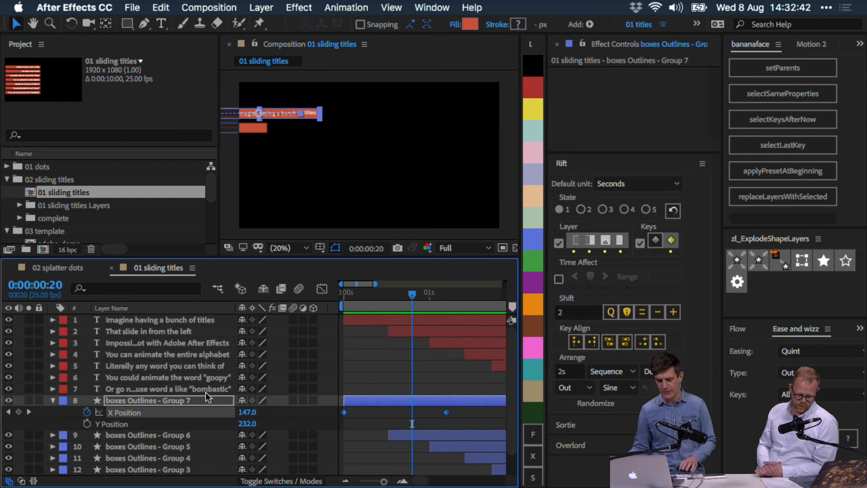
pyautogui.click(793, 351)
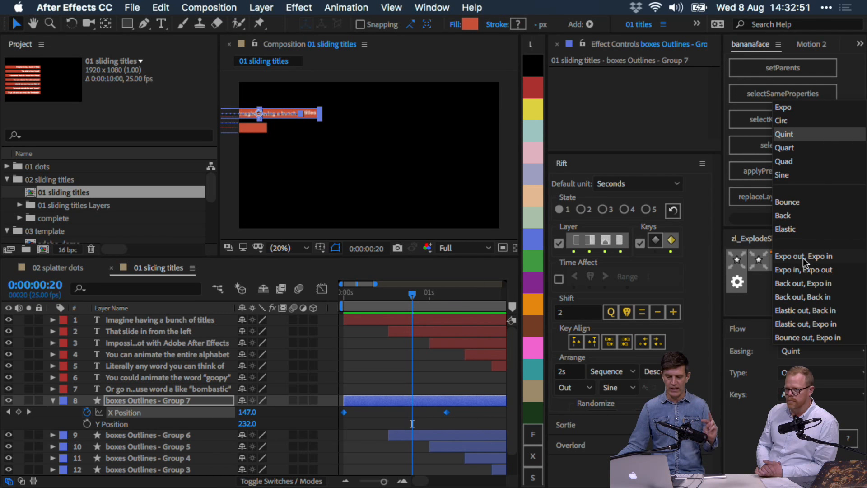
pyautogui.press('Escape')
# Step: Create a new HDTV 1080 25 composition, draw a square shape, and set a starting Position keyframe on it
pyautogui.press('super+n')
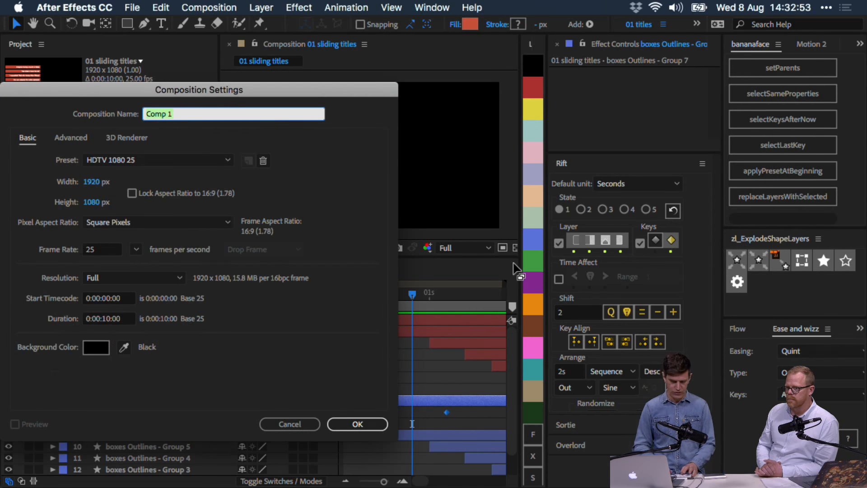
pyautogui.press('Return')
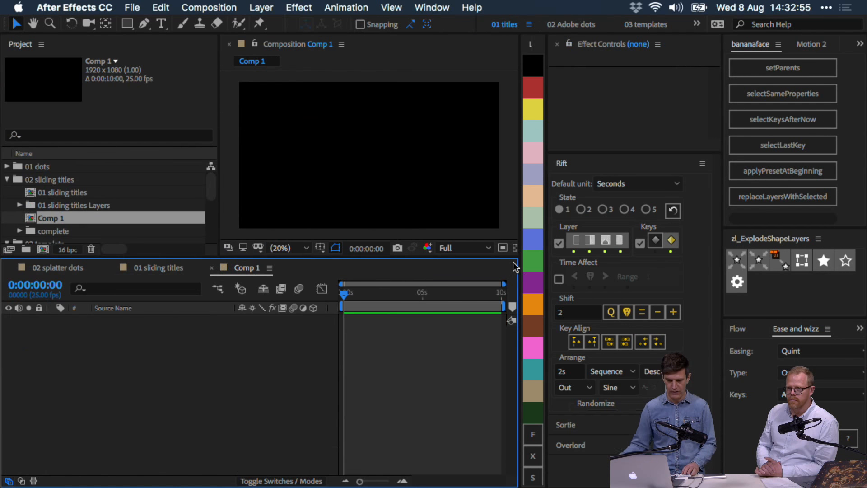
pyautogui.press('q')
pyautogui.moveTo(252, 132)
pyautogui.mouseDown()
pyautogui.moveTo(267, 166)
pyautogui.moveTo(289, 168)
pyautogui.moveTo(424, 161)
pyautogui.moveTo(446, 151)
pyautogui.mouseUp()
pyautogui.hotkey('alt', 'shift', 'p')
pyautogui.press('v')
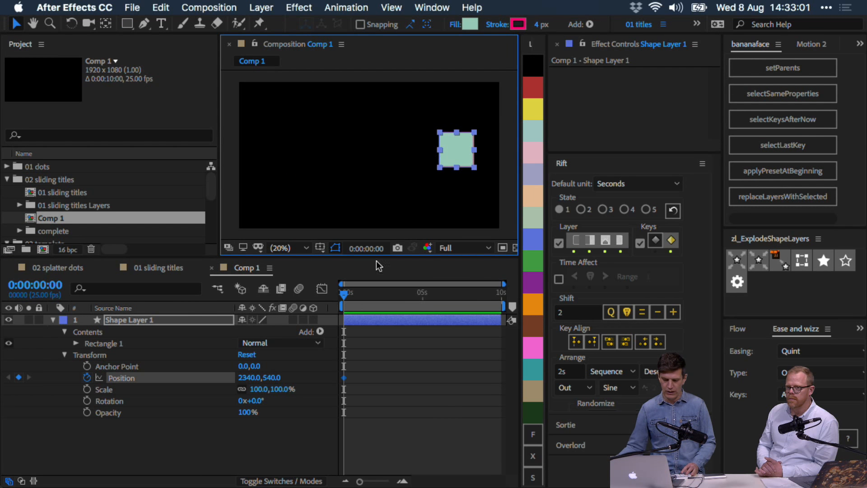
# Step: Undo the square's move, then animate it between frame edges with further Position keyframes, including ones at 0:00:05:09 and 0:00:07:18
pyautogui.press('super+z')
pyautogui.click(373, 294)
pyautogui.moveTo(320, 156); pyautogui.dragTo(448, 144)
pyautogui.click(425, 294)
pyautogui.moveTo(460, 361); pyautogui.dragTo(316, 380)
pyautogui.click(432, 128)
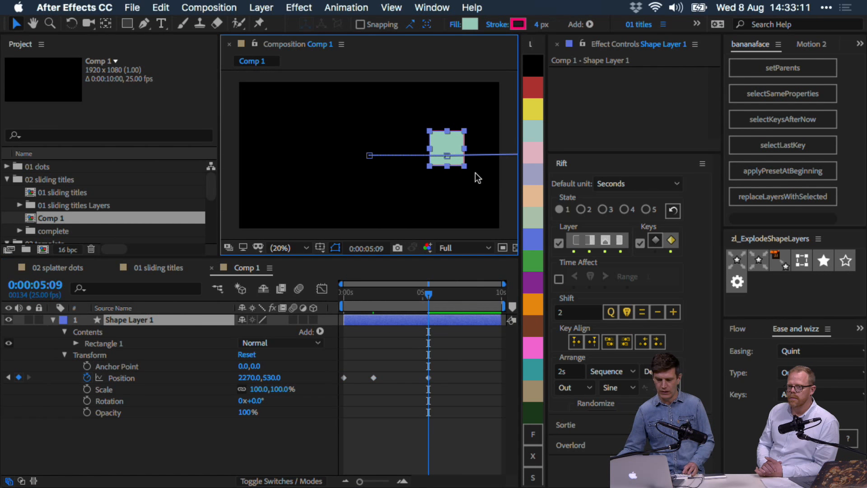
pyautogui.click(464, 308)
pyautogui.moveTo(453, 146); pyautogui.dragTo(484, 150)
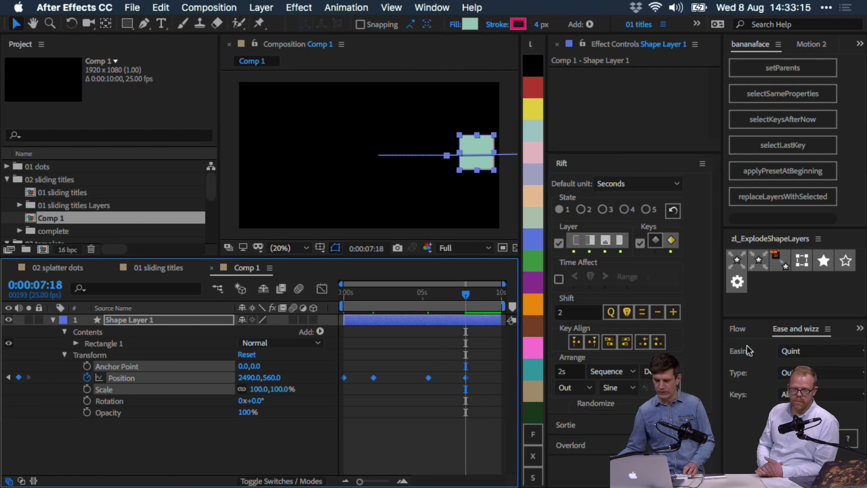
# Step: End the work area at 0:00:07:18, apply Ease and Wizz's Expo out, Expo in to the square's Position, and preview it
pyautogui.press('n')
pyautogui.click(809, 350)
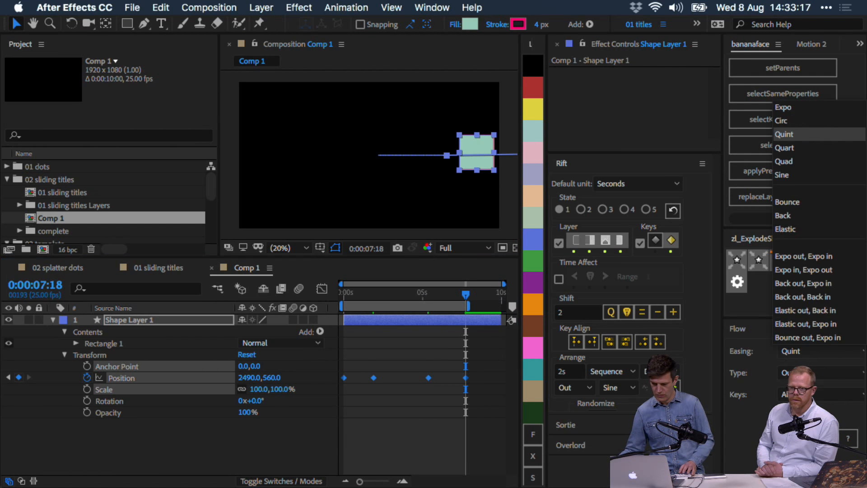
pyautogui.click(790, 257)
pyautogui.click(814, 438)
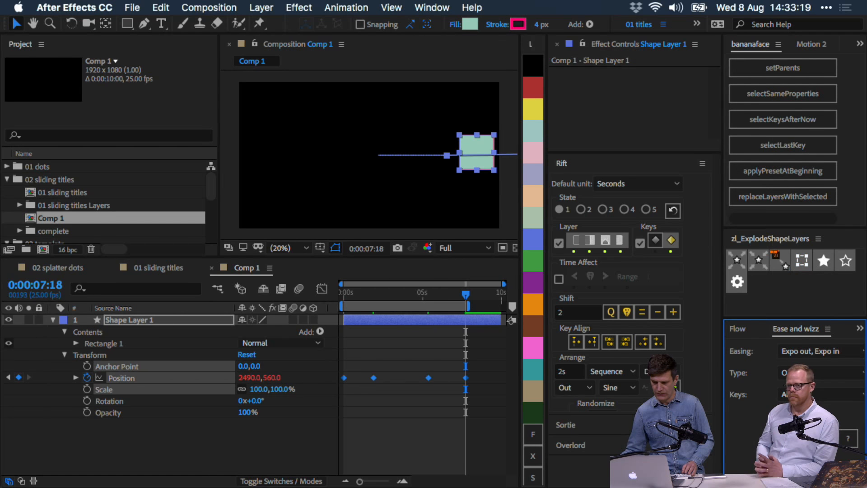
pyautogui.click(227, 354)
pyautogui.press('space')
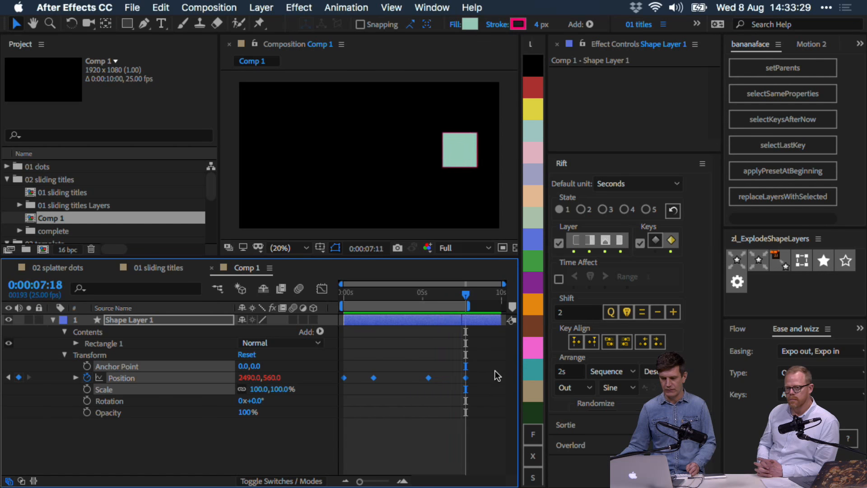
# Step: Shift the square's last two Position keyframes earlier and end the work area at 0:00:04:16
pyautogui.press('space')
pyautogui.moveTo(412, 365)
pyautogui.mouseDown()
pyautogui.moveTo(475, 387)
pyautogui.moveTo(395, 378)
pyautogui.moveTo(424, 381)
pyautogui.moveTo(415, 378)
pyautogui.mouseUp()
pyautogui.click(434, 386)
pyautogui.moveTo(408, 297); pyautogui.dragTo(416, 294)
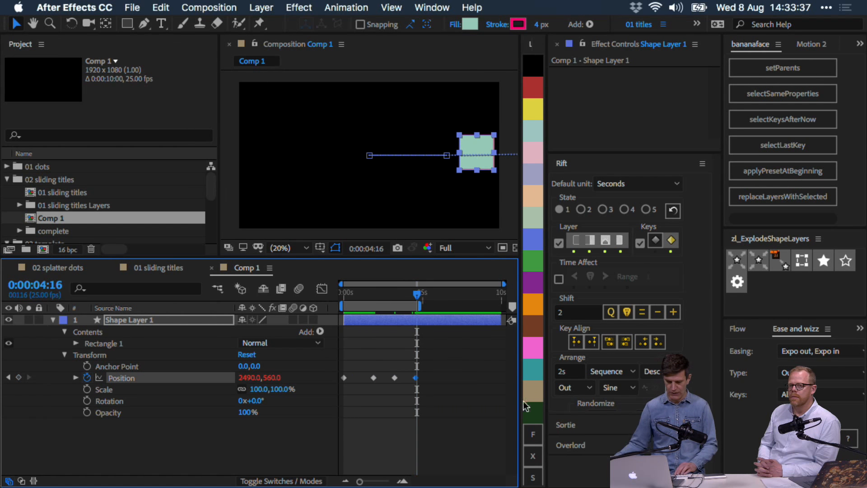
# Step: Reveal the square's Position expression in an enlarged timeline and examine its code and list of easing types
pyautogui.press('e')
pyautogui.press('e')
pyautogui.moveTo(393, 348); pyautogui.dragTo(401, 471)
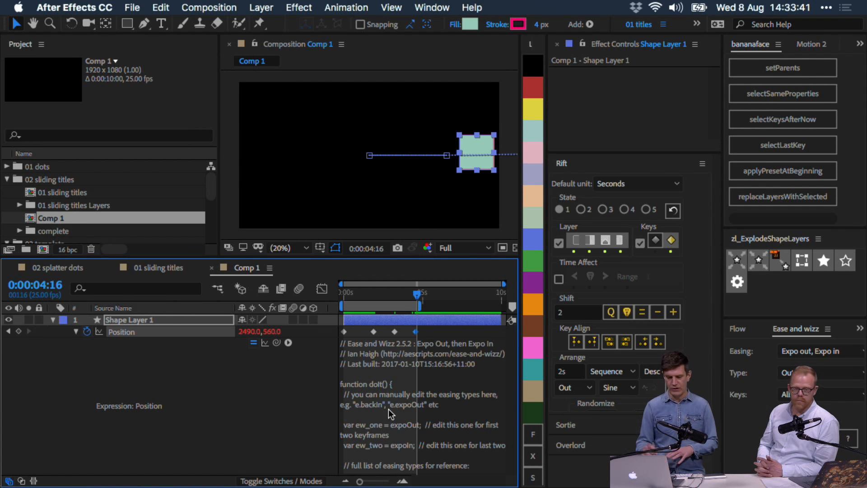
pyautogui.click(406, 400)
pyautogui.click(280, 393)
pyautogui.press('`')
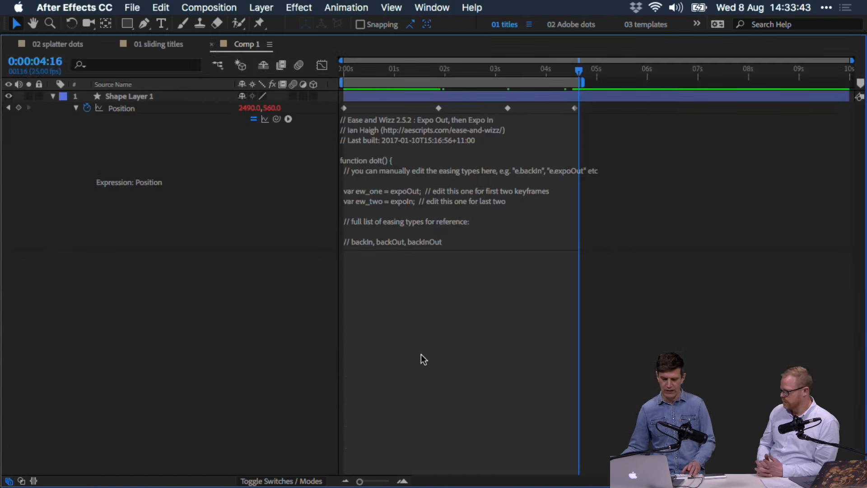
pyautogui.moveTo(444, 248); pyautogui.dragTo(424, 447)
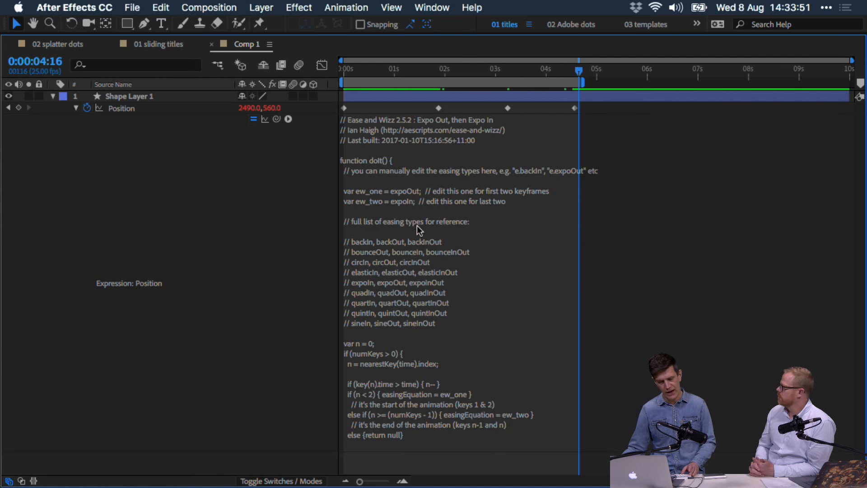
# Step: Set ew_two to elasticInOut in the Position expression, restore the normal layout, and preview the motion
pyautogui.click(400, 255)
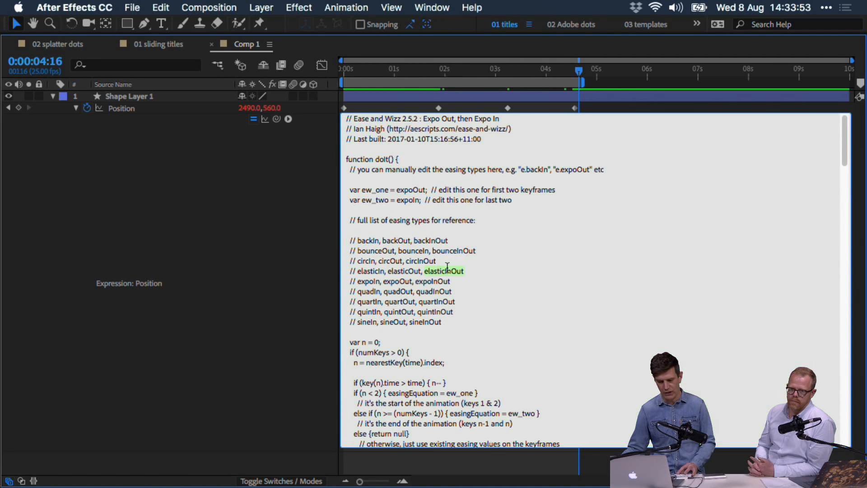
pyautogui.doubleClick(407, 200)
pyautogui.write('elasticInOut')
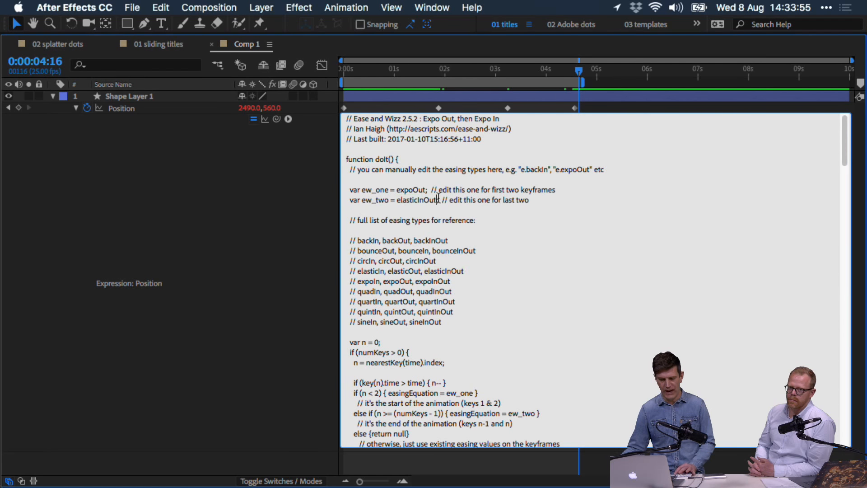
pyautogui.press('KP_Enter')
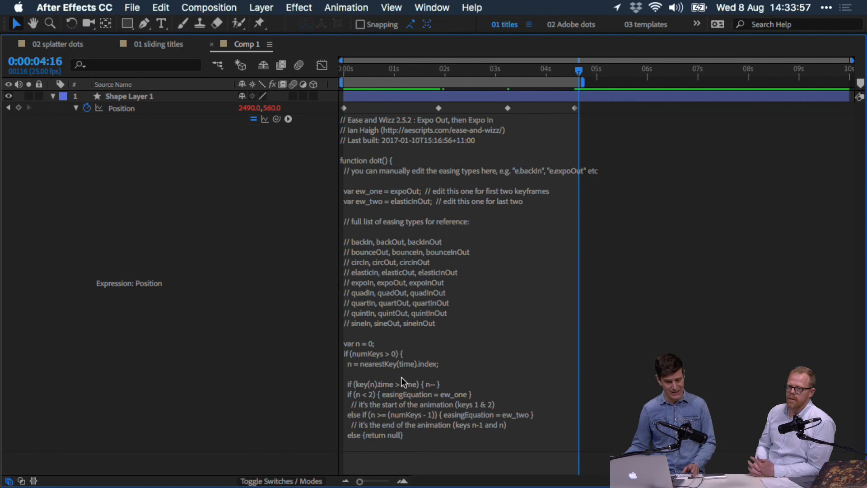
pyautogui.press('`')
pyautogui.press('space')
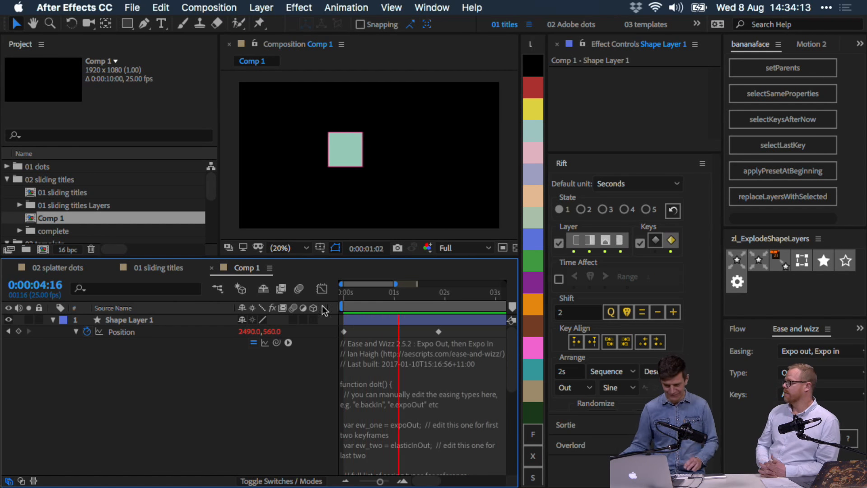
# Step: Delete the Comp 1 test composition from the project
pyautogui.click(87, 221)
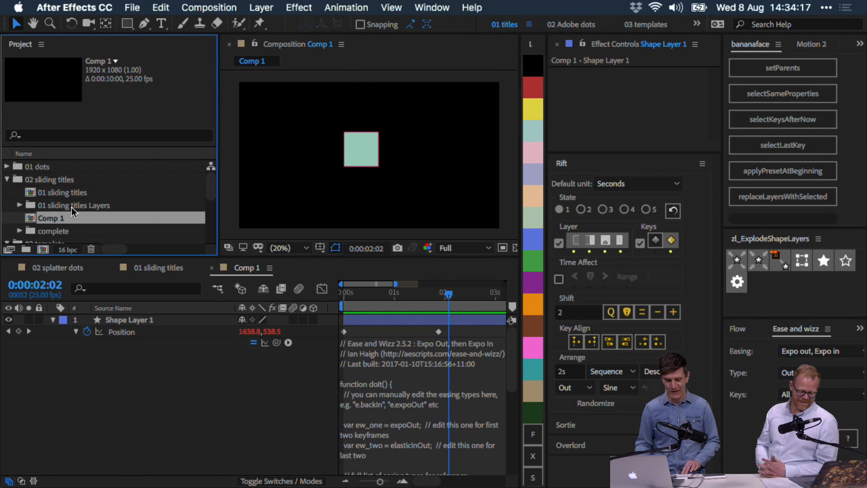
pyautogui.press('Delete')
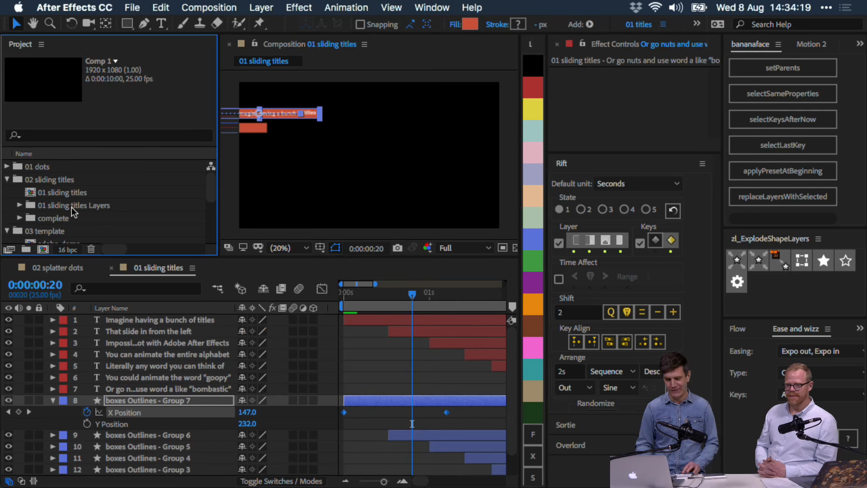
# Step: Preview the sliding titles animation in an enlarged composition viewer
pyautogui.click(384, 368)
pyautogui.press('space')
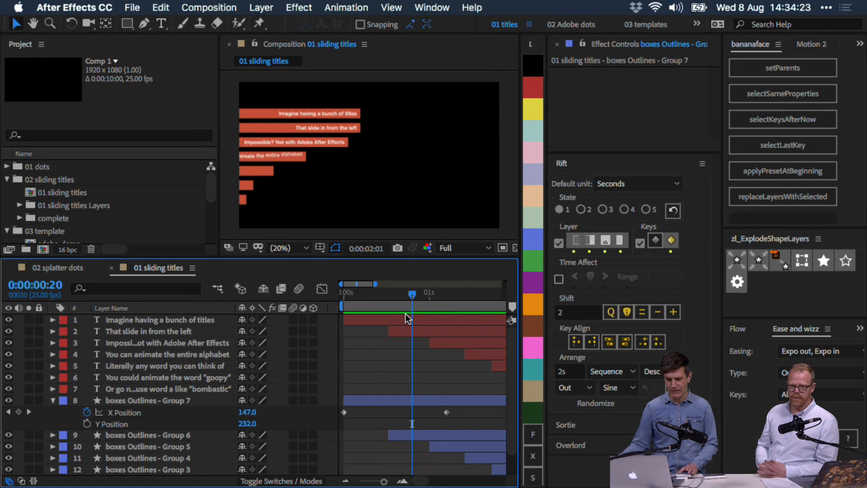
pyautogui.press('`')
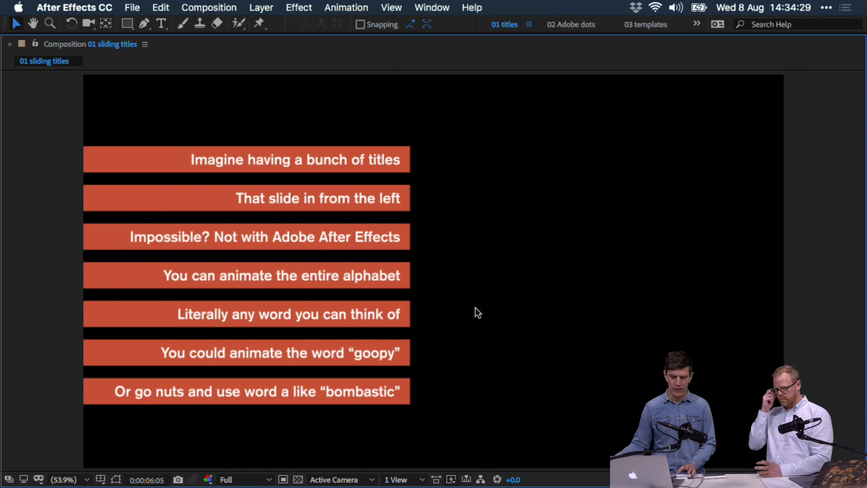
# Step: Reveal the X Position keyframes of all seven box layers in the enlarged timeline and select them
pyautogui.press('`')
pyautogui.press('`')
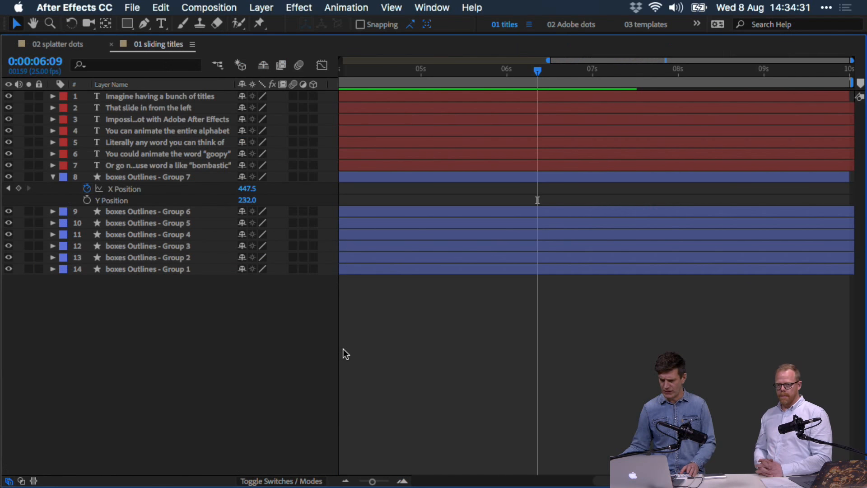
pyautogui.press('u')
pyautogui.moveTo(167, 391); pyautogui.dragTo(121, 202)
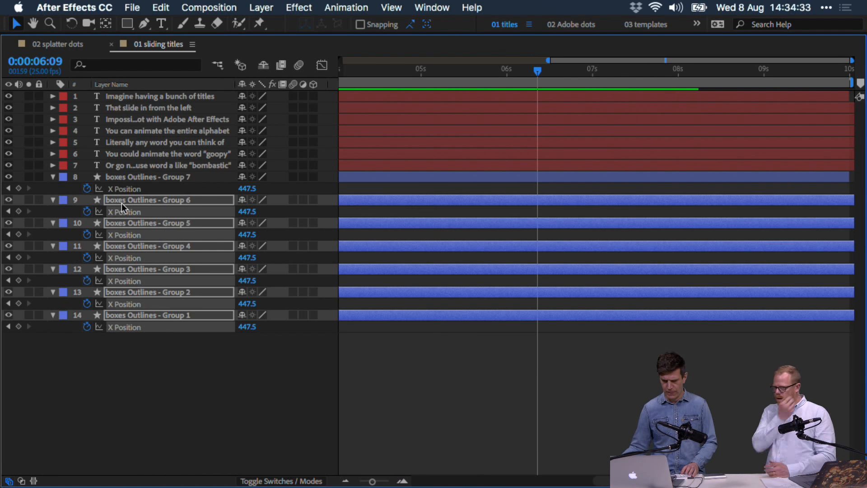
pyautogui.press('Home')
pyautogui.moveTo(667, 402); pyautogui.dragTo(404, 157)
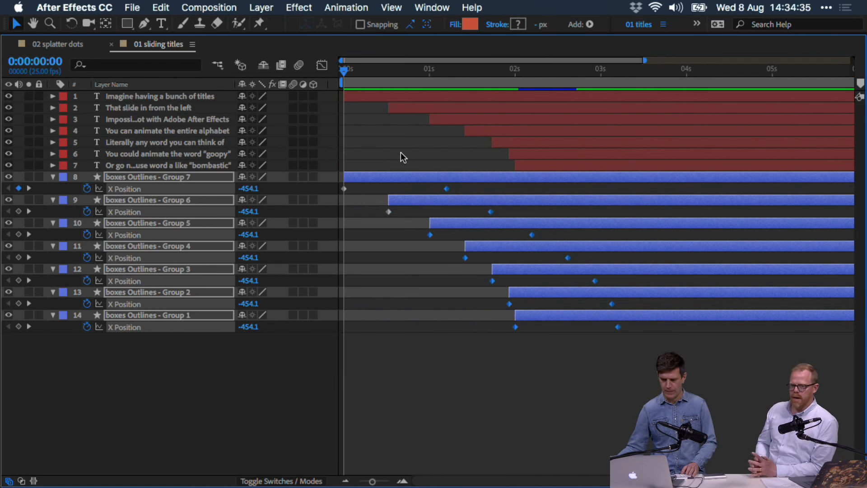
pyautogui.press('`')
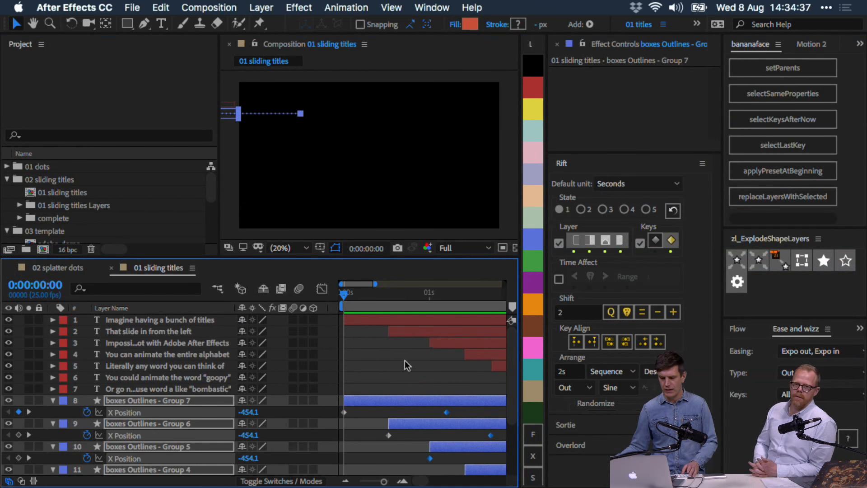
# Step: Apply Ease and Wizz's Quart easing to the X Position keyframes of all box layers
pyautogui.hscroll(2, 408, 363)
pyautogui.scroll(-4, 416, 358)
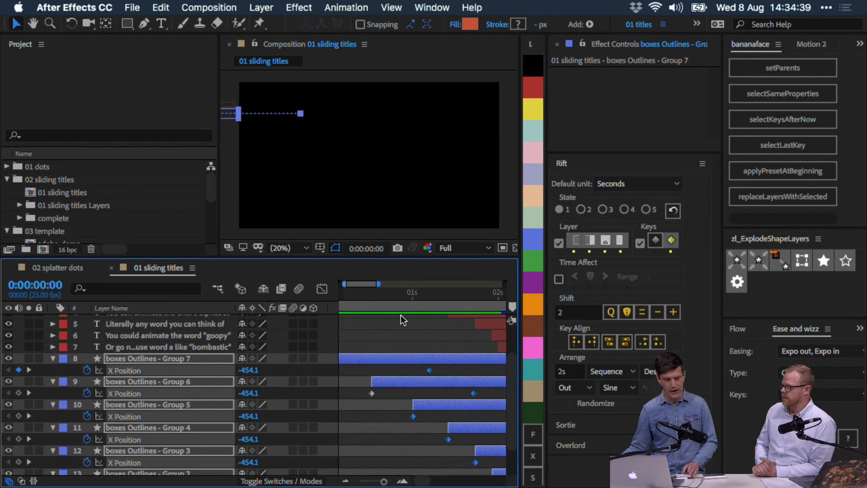
pyautogui.click(812, 351)
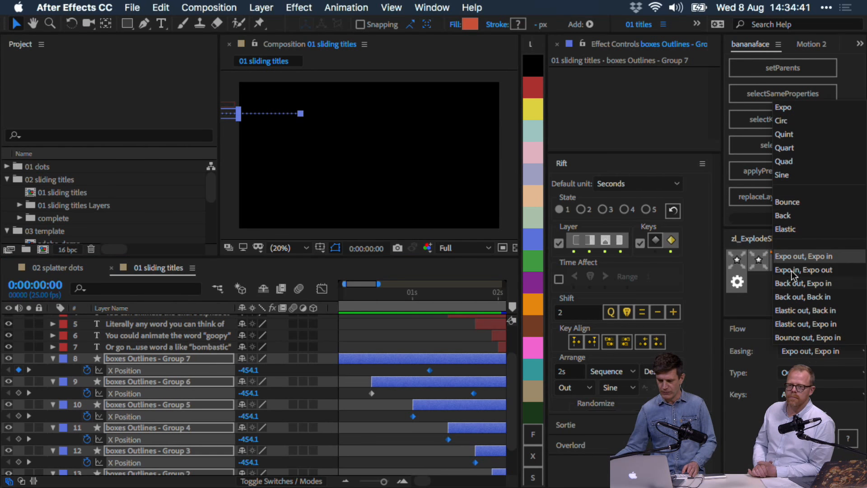
pyautogui.click(804, 149)
pyautogui.click(782, 145)
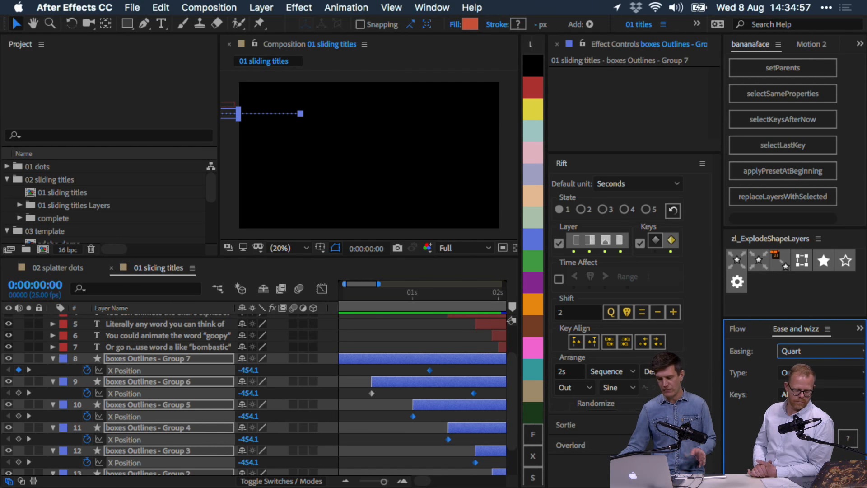
pyautogui.click(805, 437)
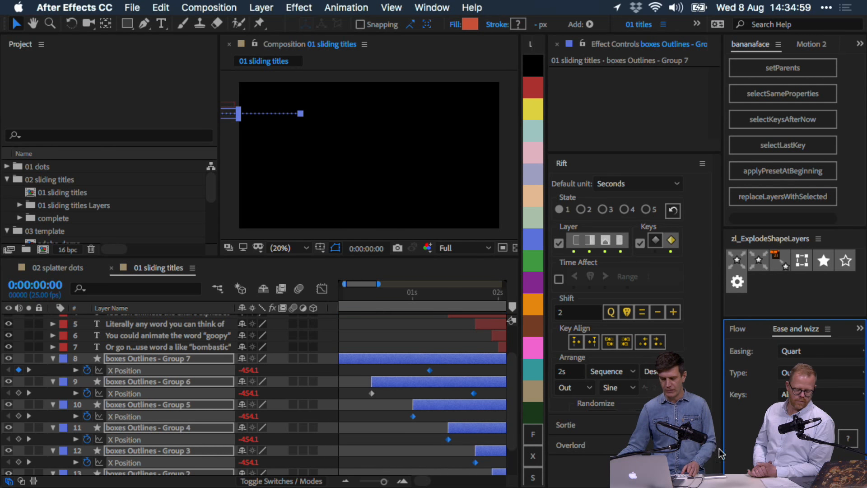
# Step: End the work area at 0:00:03:20 and preview the eased sliding titles
pyautogui.moveTo(401, 332); pyautogui.dragTo(363, 318)
pyautogui.press('-')
pyautogui.press('-')
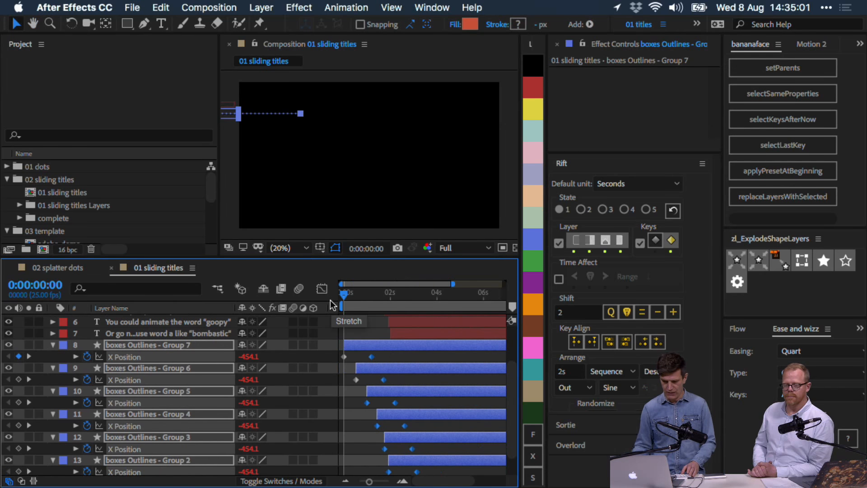
pyautogui.moveTo(457, 295); pyautogui.dragTo(433, 293)
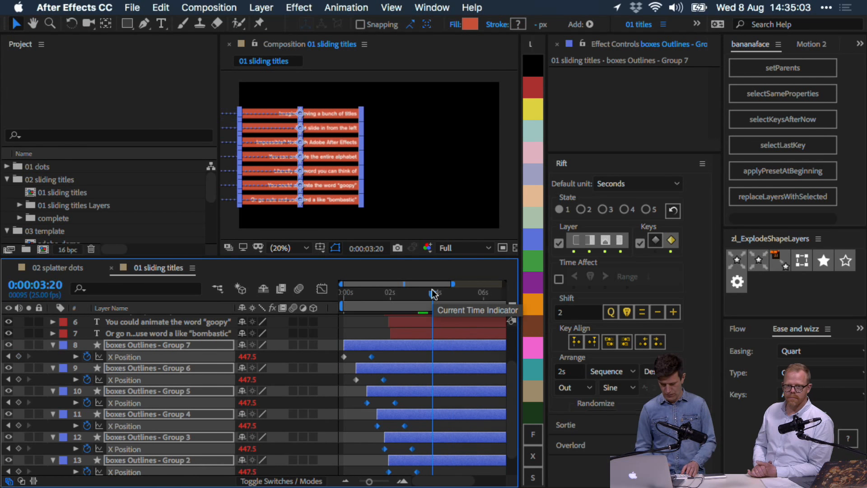
pyautogui.press('space')
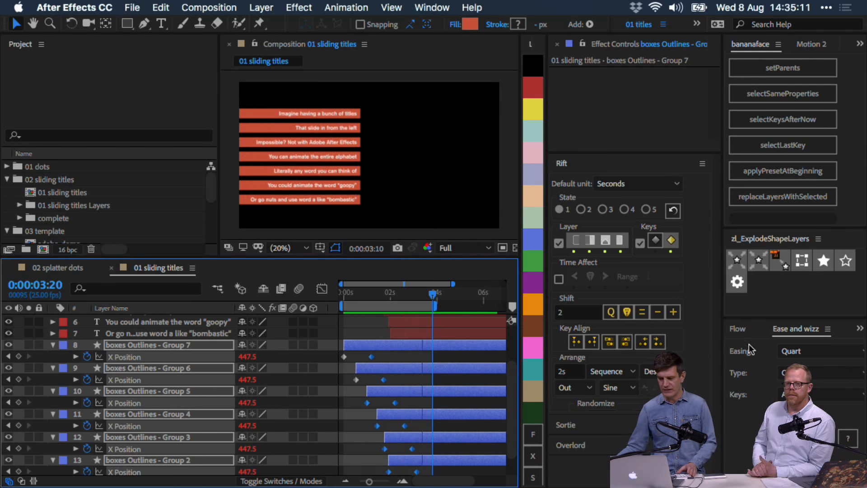
# Step: Bring up the Flow easing tool and enlarge it to show its curve editor and presets
pyautogui.click(739, 329)
pyautogui.moveTo(784, 318); pyautogui.dragTo(785, 232)
pyautogui.scroll(-5, 783, 447)
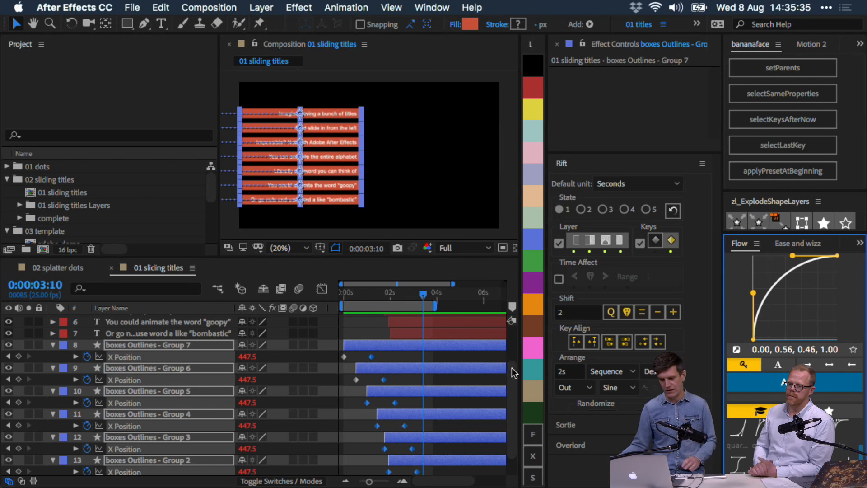
pyautogui.click(430, 269)
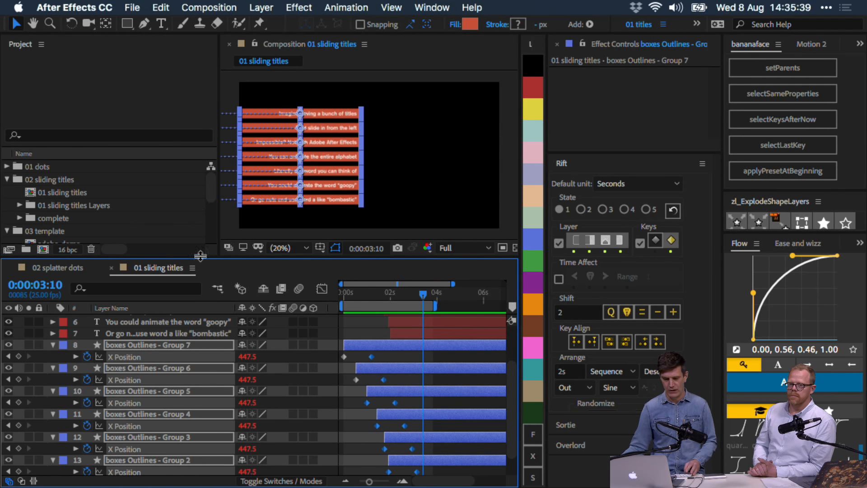
# Step: Collapse the 02 sliding titles folder in the project and preview the sliding titles composition
pyautogui.doubleClick(71, 182)
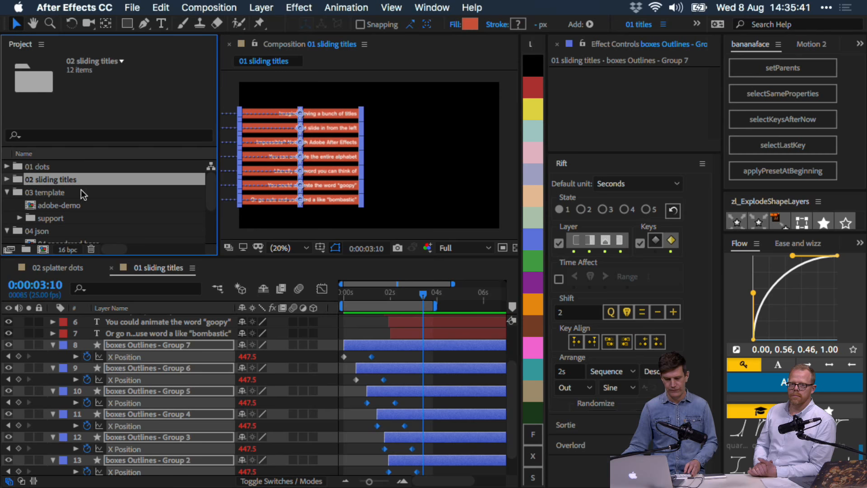
pyautogui.click(427, 175)
pyautogui.press('space')
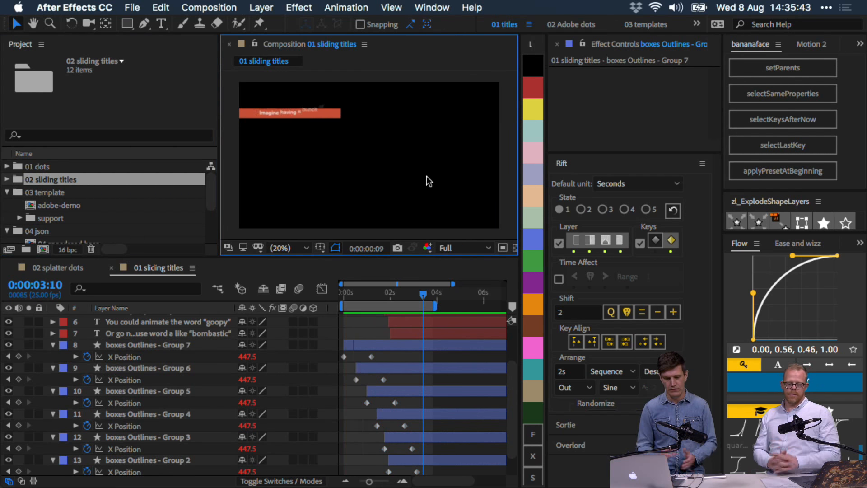
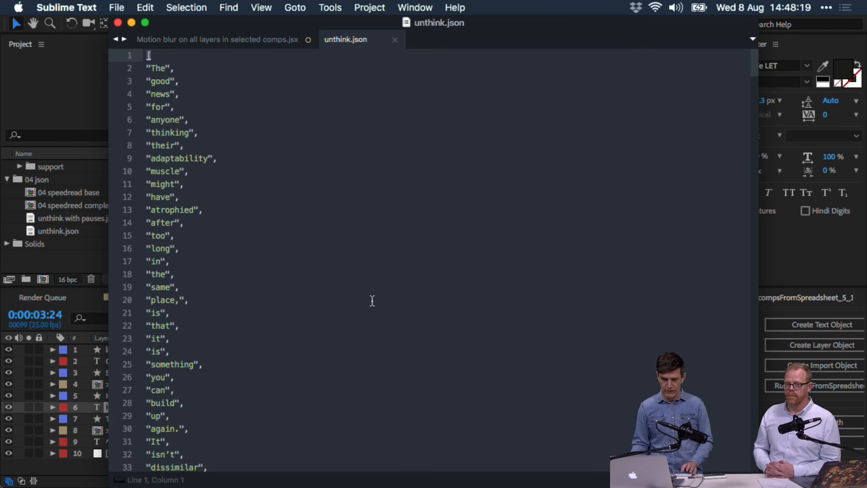
# Step: Examine the word list in unthink.json through to its end and return to its first line
pyautogui.press('pagedown')
pyautogui.press('pagedown')
pyautogui.press('pagedown')
pyautogui.press('pagedown')
pyautogui.press('super+Down')
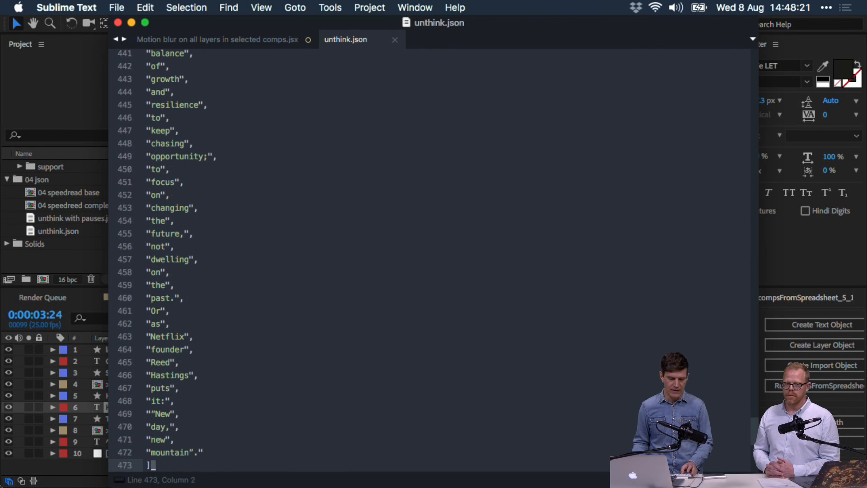
pyautogui.press('super+Up')
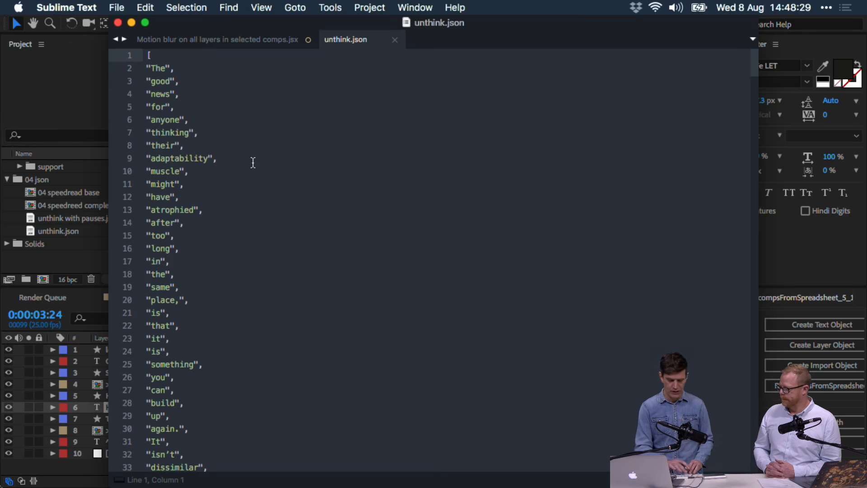
# Step: Switch to After Effects and open the 04 speedread base composition with no layer selected
pyautogui.press('super+Tab')
pyautogui.rightClick(95, 191)
pyautogui.click(85, 189)
pyautogui.doubleClick(109, 190)
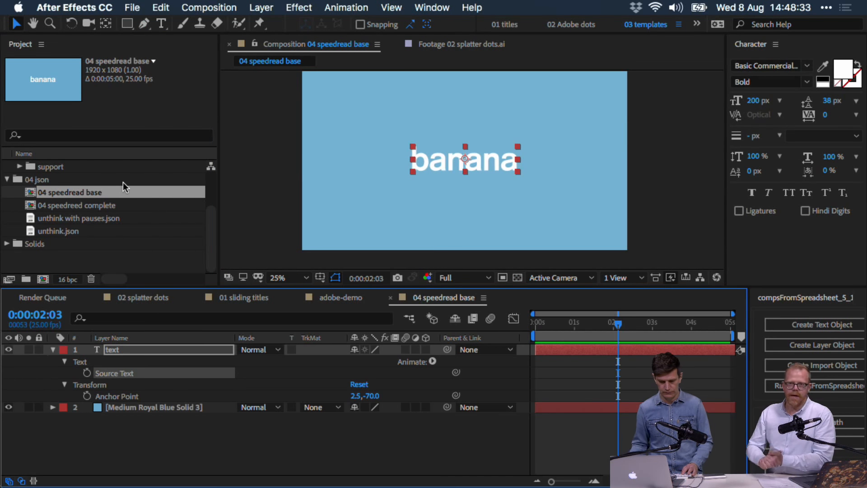
pyautogui.click(189, 437)
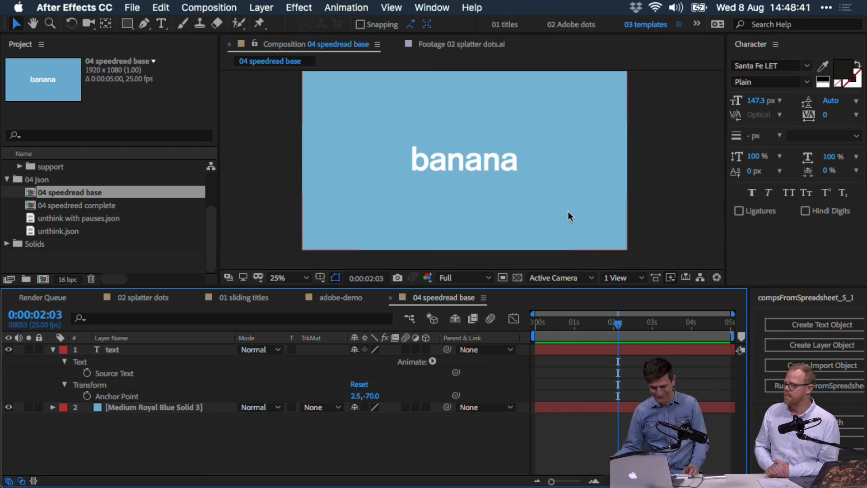
# Step: Inspect the banana text in a maximized composition view at 200% zoom, then restore the normal layout
pyautogui.press('`')
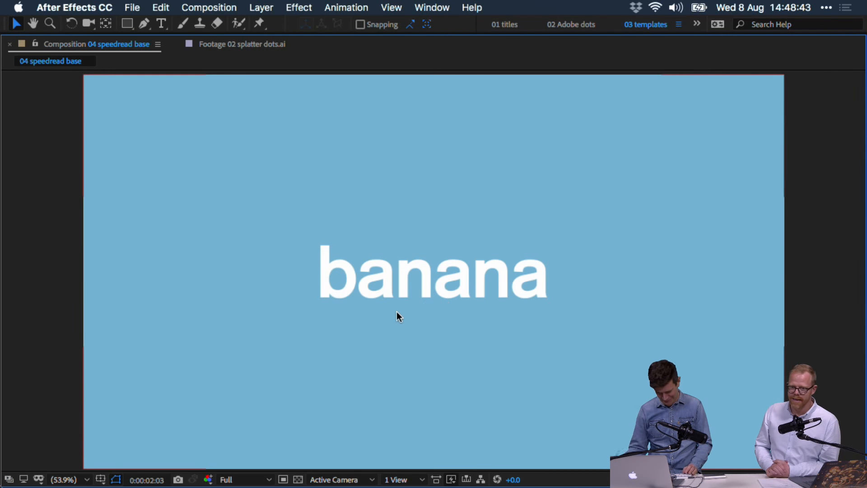
pyautogui.press('.')
pyautogui.press('.')
pyautogui.press('.')
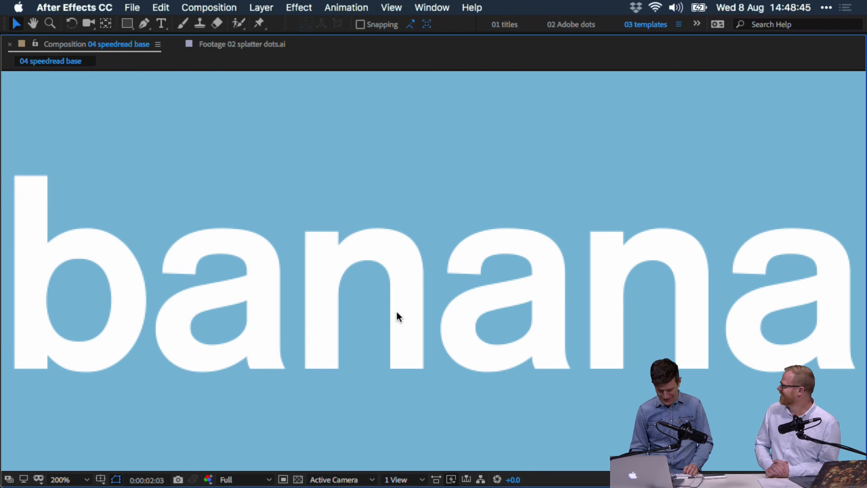
pyautogui.press('/')
pyautogui.press('`')
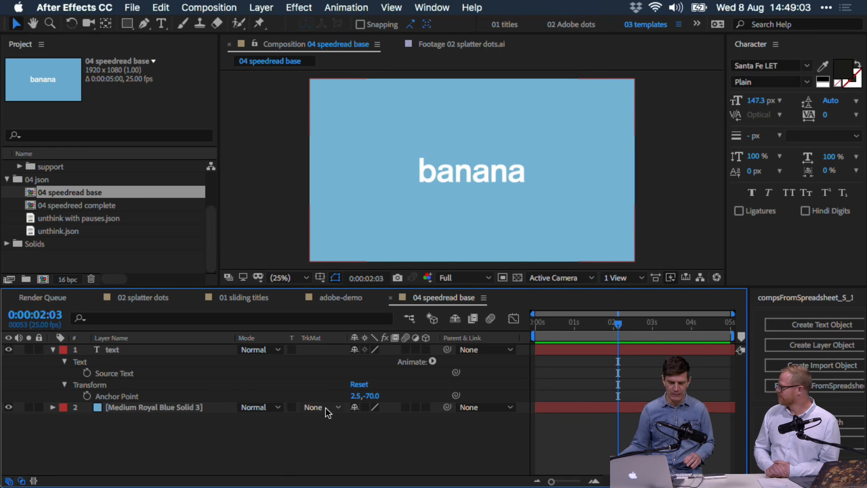
# Step: With the playhead at the composition's start, begin a Source Text expression on the text layer reading var json = footage("unthink.json")
pyautogui.click(69, 232)
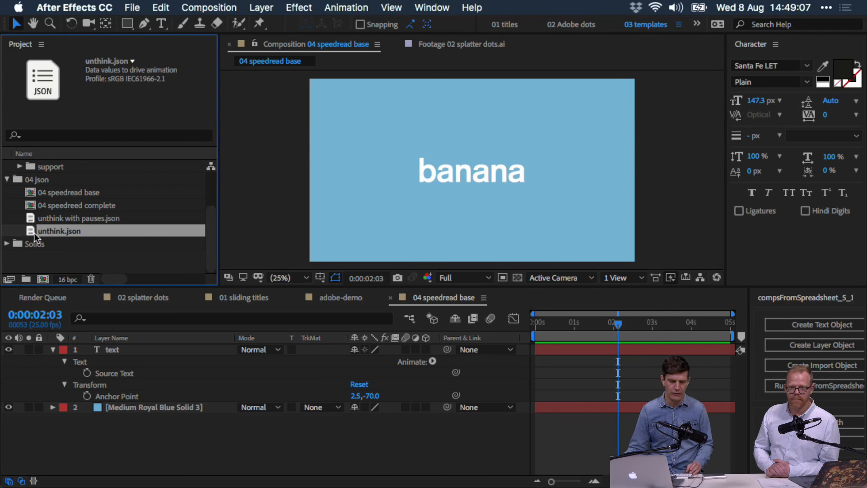
pyautogui.click(159, 348)
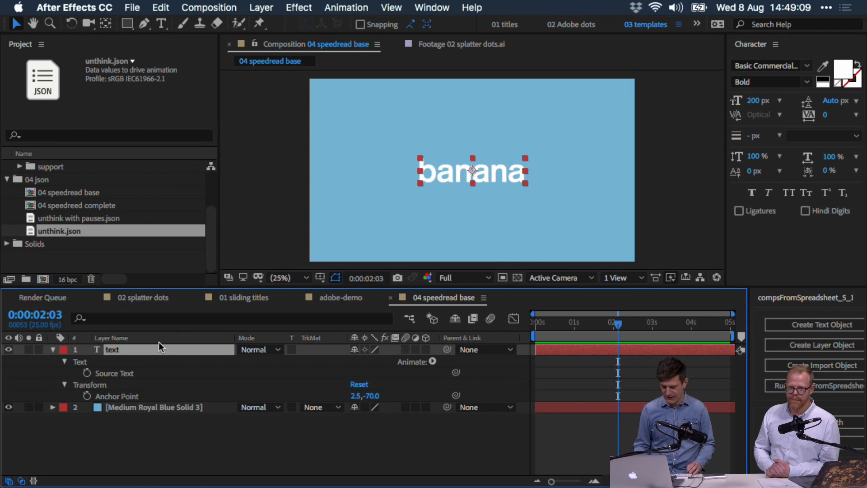
pyautogui.press('Home')
pyautogui.click(185, 454)
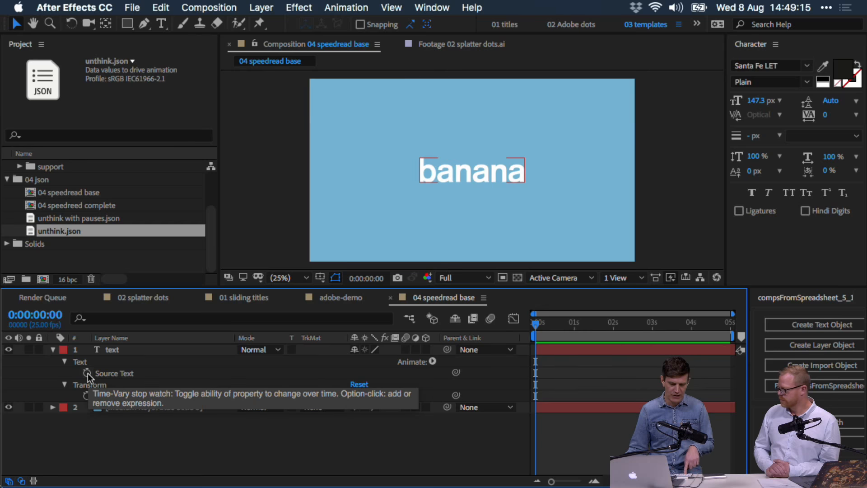
pyautogui.keyDown('alt'); pyautogui.click(88, 374); pyautogui.keyUp('alt')
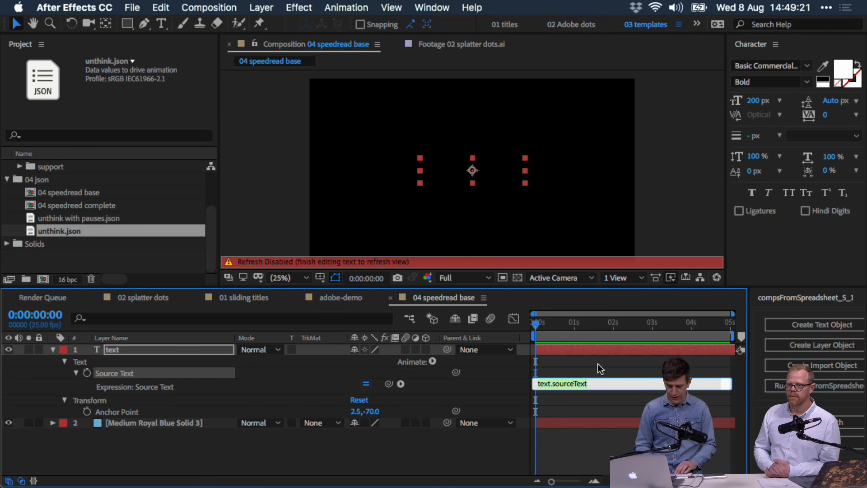
pyautogui.write('var json')
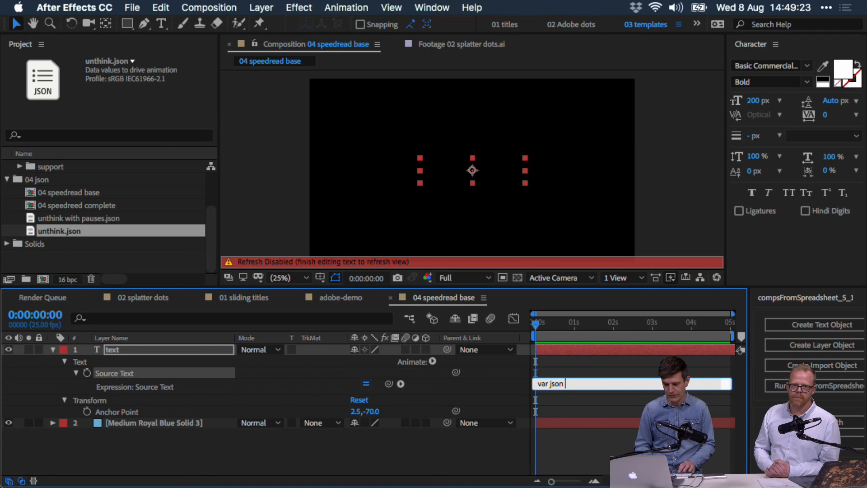
pyautogui.write(' -')
pyautogui.press('BackSpace')
pyautogui.press('BackSpace')
pyautogui.write('=')
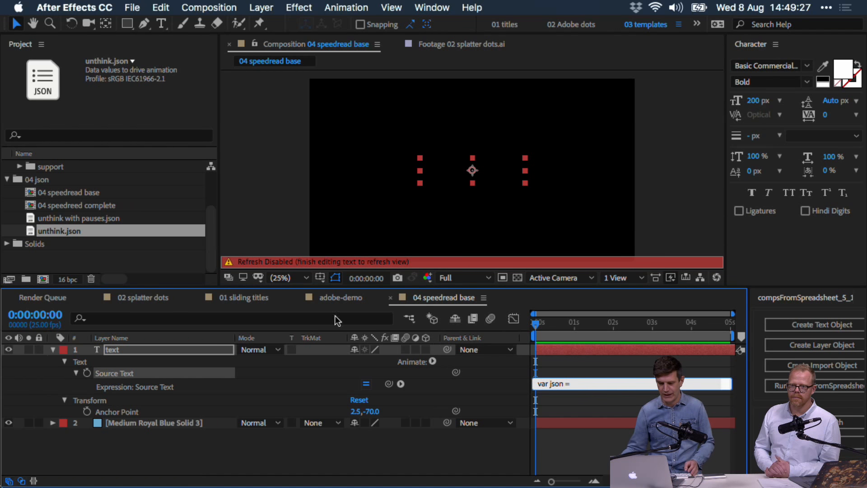
pyautogui.moveTo(390, 384); pyautogui.dragTo(64, 234)
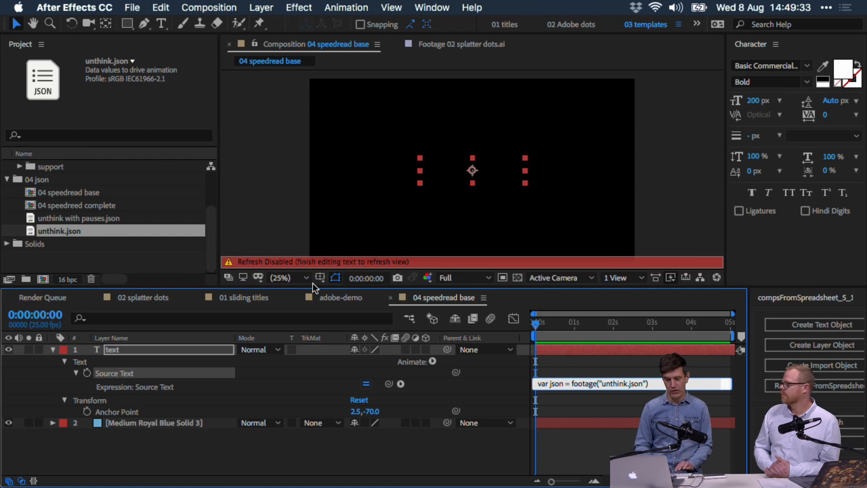
# Step: Complete the expression's first line with .sourceData; and start a new line below it
pyautogui.write(';.sou')
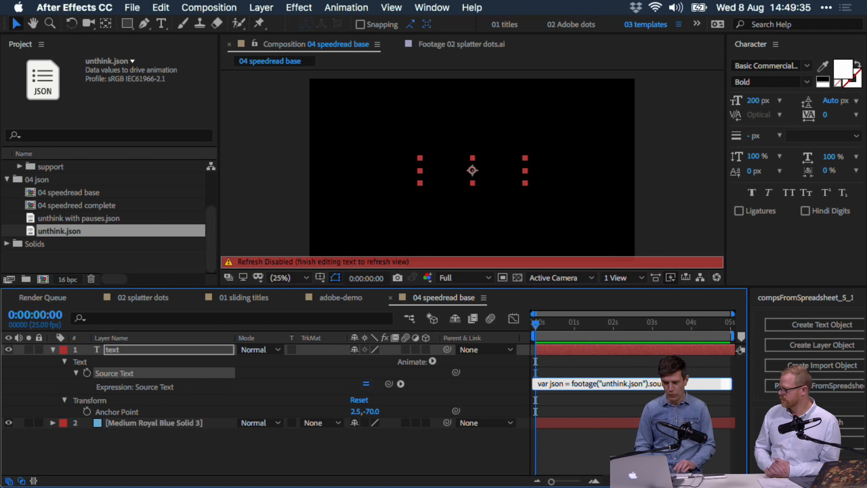
pyautogui.write('rc')
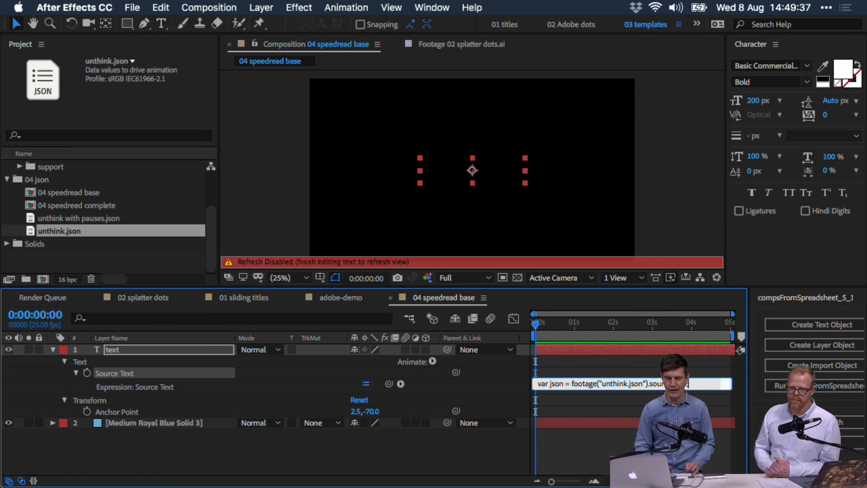
pyautogui.write('eData')
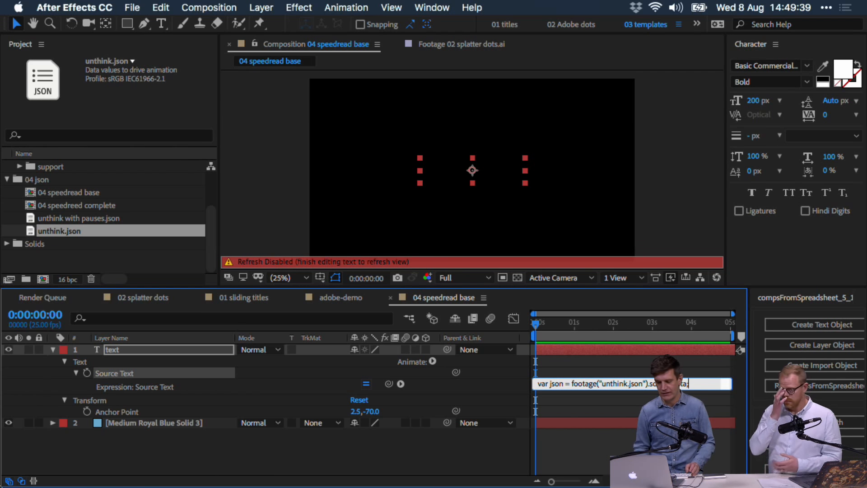
pyautogui.press('Return')
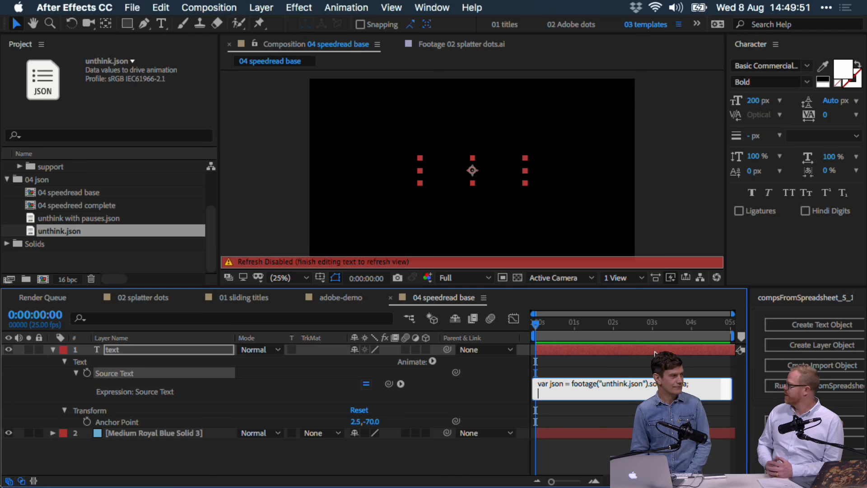
pyautogui.press('Return')
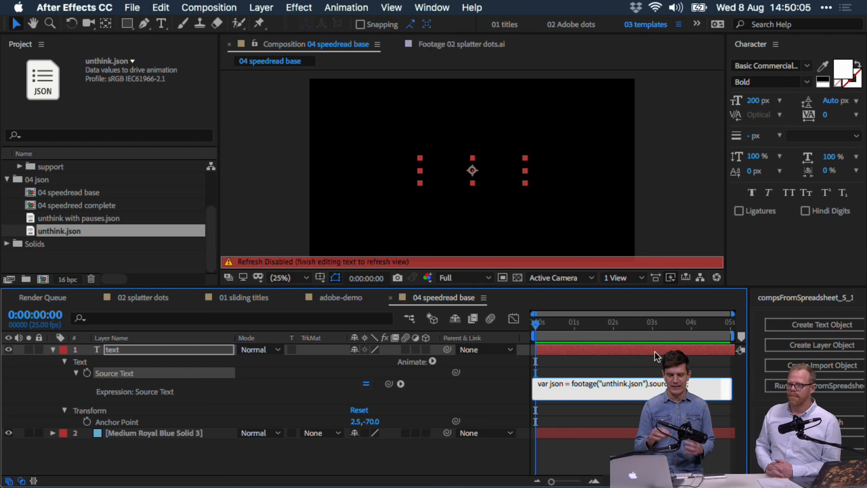
# Step: Switch to Sublime Text and examine the last entries of the word list in unthink.json
pyautogui.press('super+Tab')
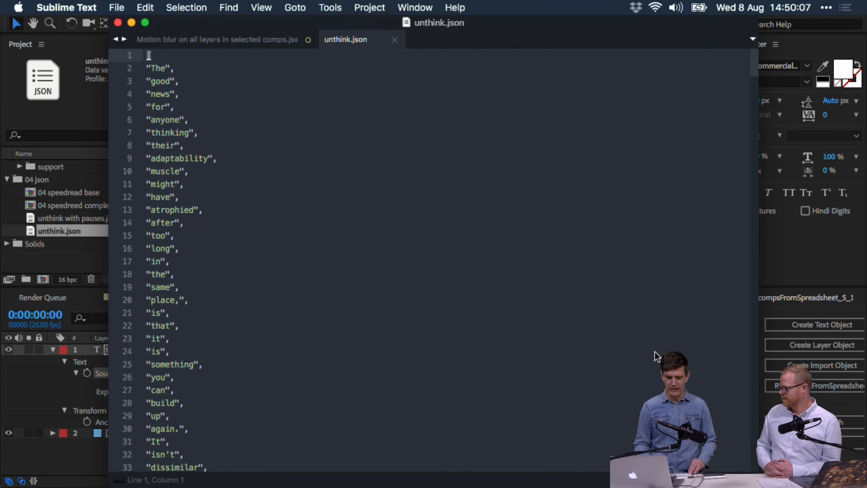
pyautogui.press('super+Down')
pyautogui.press('Up')
pyautogui.press('Right')
pyautogui.press('Right')
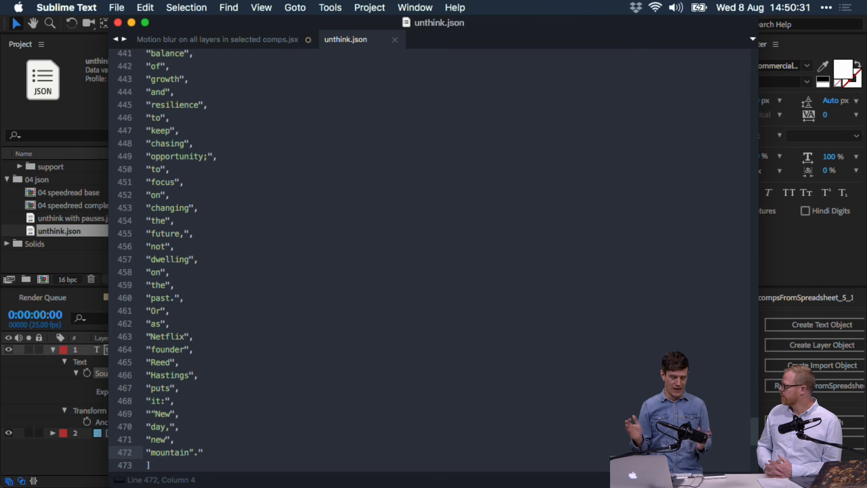
# Step: Switch back to After Effects and add json[85] as the second line of the Source Text expression
pyautogui.press('super+Tab')
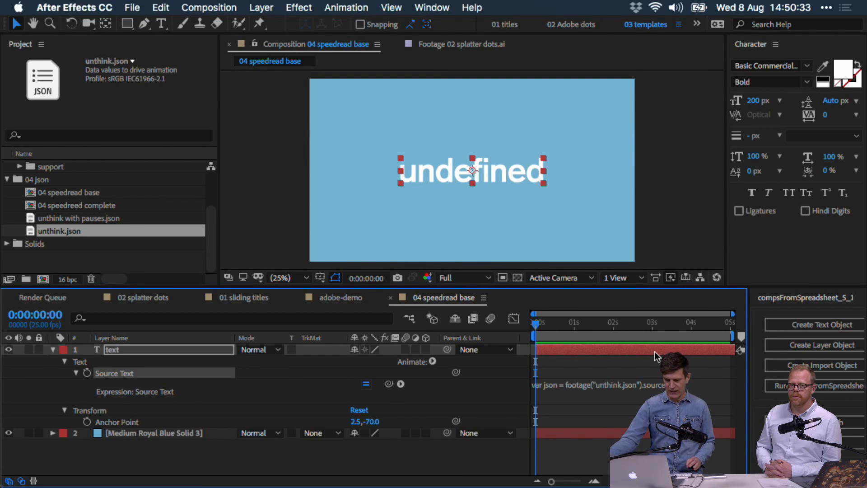
pyautogui.click(655, 388)
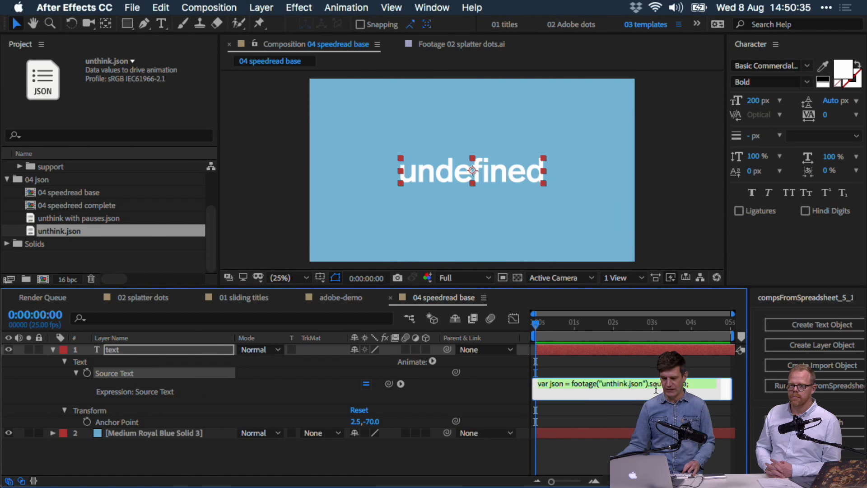
pyautogui.click(656, 388)
pyautogui.write('json[')
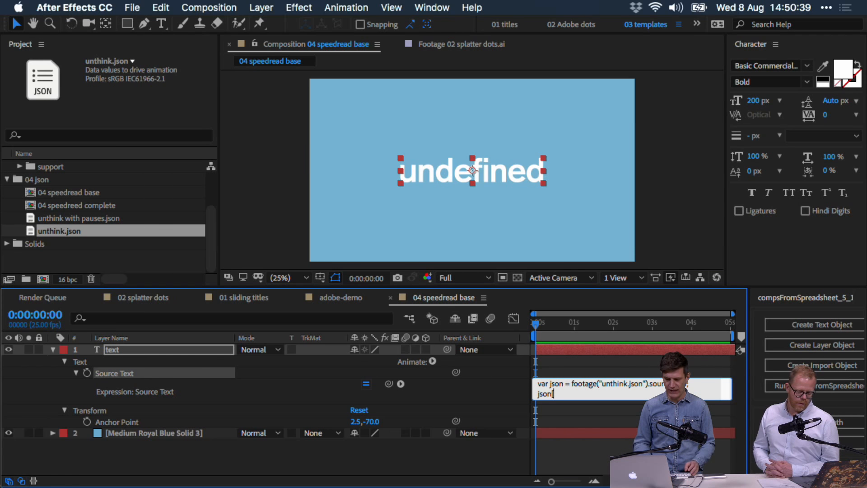
pyautogui.write('8')
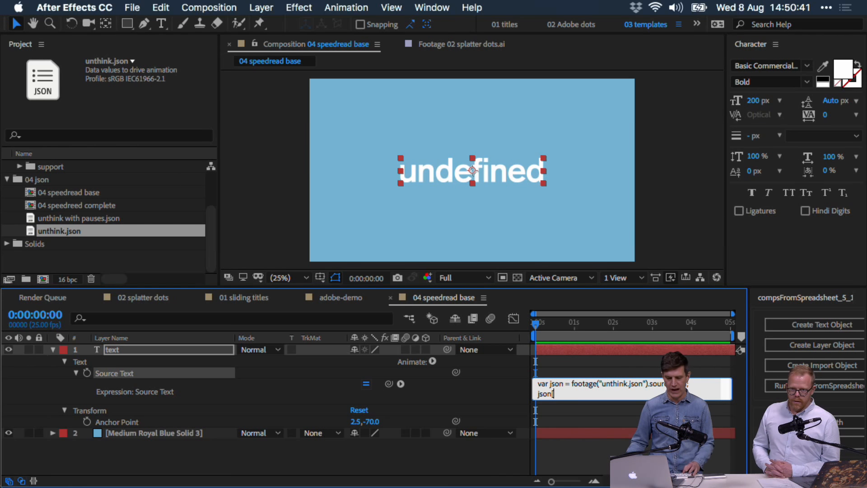
pyautogui.write('5]')
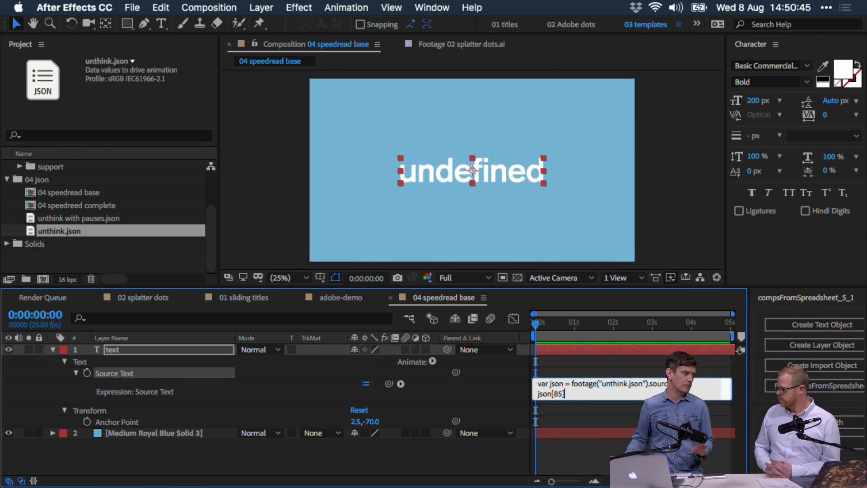
pyautogui.press('KP_Enter')
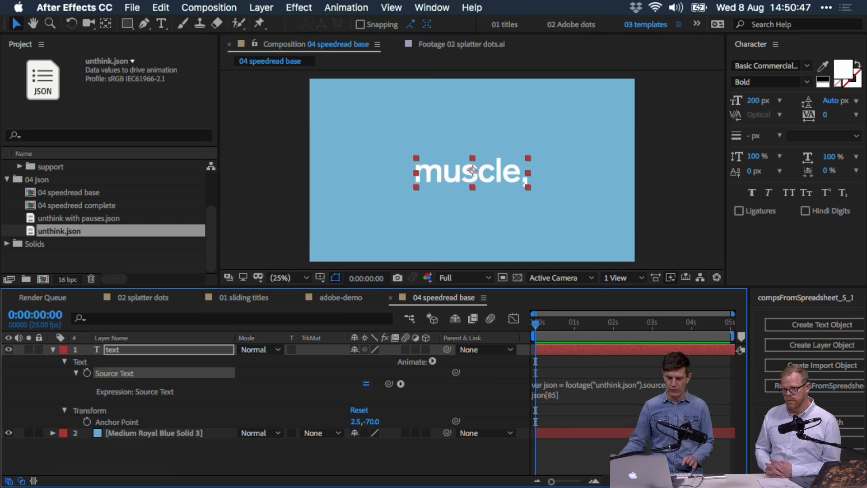
# Step: Change the word index in the Source Text expression to json[45]
pyautogui.click(567, 395)
pyautogui.press('Right')
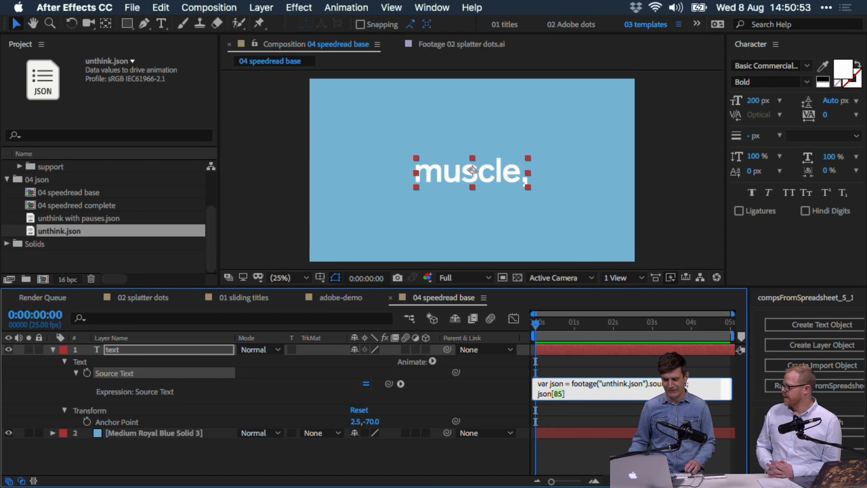
pyautogui.press('KP_Enter')
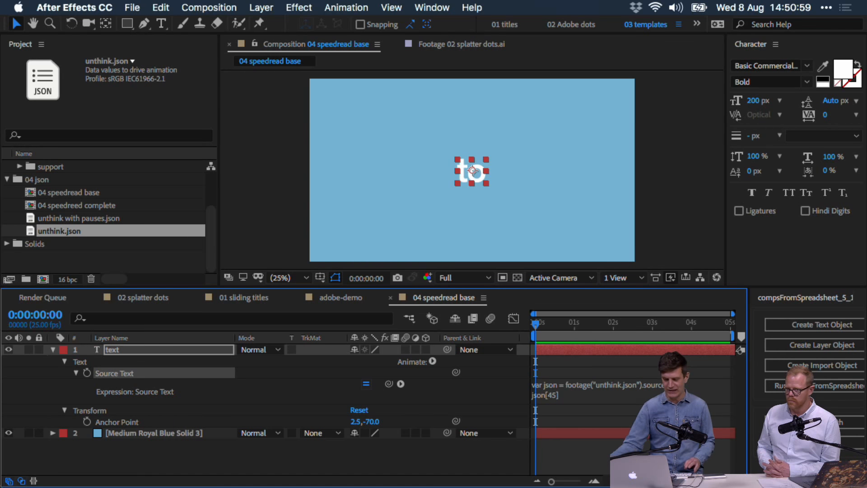
# Step: Replace json[45] in the Source Text expression with the line var d = 0.2; and add blank lines below it
pyautogui.click(579, 390)
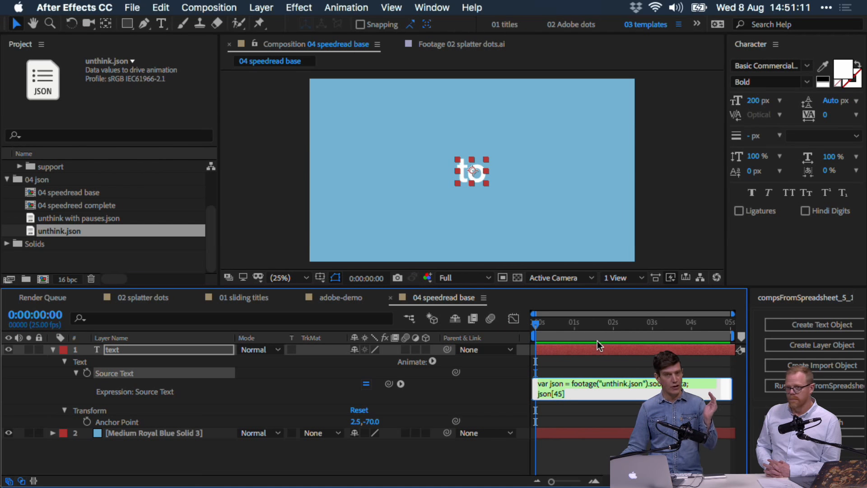
pyautogui.click(573, 395)
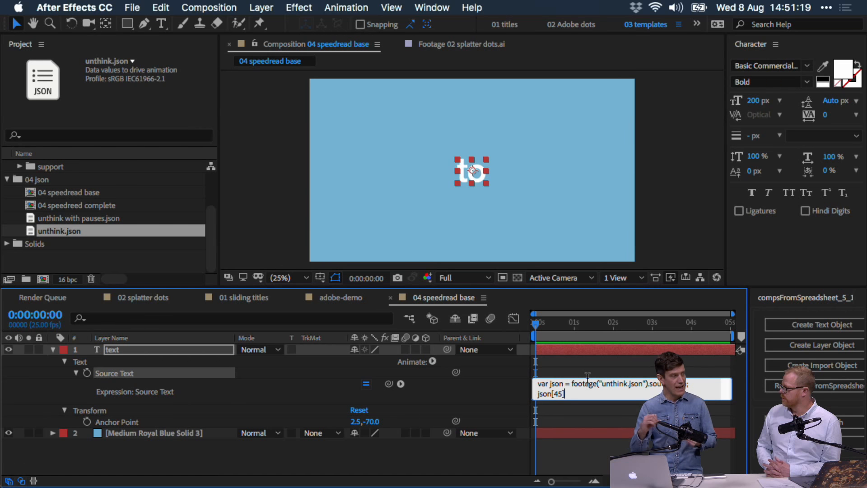
pyautogui.press('shift+super+Left')
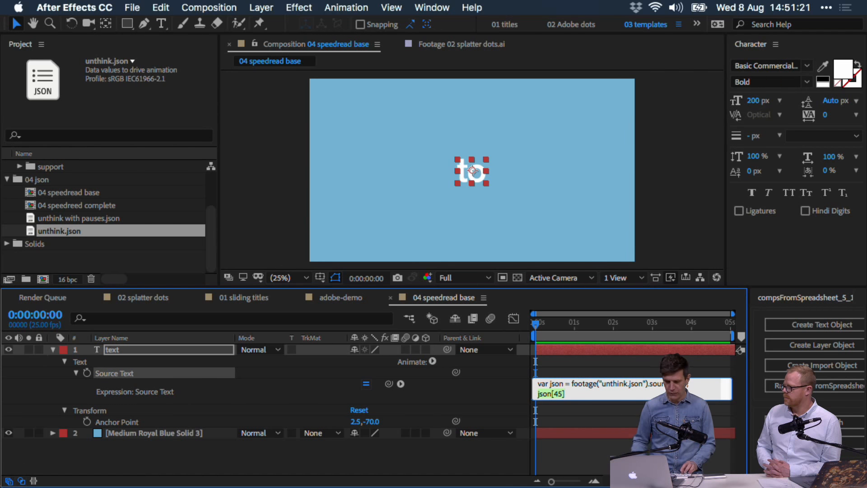
pyautogui.write('var d')
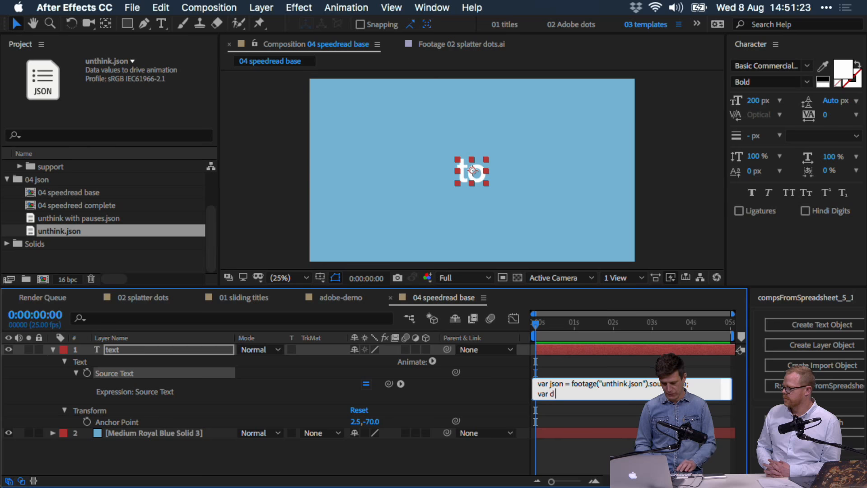
pyautogui.write(' = 0.2')
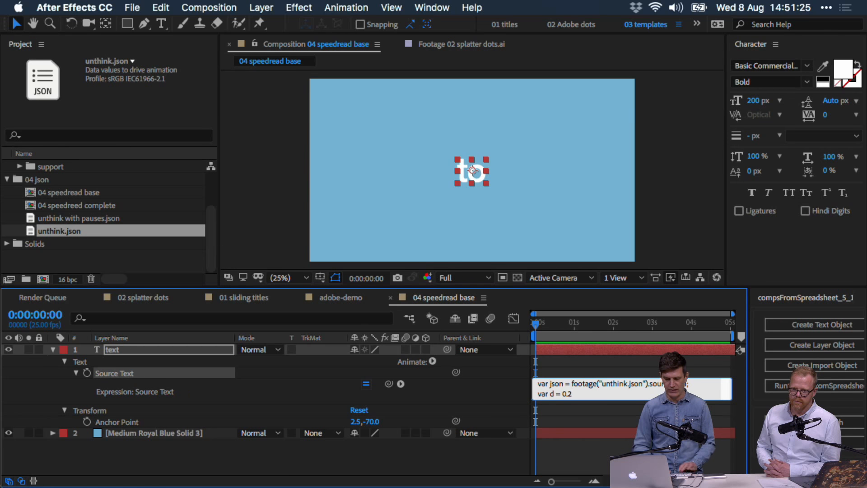
pyautogui.write(';')
pyautogui.press('Return')
pyautogui.press('Return')
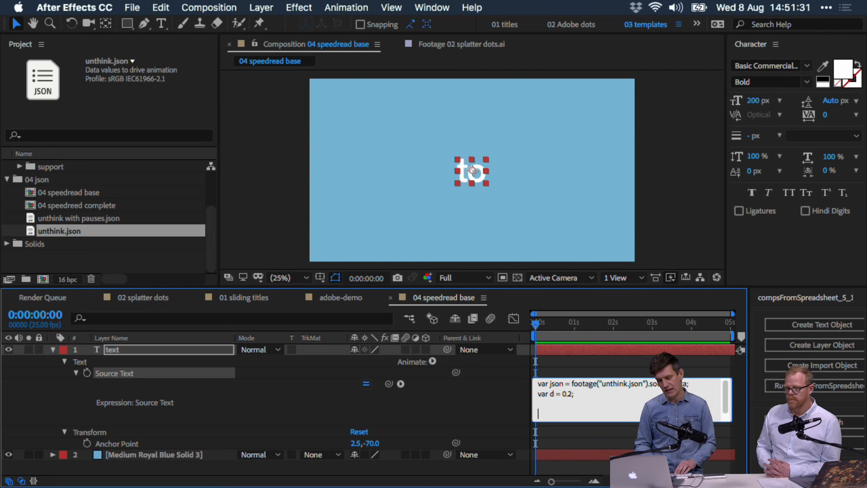
# Step: Add var myindex = time / d; to the Source Text expression, with myindex as its last line, in an enlarged expression field
pyautogui.write('var myindex = time / d')
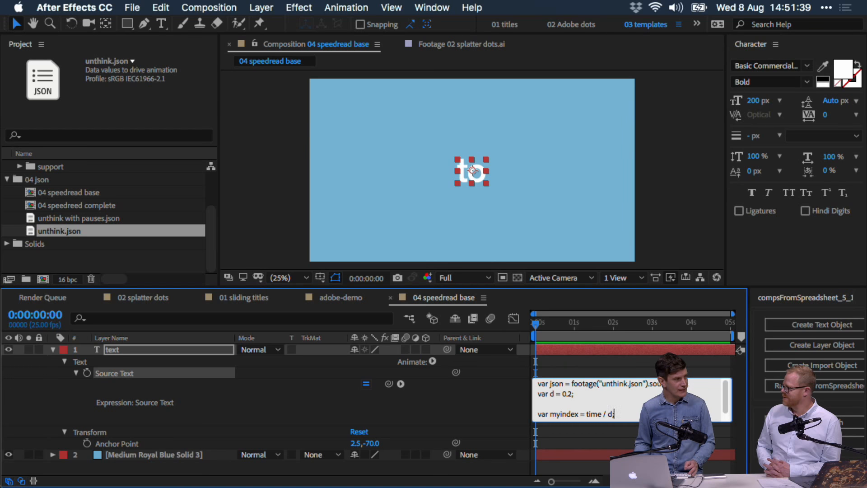
pyautogui.write(';')
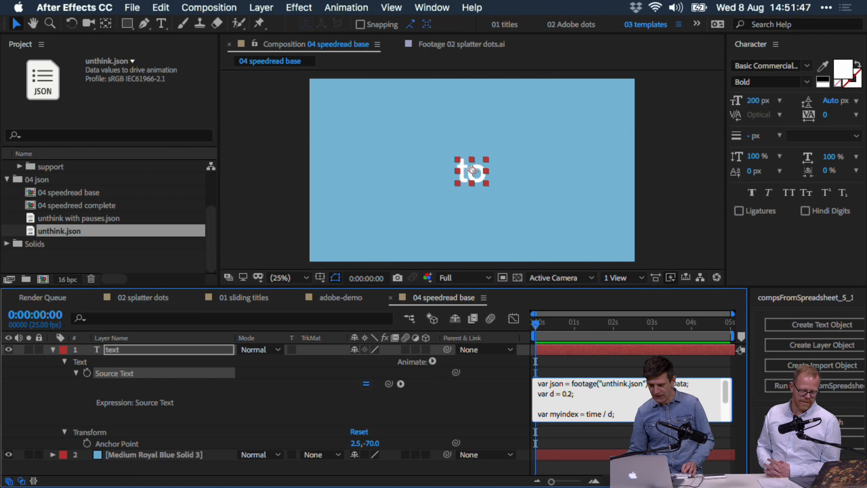
pyautogui.moveTo(627, 422); pyautogui.dragTo(625, 465)
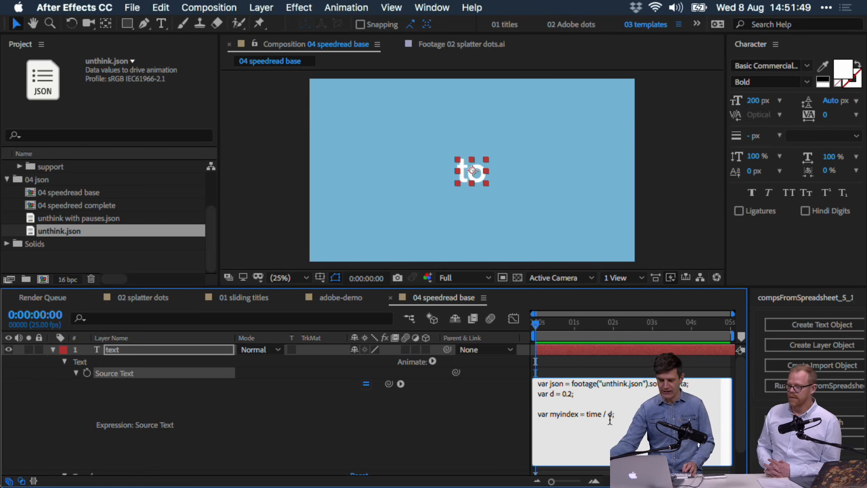
pyautogui.press('Return')
pyautogui.write('myinde')
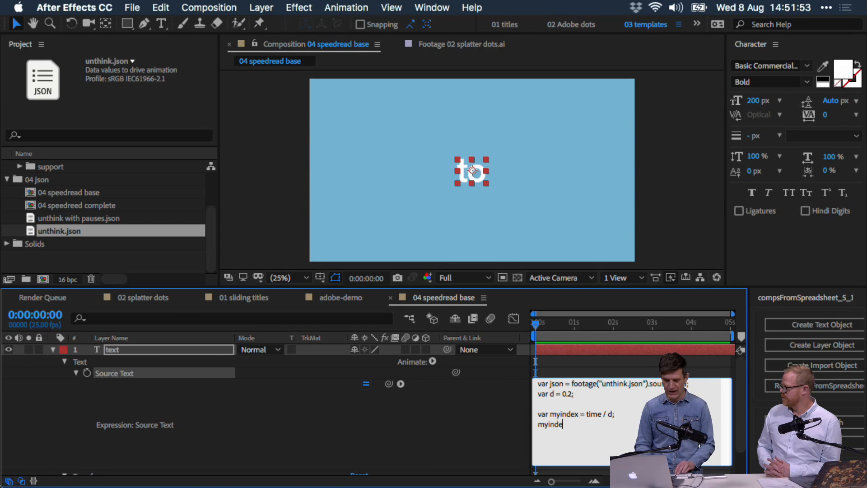
pyautogui.write('x')
pyautogui.press('KP_Enter')
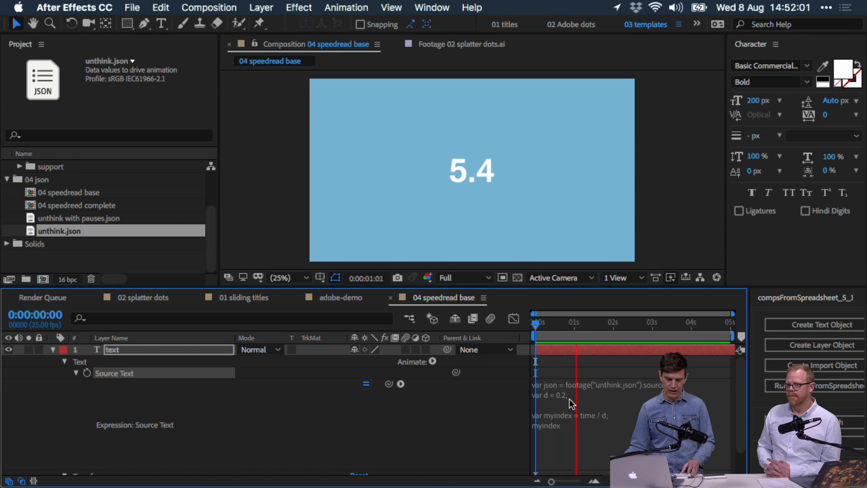
# Step: Change the last line of the Source Text expression from myindex to time and preview the composition
pyautogui.click(567, 427)
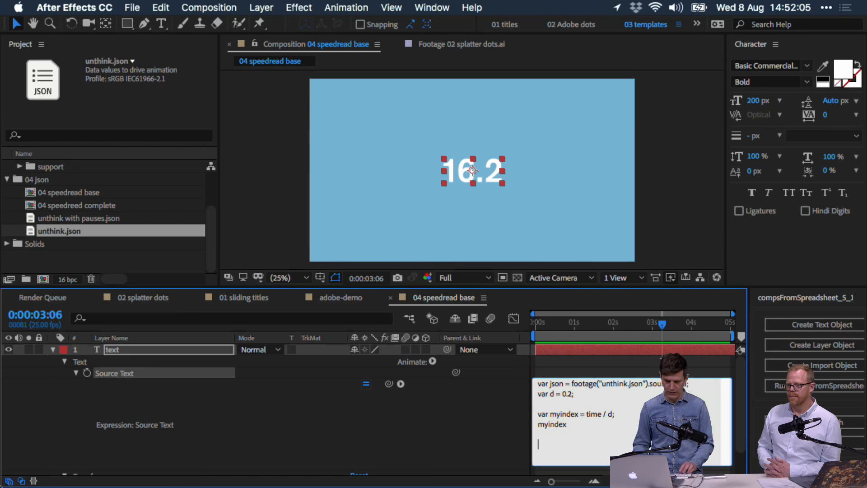
pyautogui.press('BackSpace')
pyautogui.press('BackSpace')
pyautogui.press('BackSpace')
pyautogui.press('BackSpace')
pyautogui.press('BackSpace')
pyautogui.press('BackSpace')
pyautogui.press('BackSpace')
pyautogui.write('time')
pyautogui.press('KP_Enter')
pyautogui.press('space')
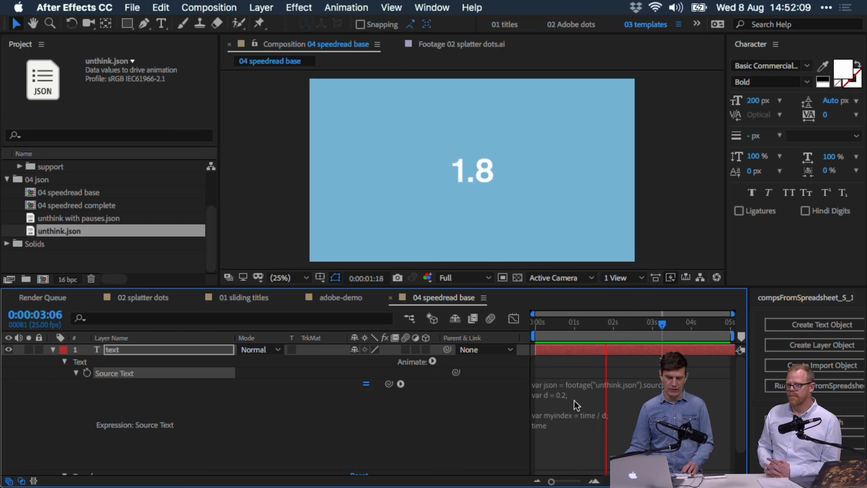
# Step: Undo the change to the expression's last line and preview the composition again
pyautogui.press('super+z')
pyautogui.press('space')
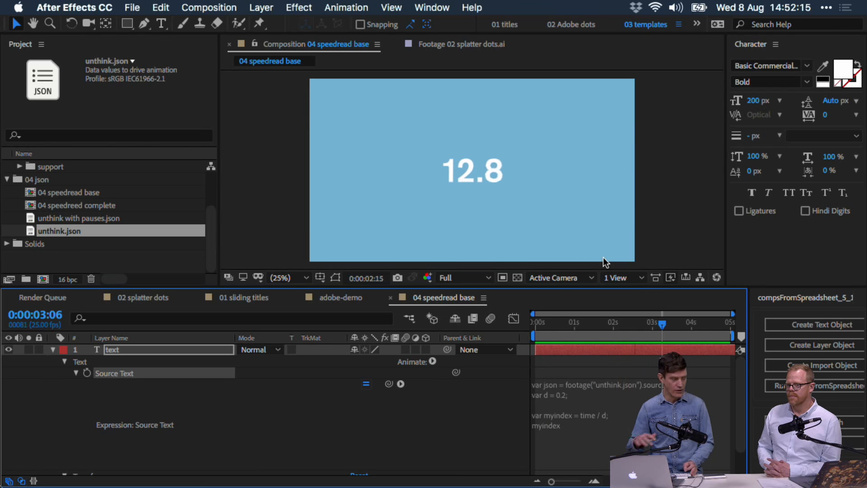
# Step: Wrap myindex on the expression's last line so that it reads json[myindex]
pyautogui.click(589, 421)
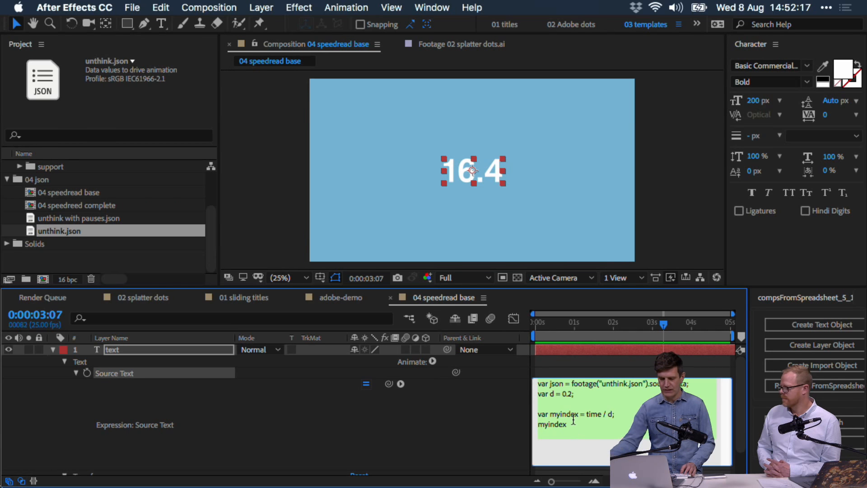
pyautogui.click(538, 424)
pyautogui.write('json[')
pyautogui.press('End')
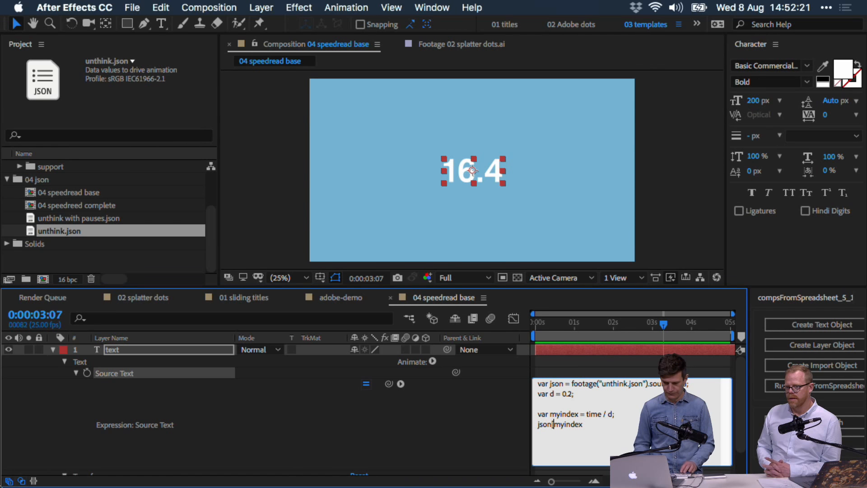
pyautogui.write(']')
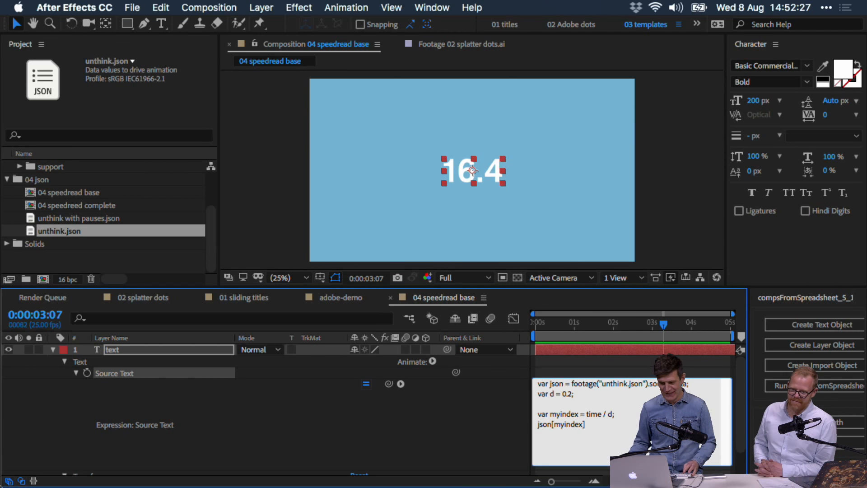
# Step: Try replacing json[myindex] on the expression's last line with time
pyautogui.press('BackSpace')
pyautogui.press('BackSpace')
pyautogui.press('BackSpace')
pyautogui.press('BackSpace')
pyautogui.press('BackSpace')
pyautogui.press('BackSpace')
pyautogui.press('BackSpace')
pyautogui.press('BackSpace')
pyautogui.press('BackSpace')
pyautogui.press('BackSpace')
pyautogui.press('BackSpace')
pyautogui.press('BackSpace')
pyautogui.press('BackSpace')
pyautogui.write('time')
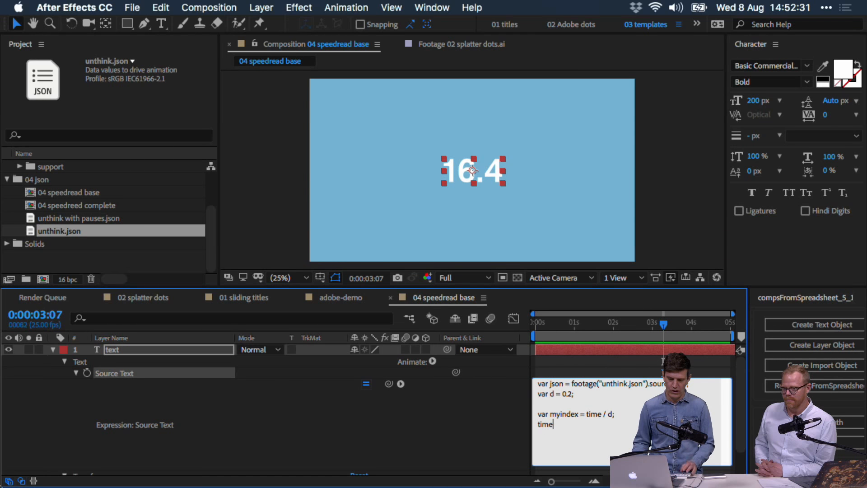
pyautogui.press('KP_Enter')
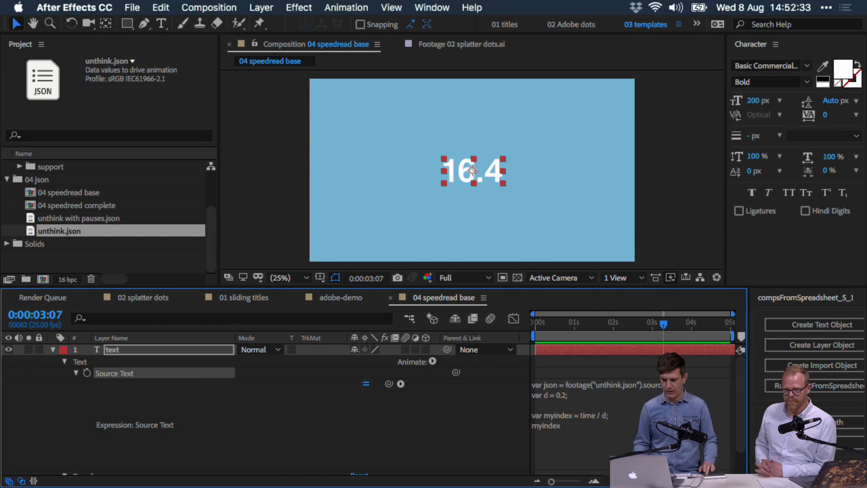
# Step: Replace myindex on the last line of the Source Text expression with time and preview the running time
pyautogui.click(660, 418)
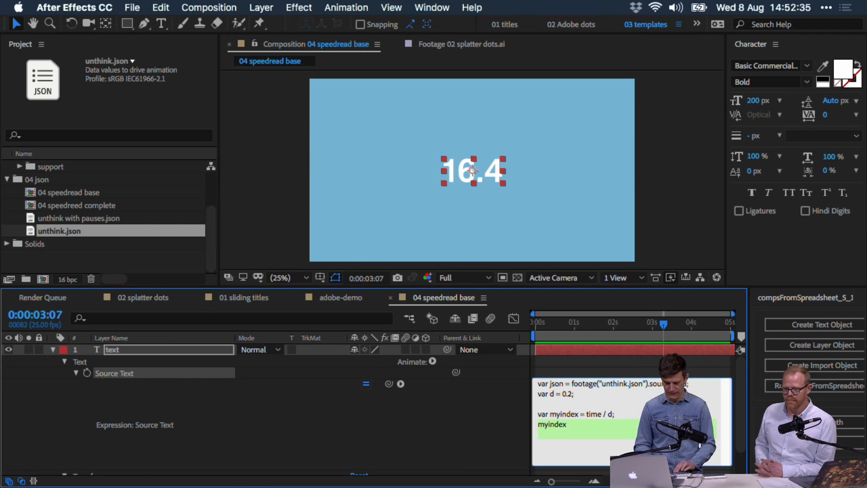
pyautogui.write('time')
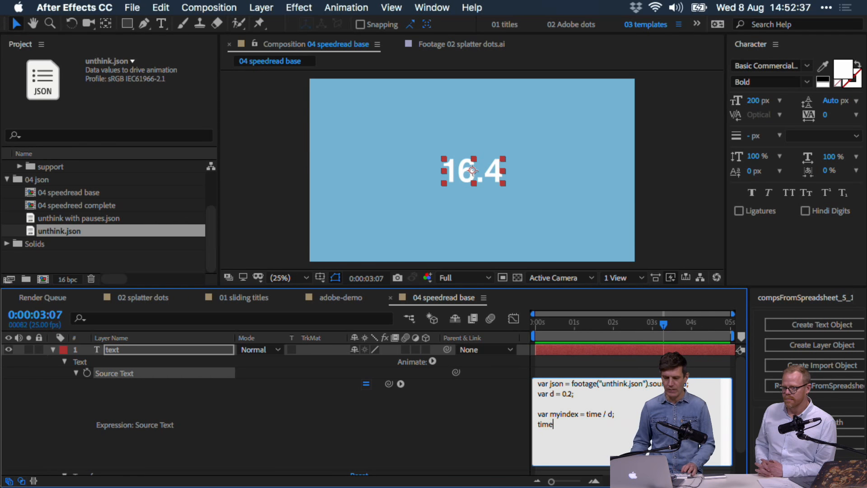
pyautogui.press('KP_Enter')
pyautogui.press('space')
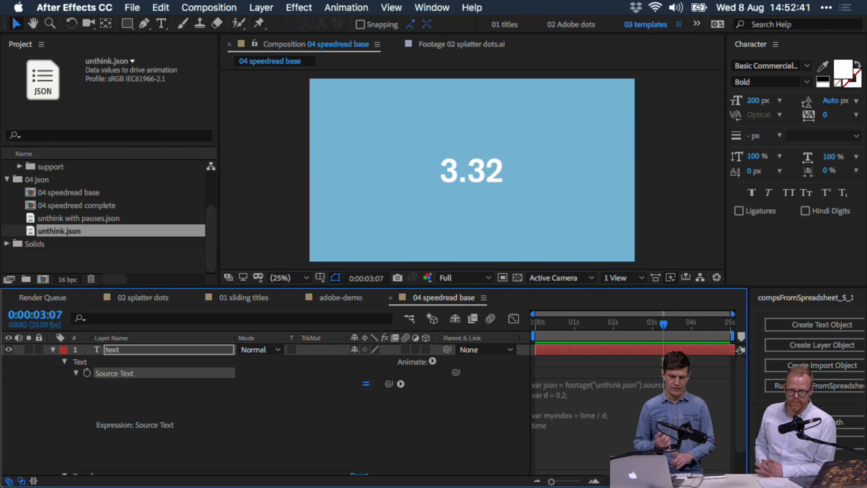
pyautogui.press('space')
# Step: Wrap the expression's last line as Math.floor(time) and preview the rounded seconds
pyautogui.click(623, 415)
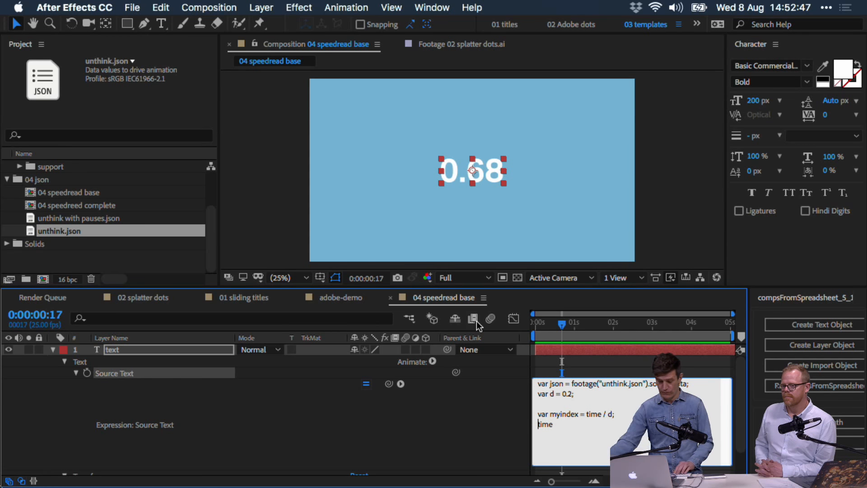
pyautogui.write('Math.floor(')
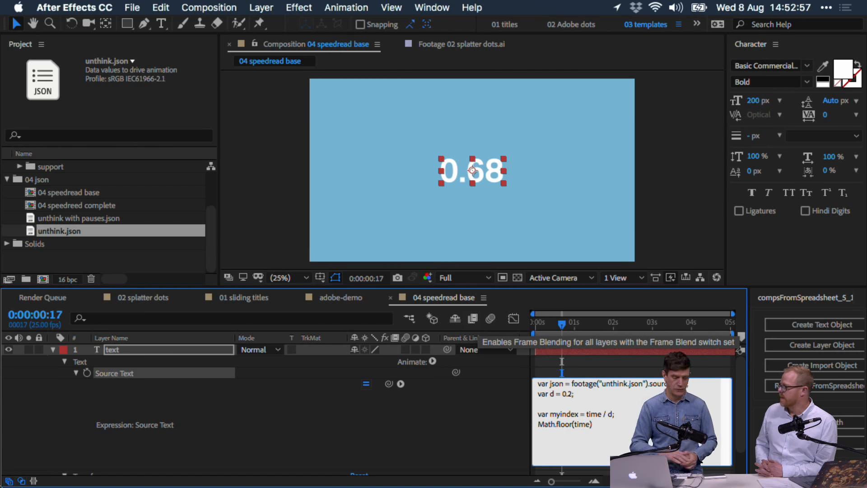
pyautogui.press('KP_Enter')
pyautogui.press('space')
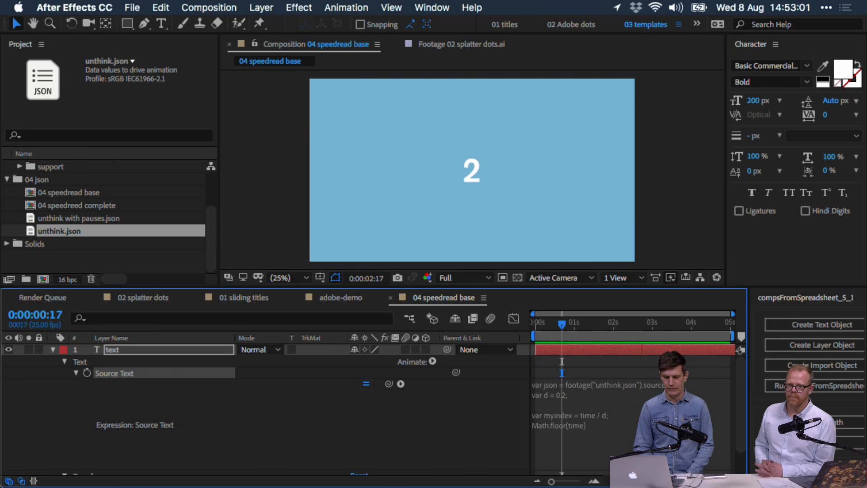
# Step: Replace Math.floor(time) on the expression's last line with json[myindex] and preview the words
pyautogui.click(605, 420)
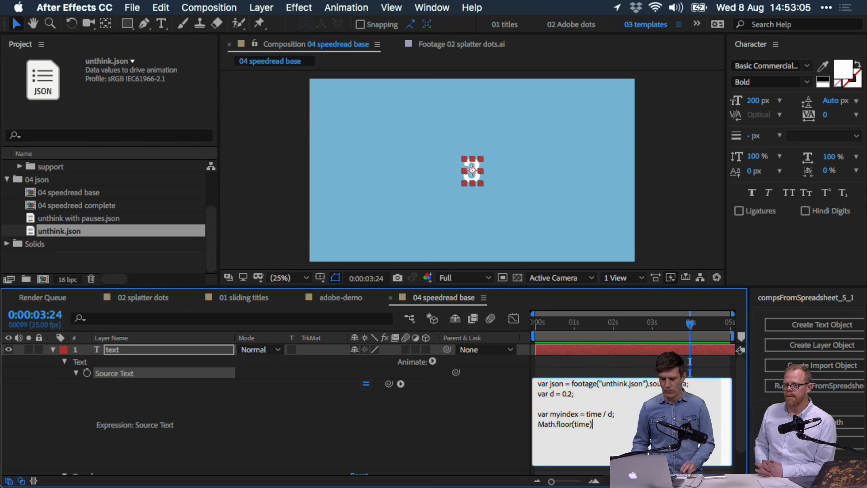
pyautogui.write('json[myindex')
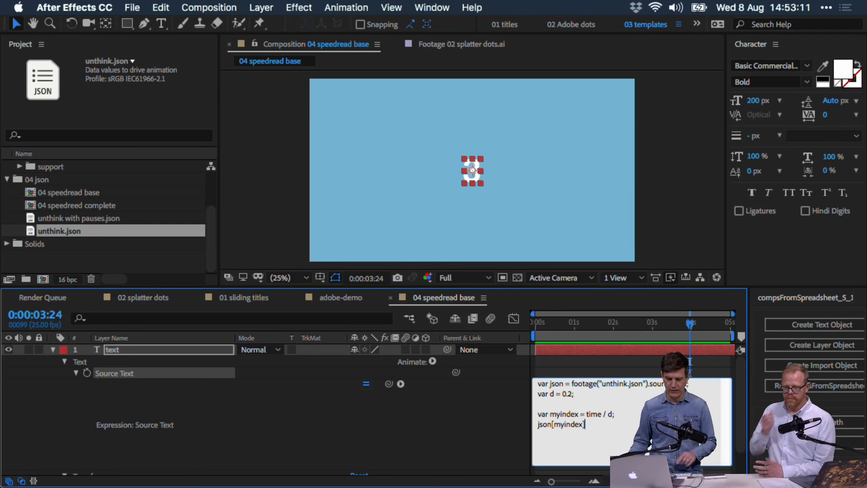
pyautogui.press('KP_Enter')
pyautogui.press('space')
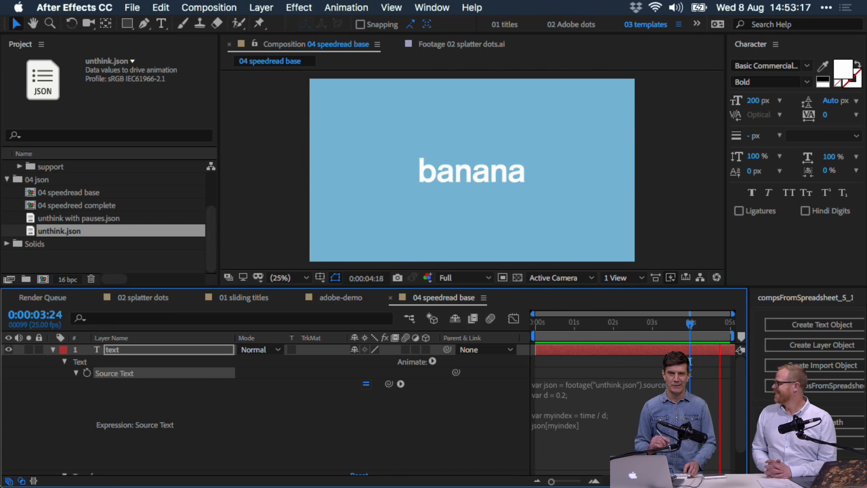
# Step: Wrap the time / d calculation in the expression's myindex line in Math.floor() and apply the expression
pyautogui.click(587, 429)
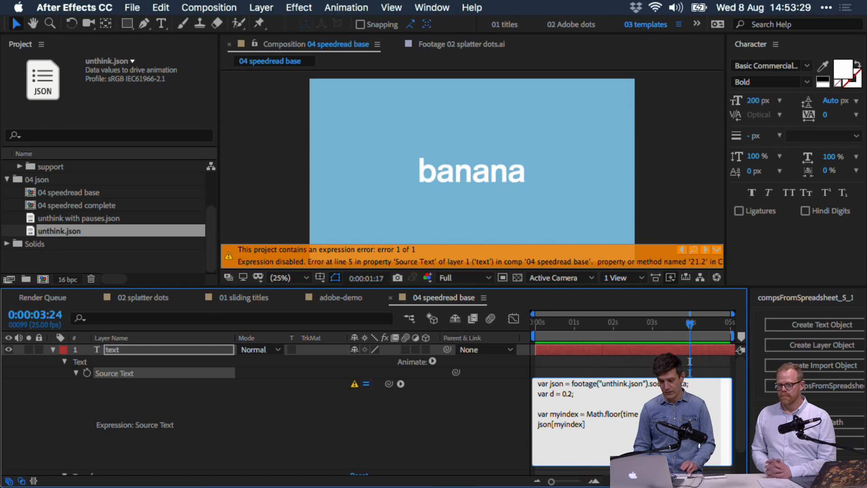
pyautogui.press('KP_Enter')
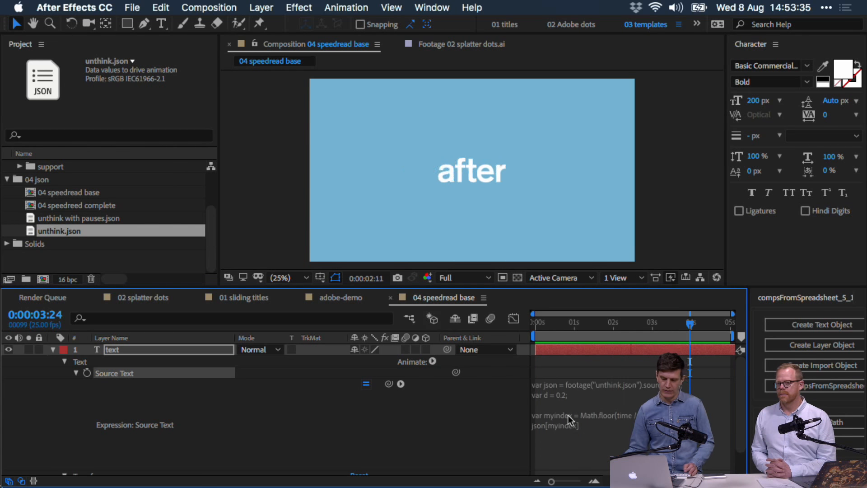
# Step: Set the word duration variable d in the Source Text expression to 0.1
pyautogui.click(569, 390)
pyautogui.write('1')
pyautogui.press('KP_Enter')
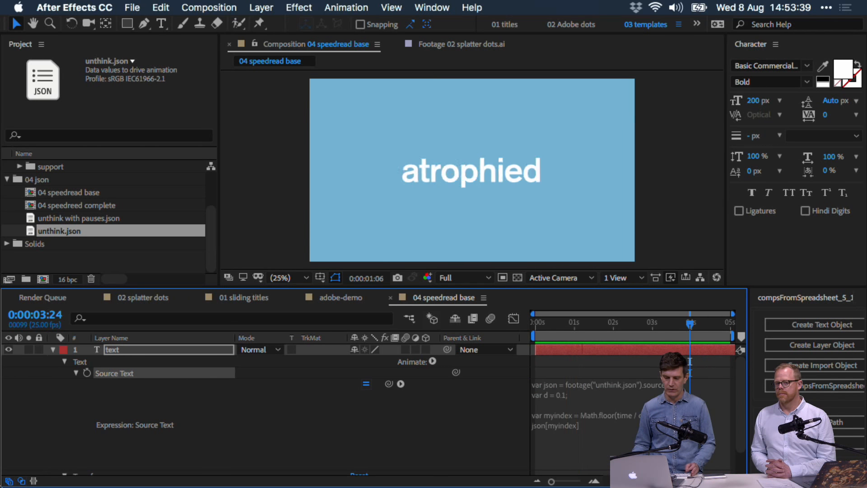
# Step: Set the word duration variable d in the Source Text expression to 0.4
pyautogui.click(564, 397)
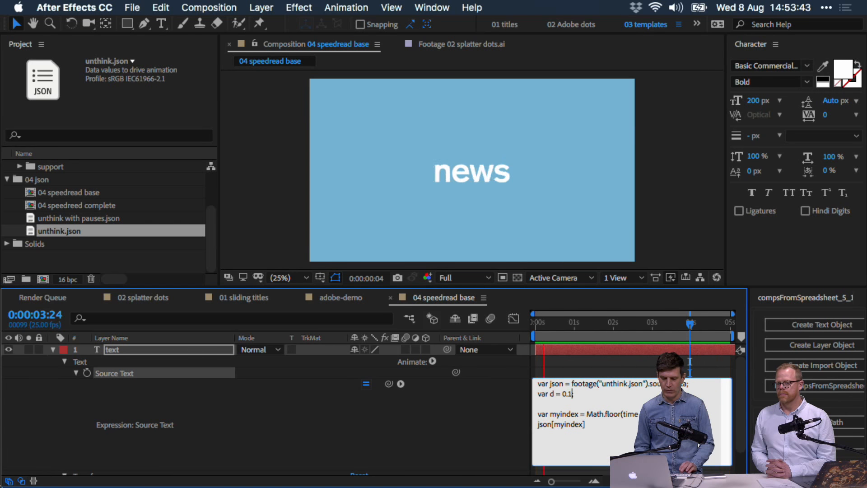
pyautogui.press('BackSpace')
pyautogui.write('4')
pyautogui.press('KP_Enter')
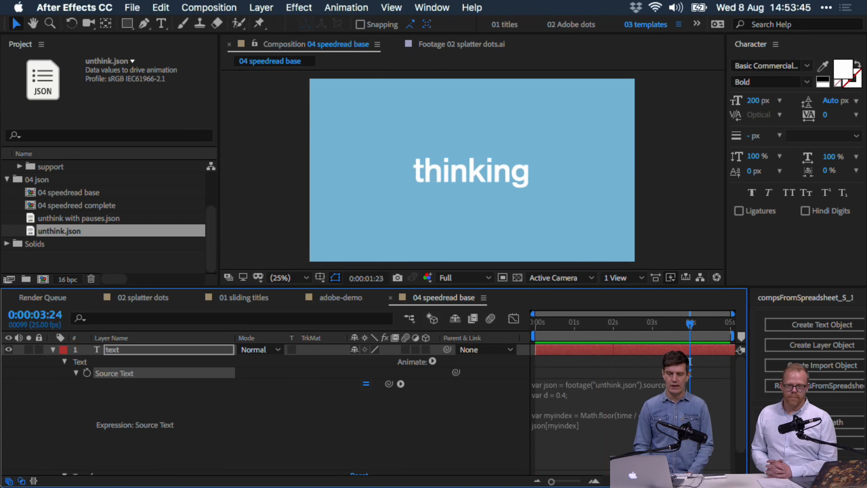